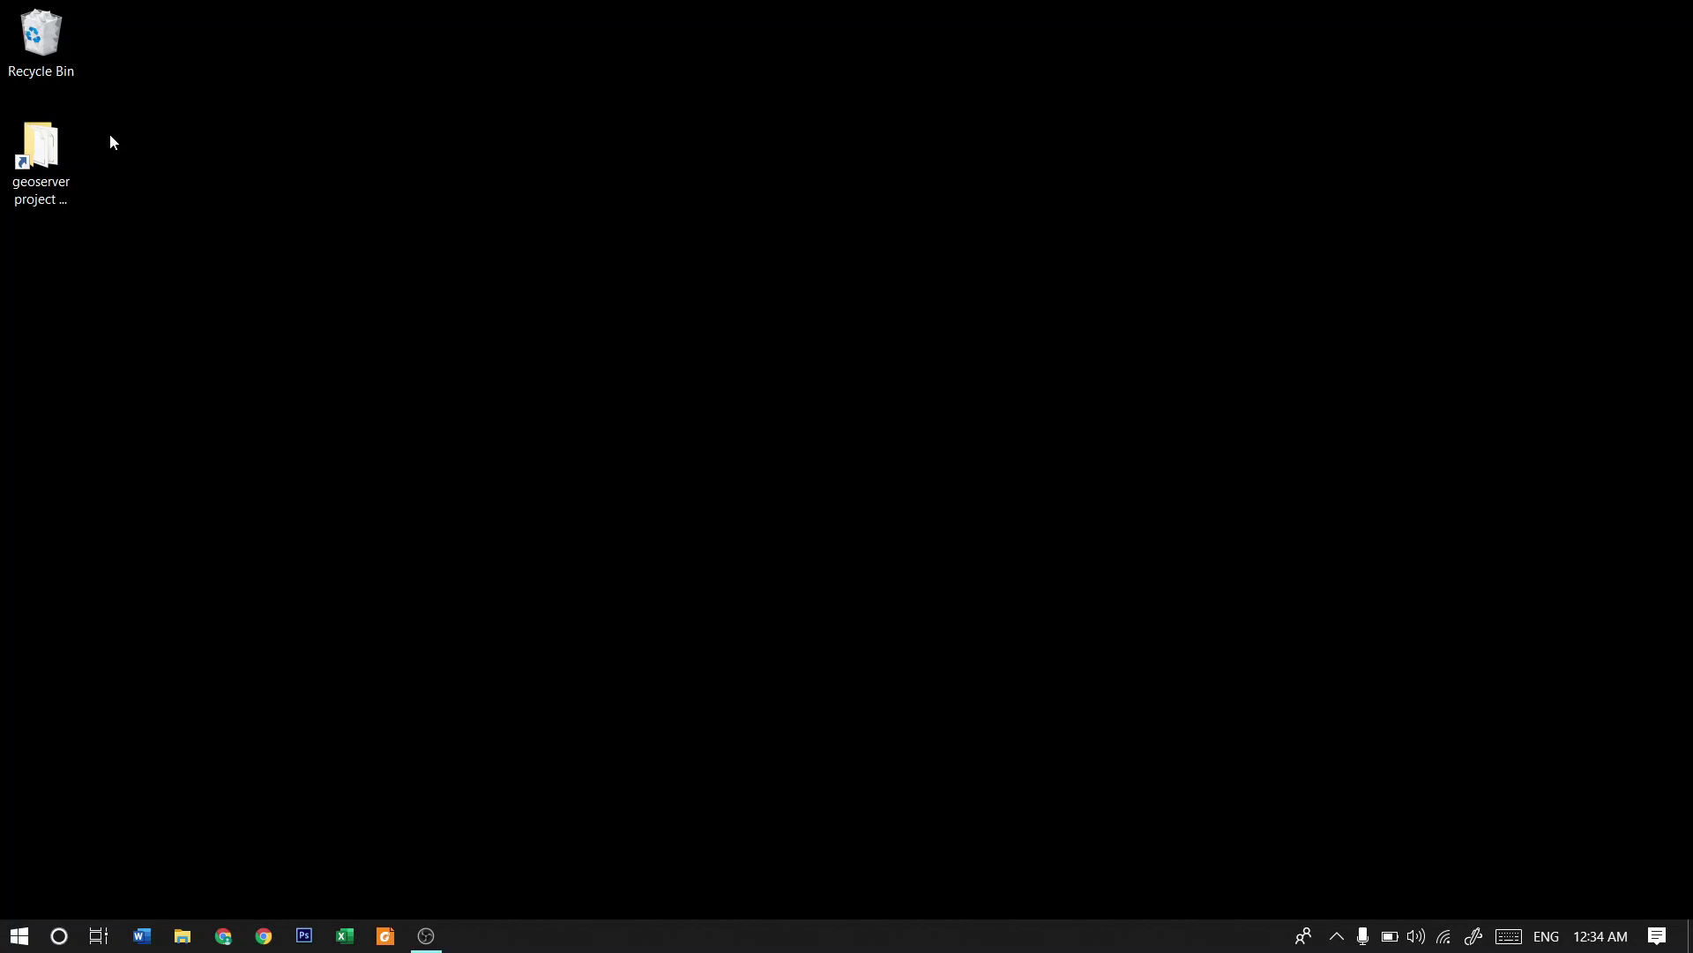
Open the desktop geoserver project folder to show its seven Admin_Kabupaten_Bali shapefile parts
click(57, 161)
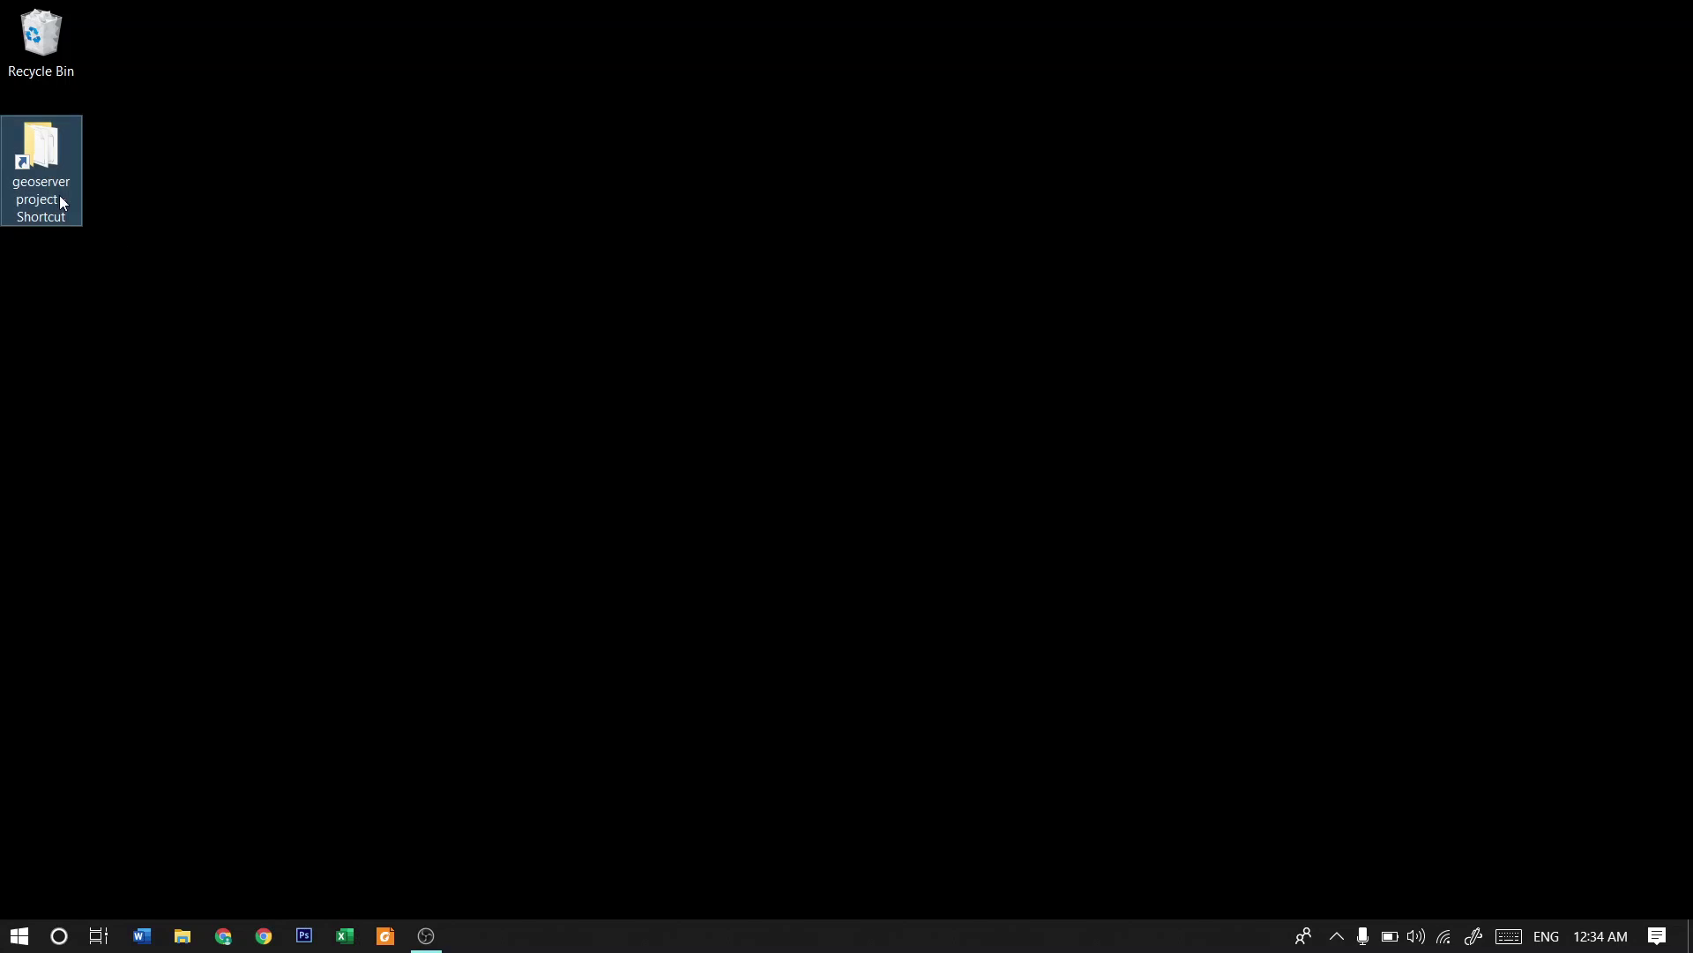
double_click(50, 189)
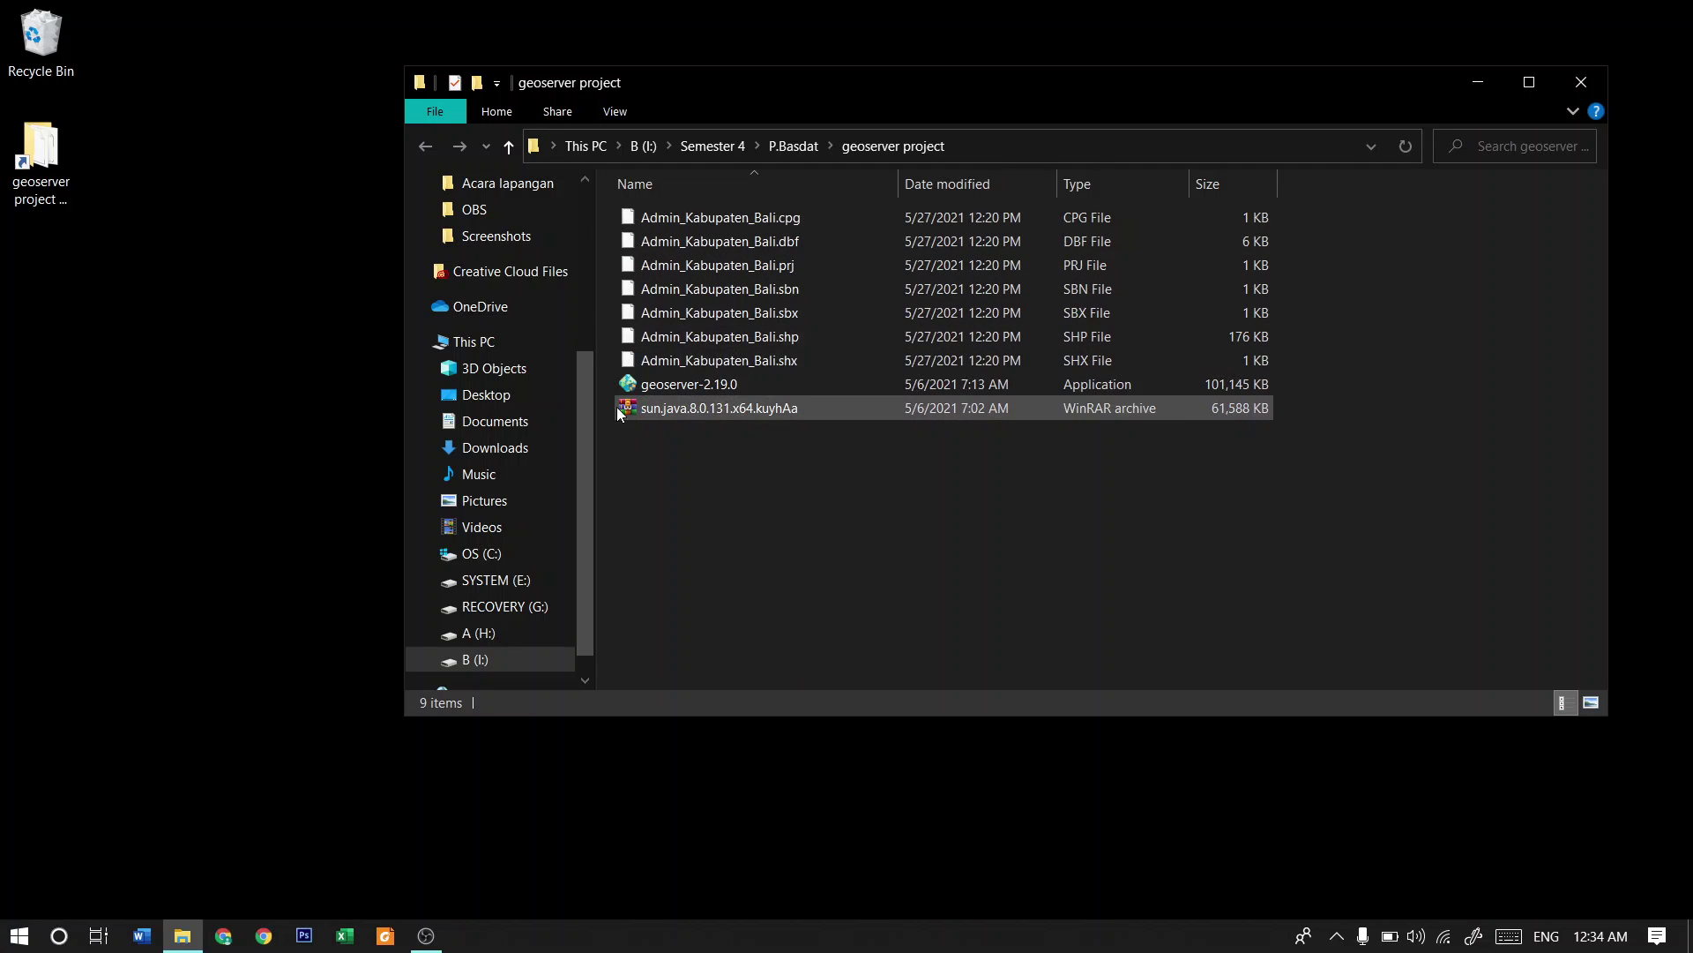
scroll(585, 510, down, 1)
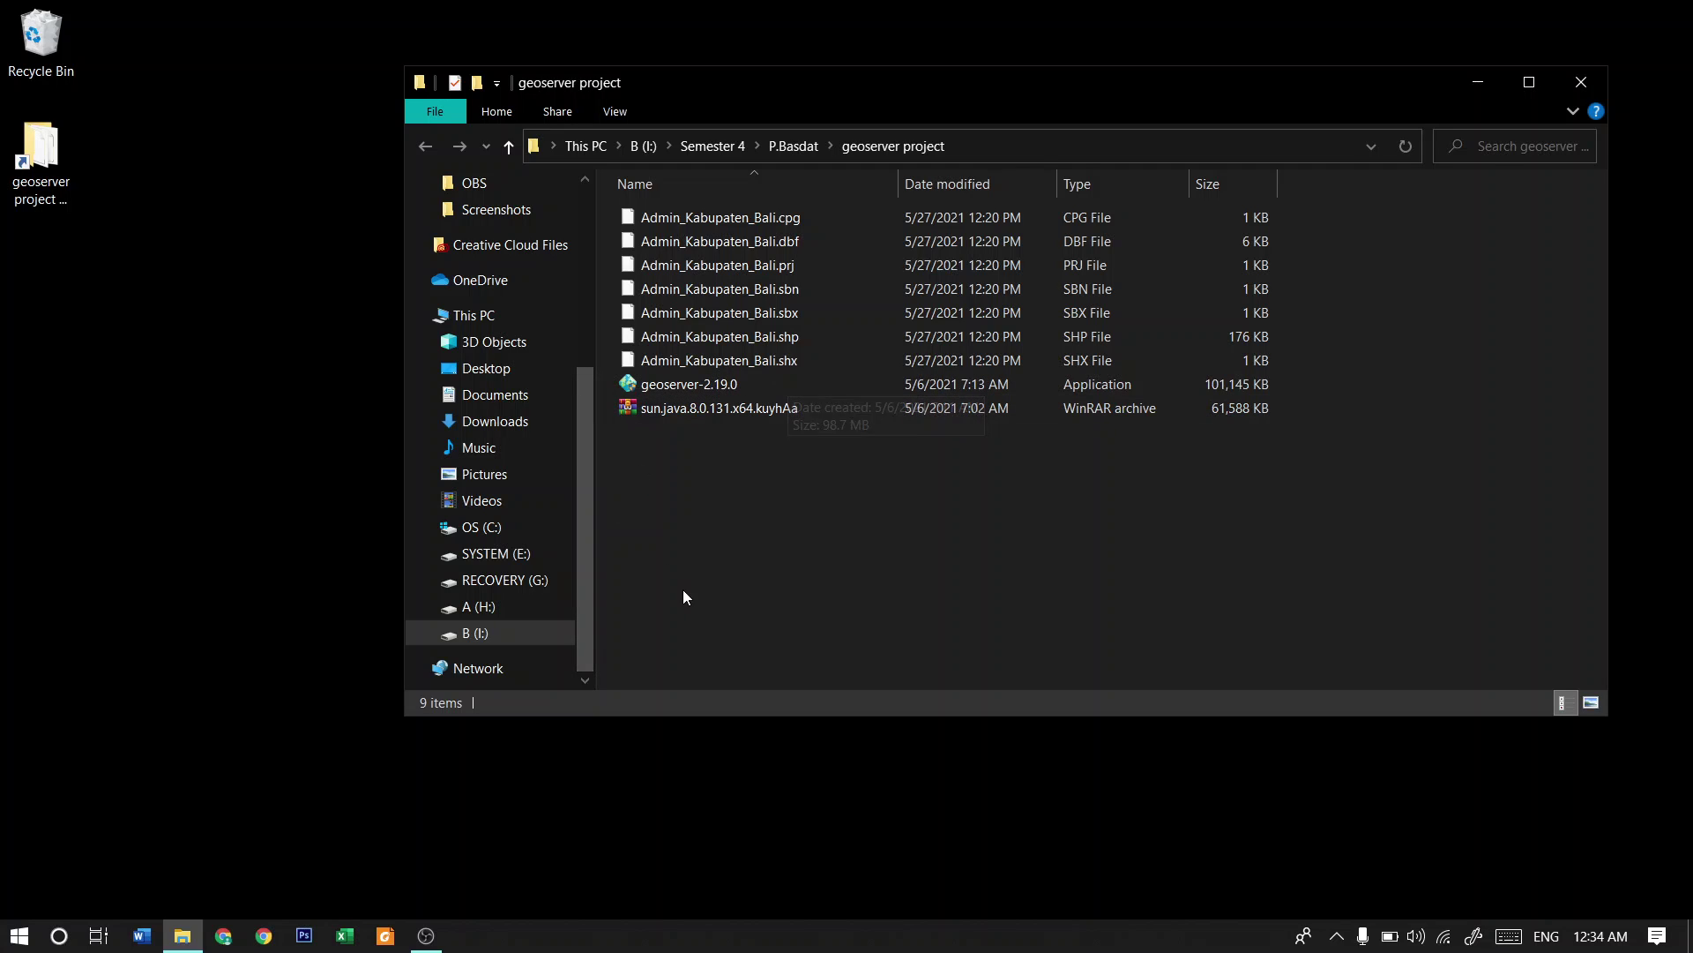
Run startup.bat from C:\Program Files (x86)\GeoServer 2.19.0\bin to launch GeoServer on port 8080
click(535, 533)
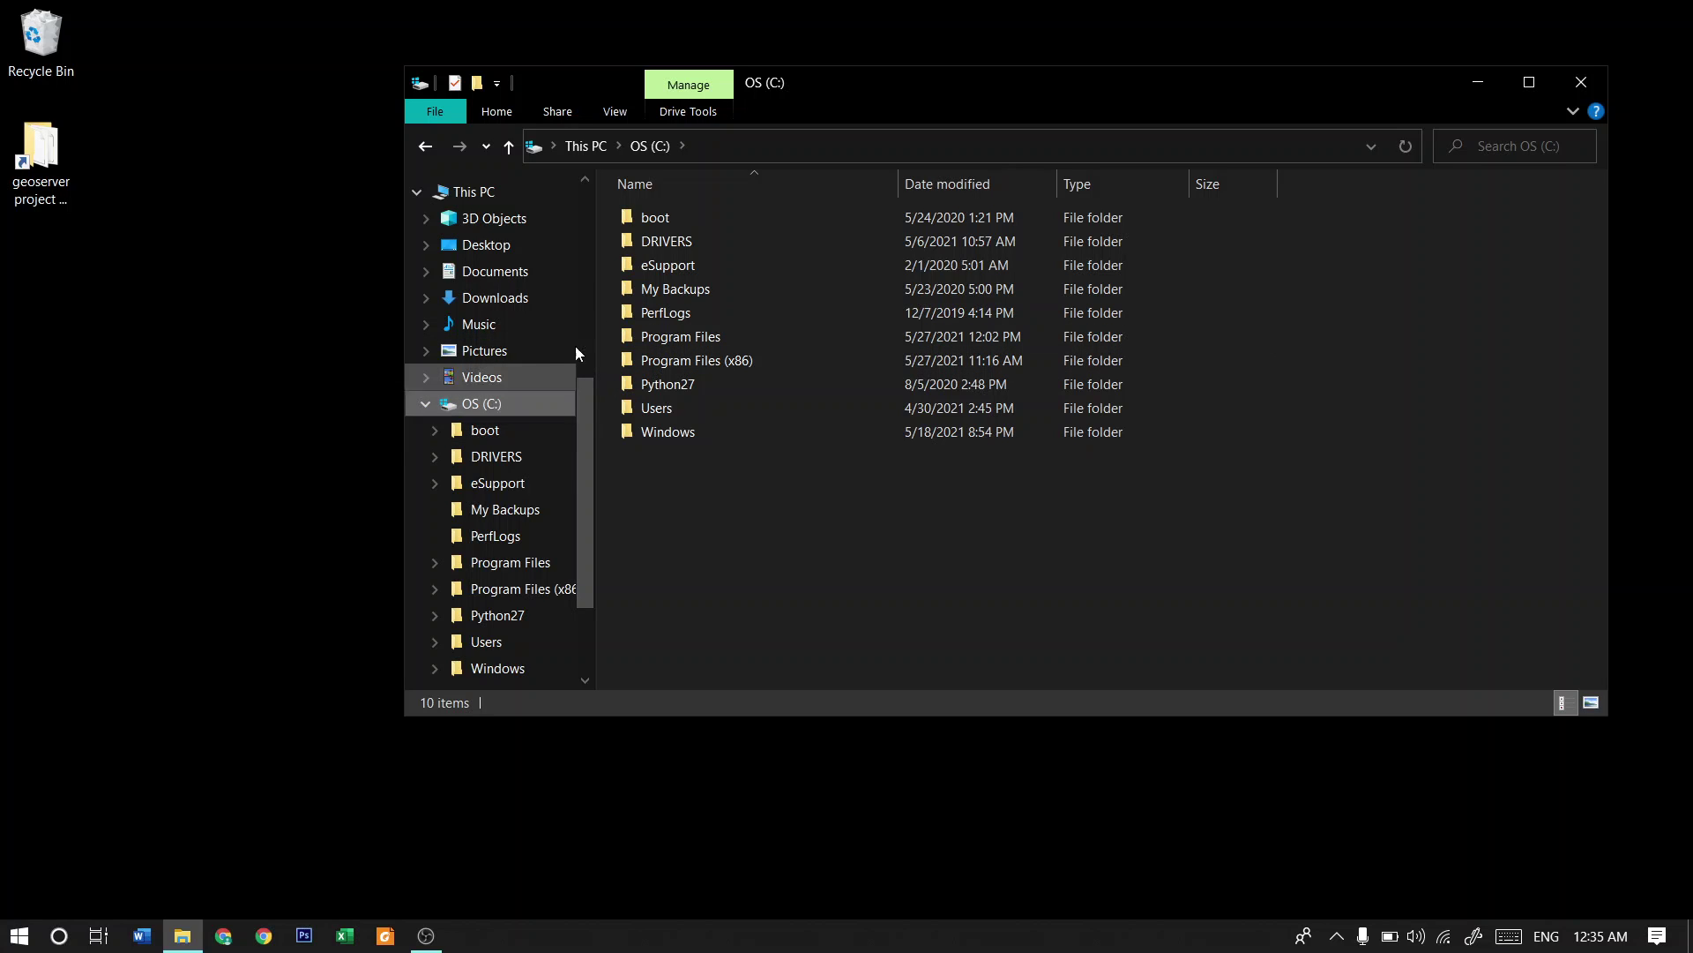
double_click(737, 358)
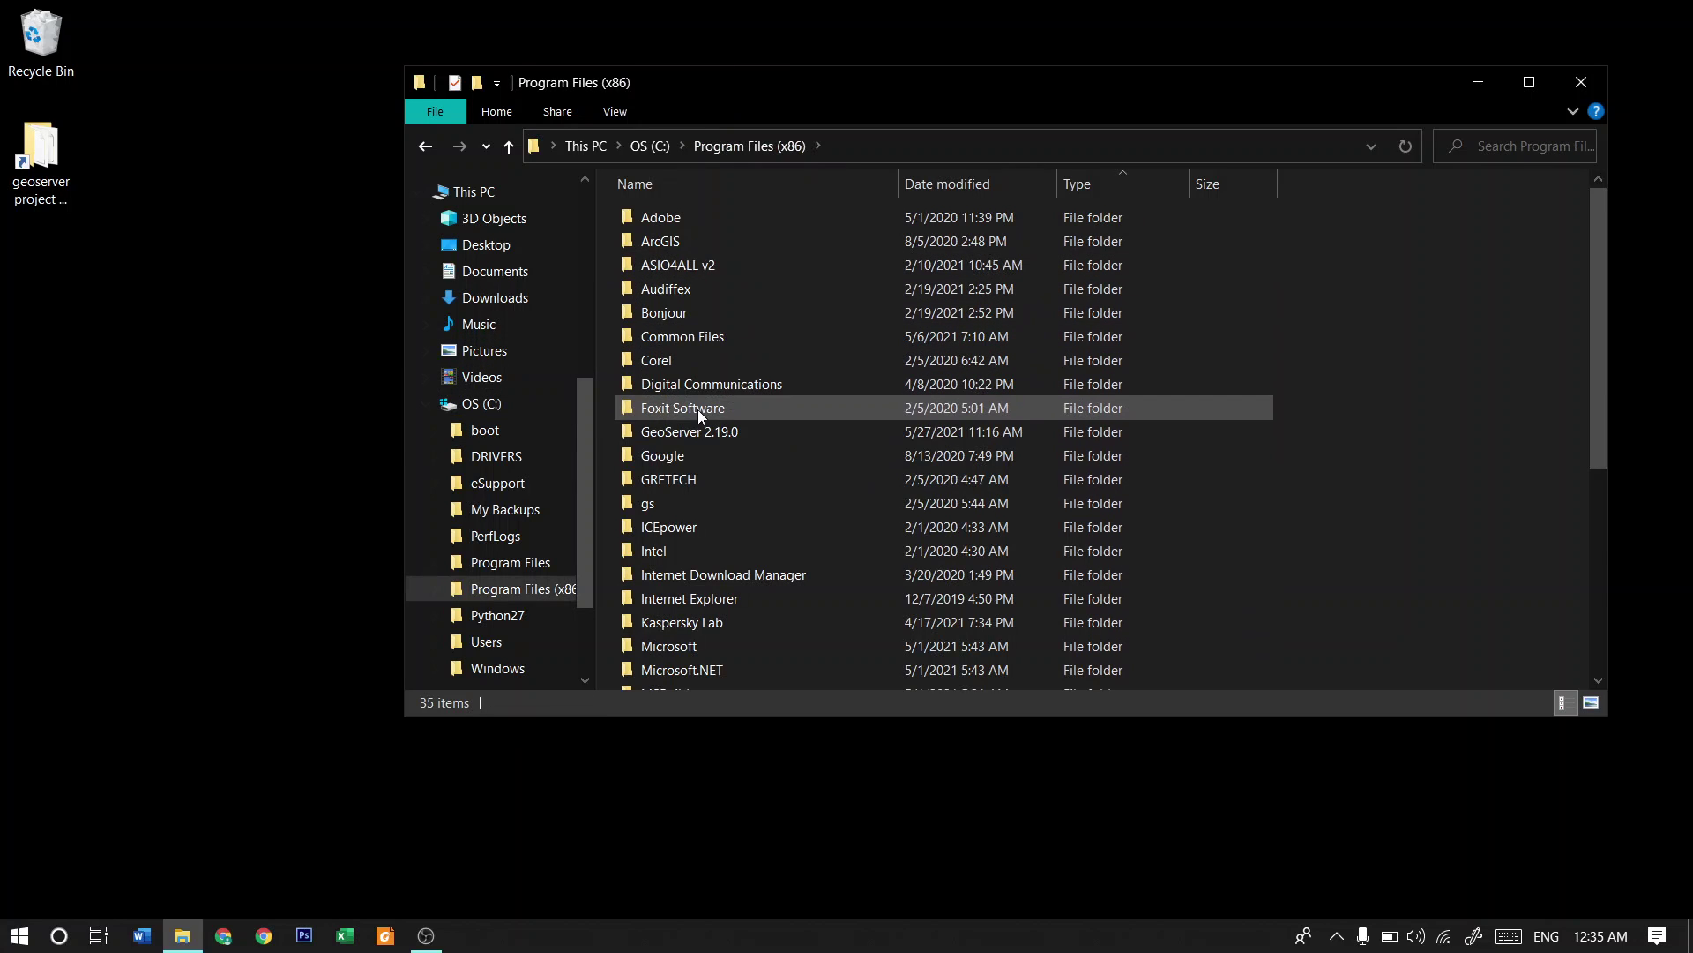
double_click(707, 430)
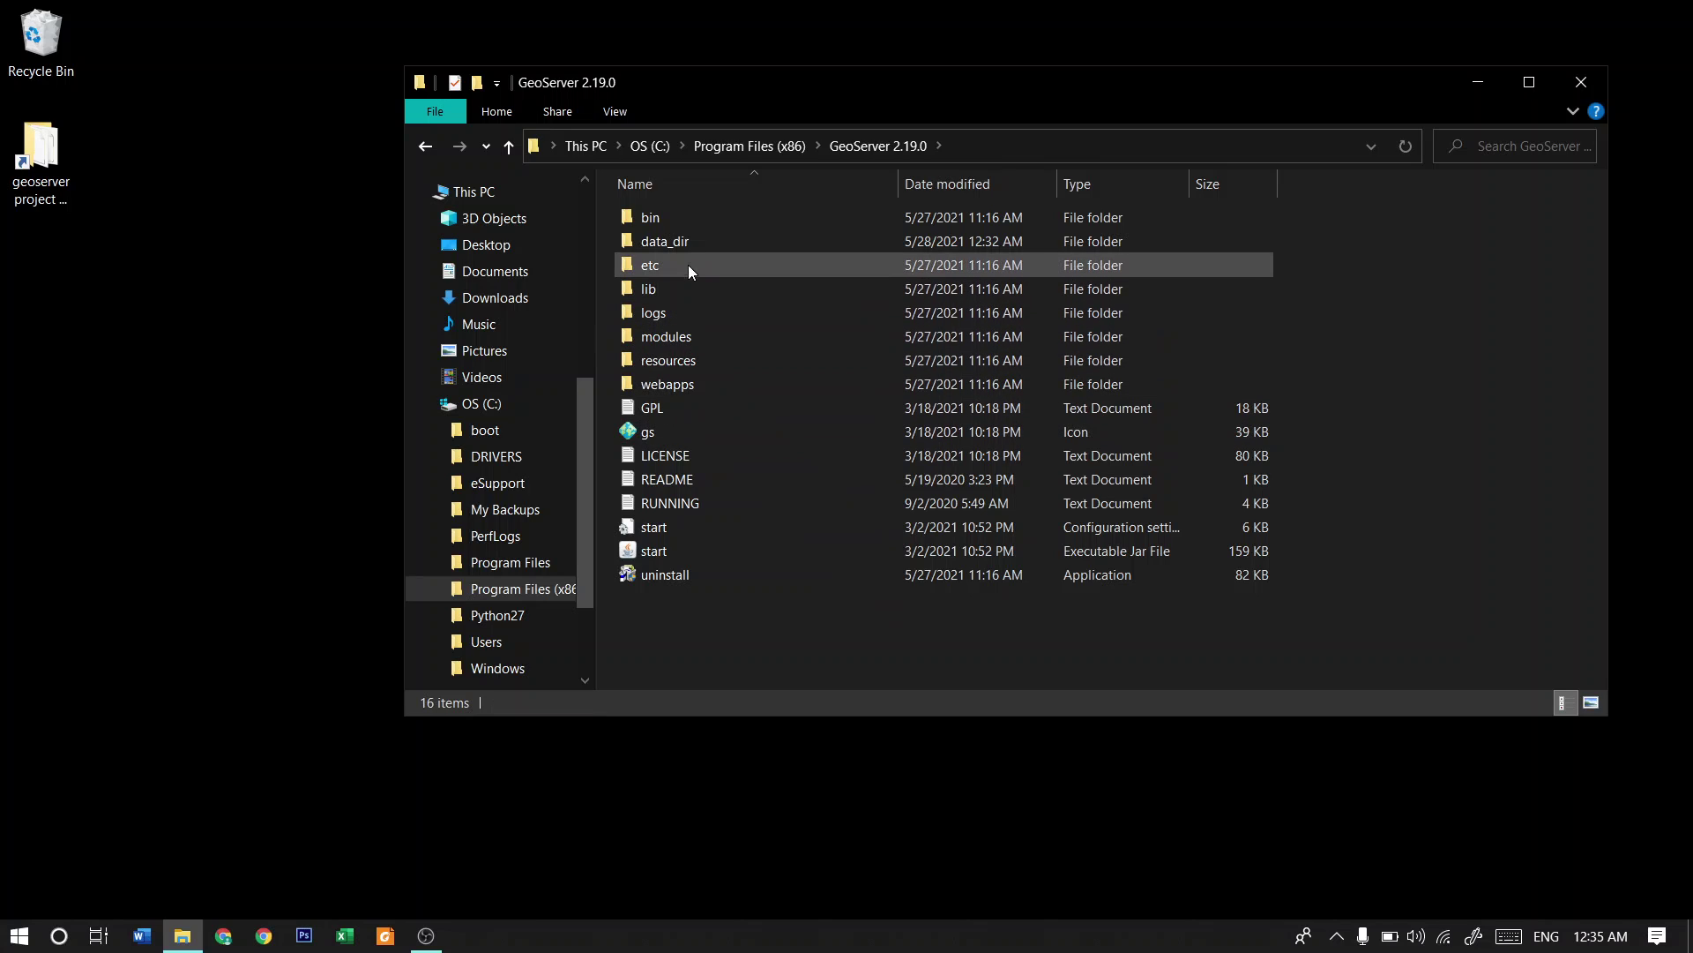
double_click(648, 218)
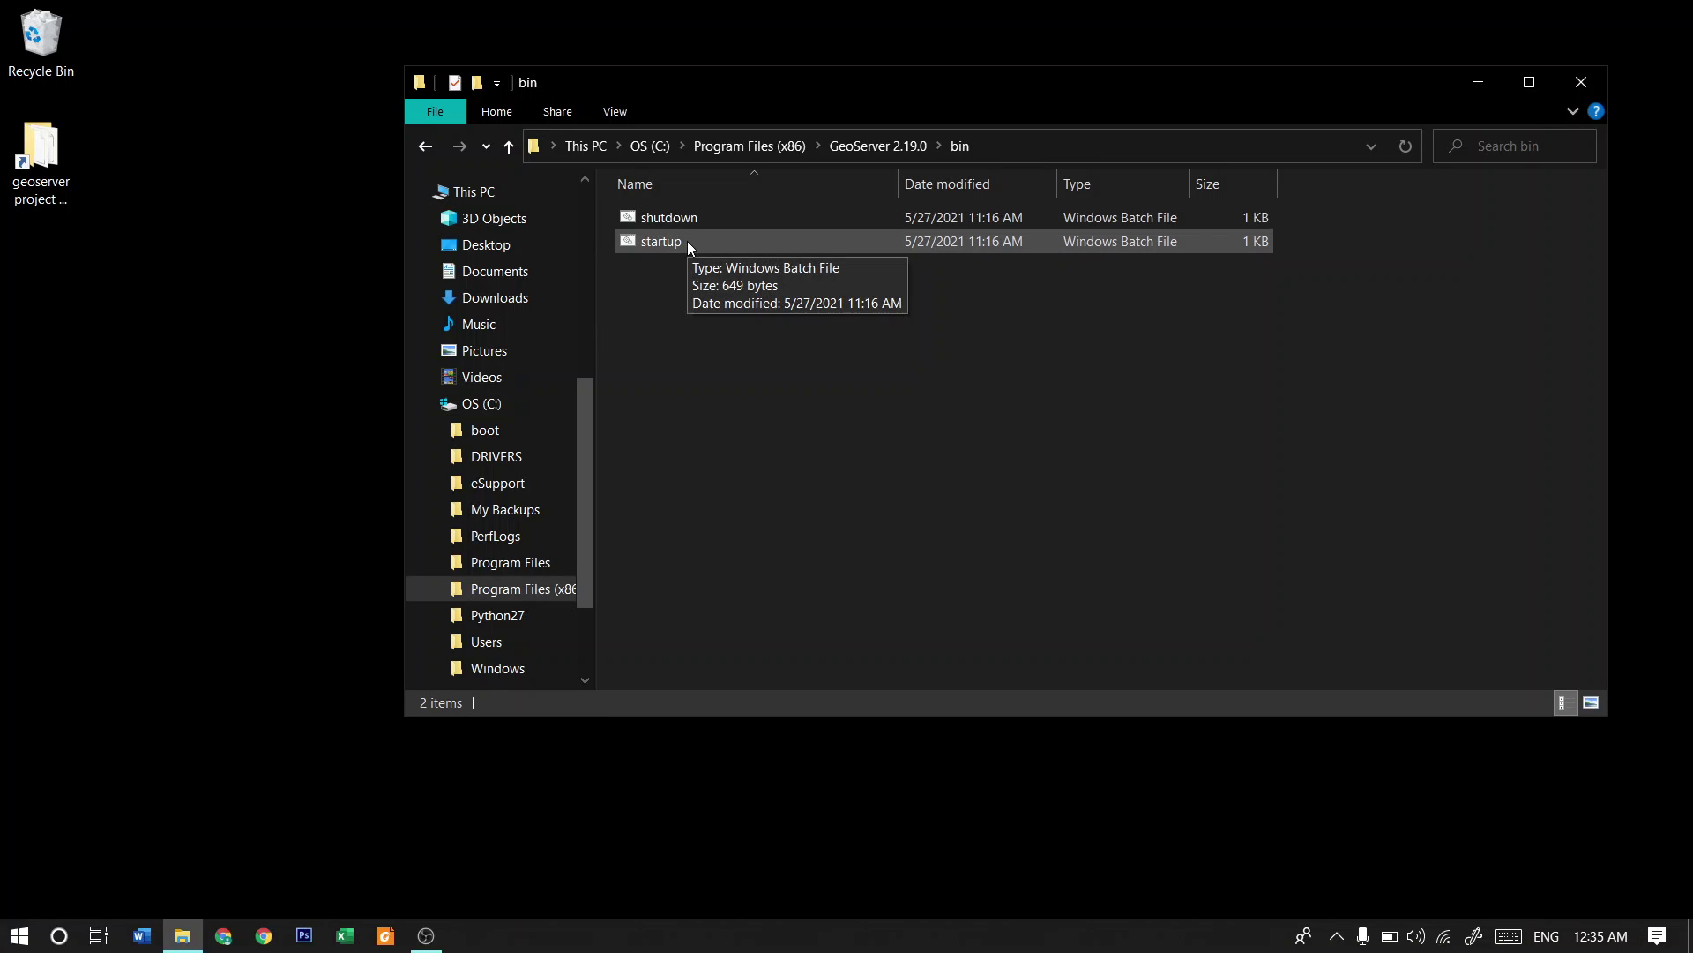
double_click(676, 241)
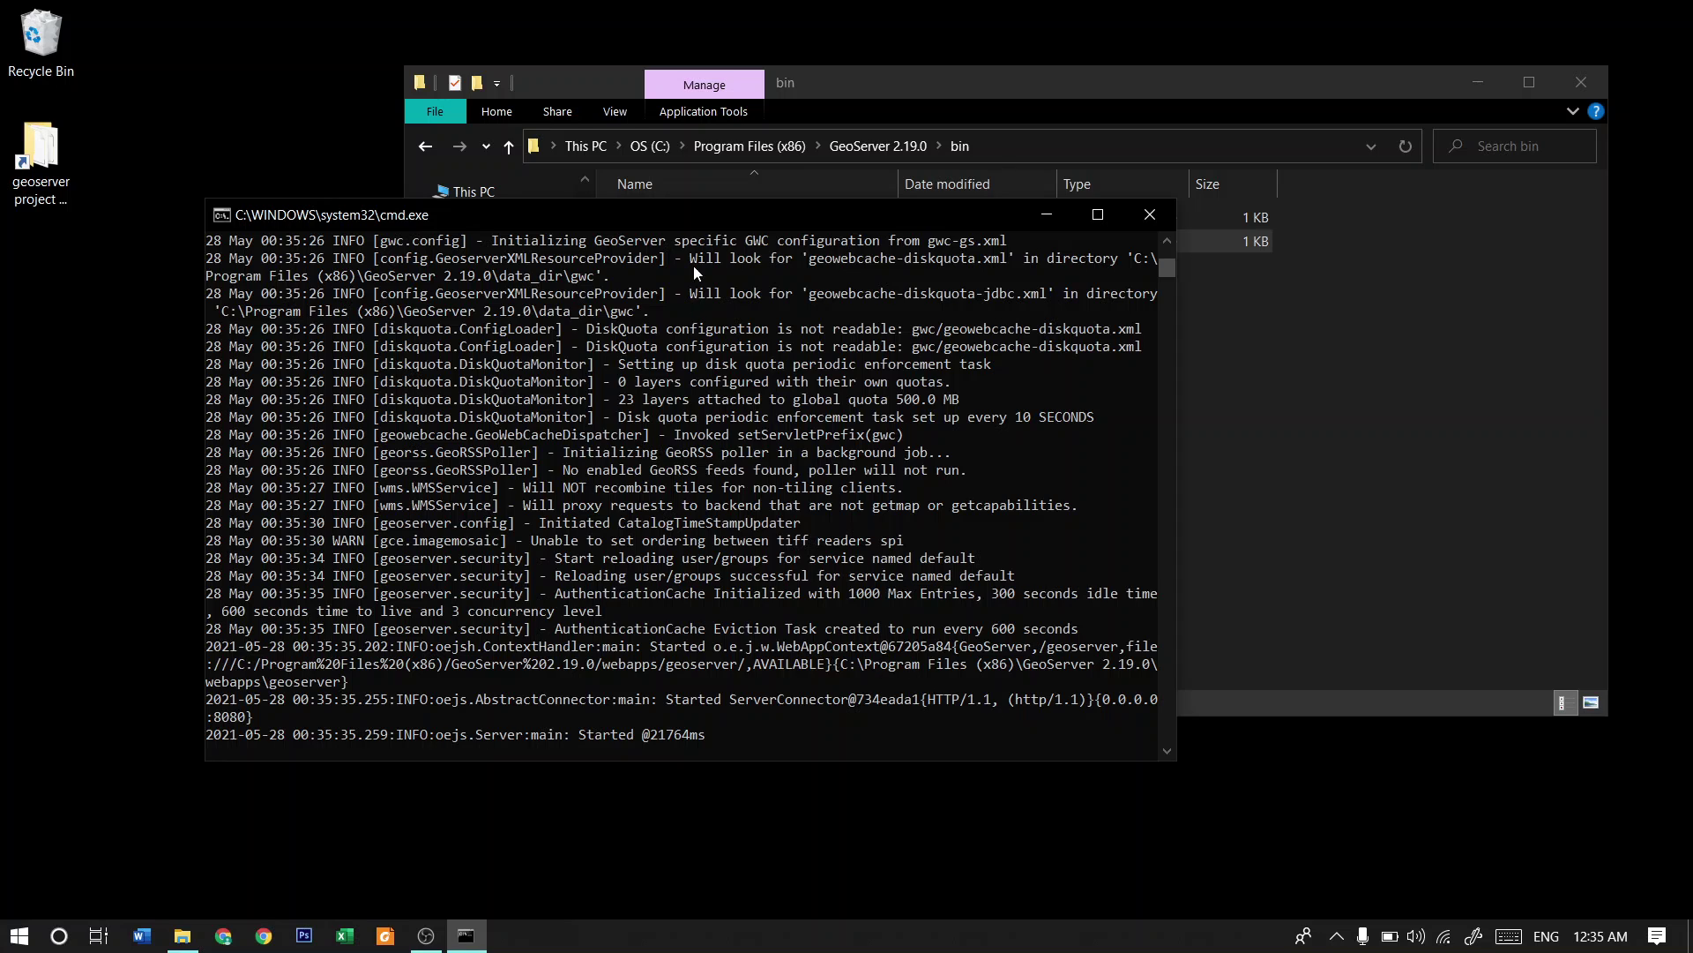
Move the running GeoServer console window aside and switch to Chrome
drag(676, 213, 748, 96)
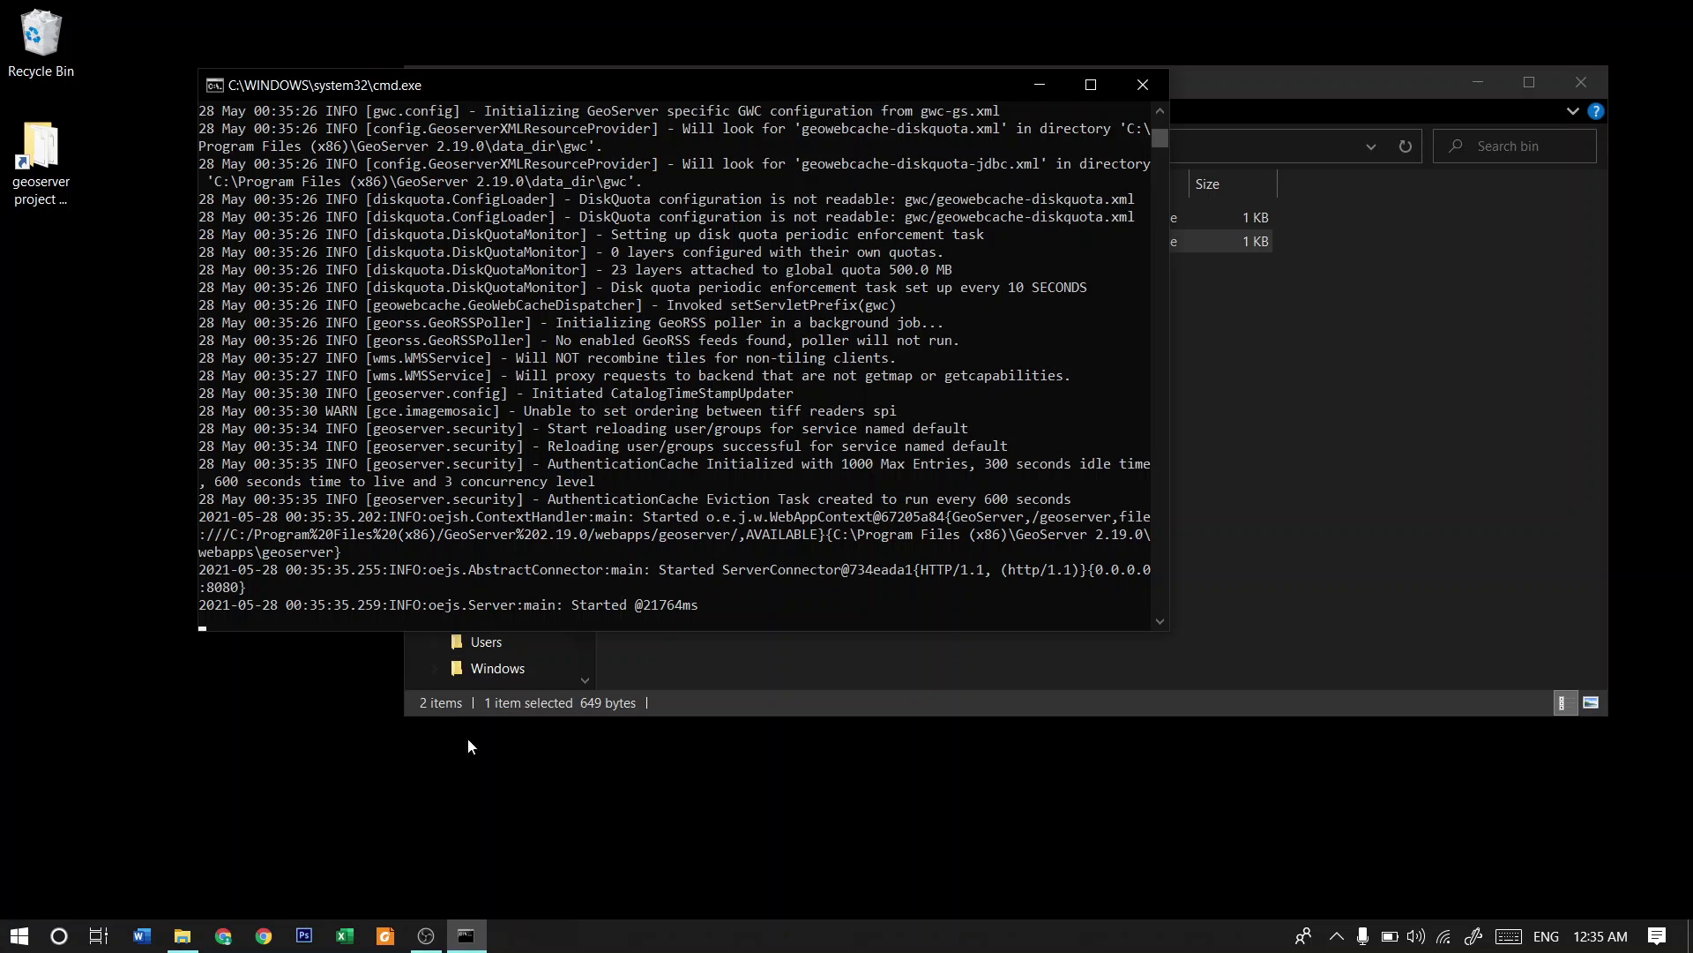
click(225, 934)
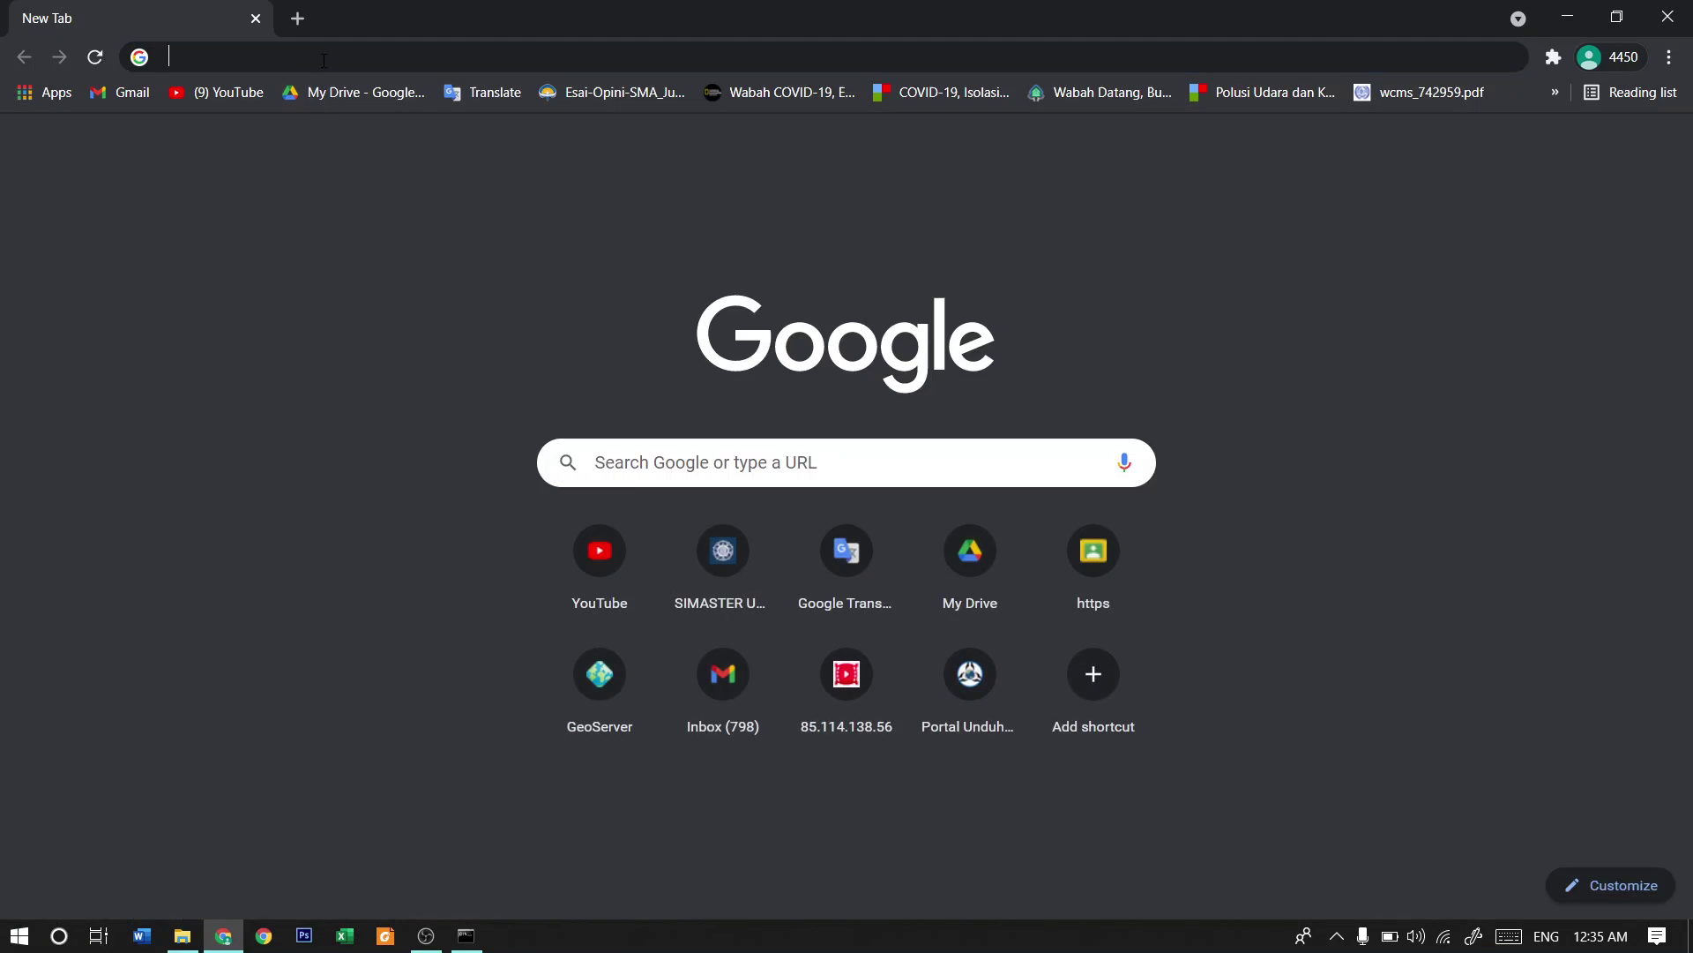
Load localhost:8080/geoserver/ in Chrome
click(326, 69)
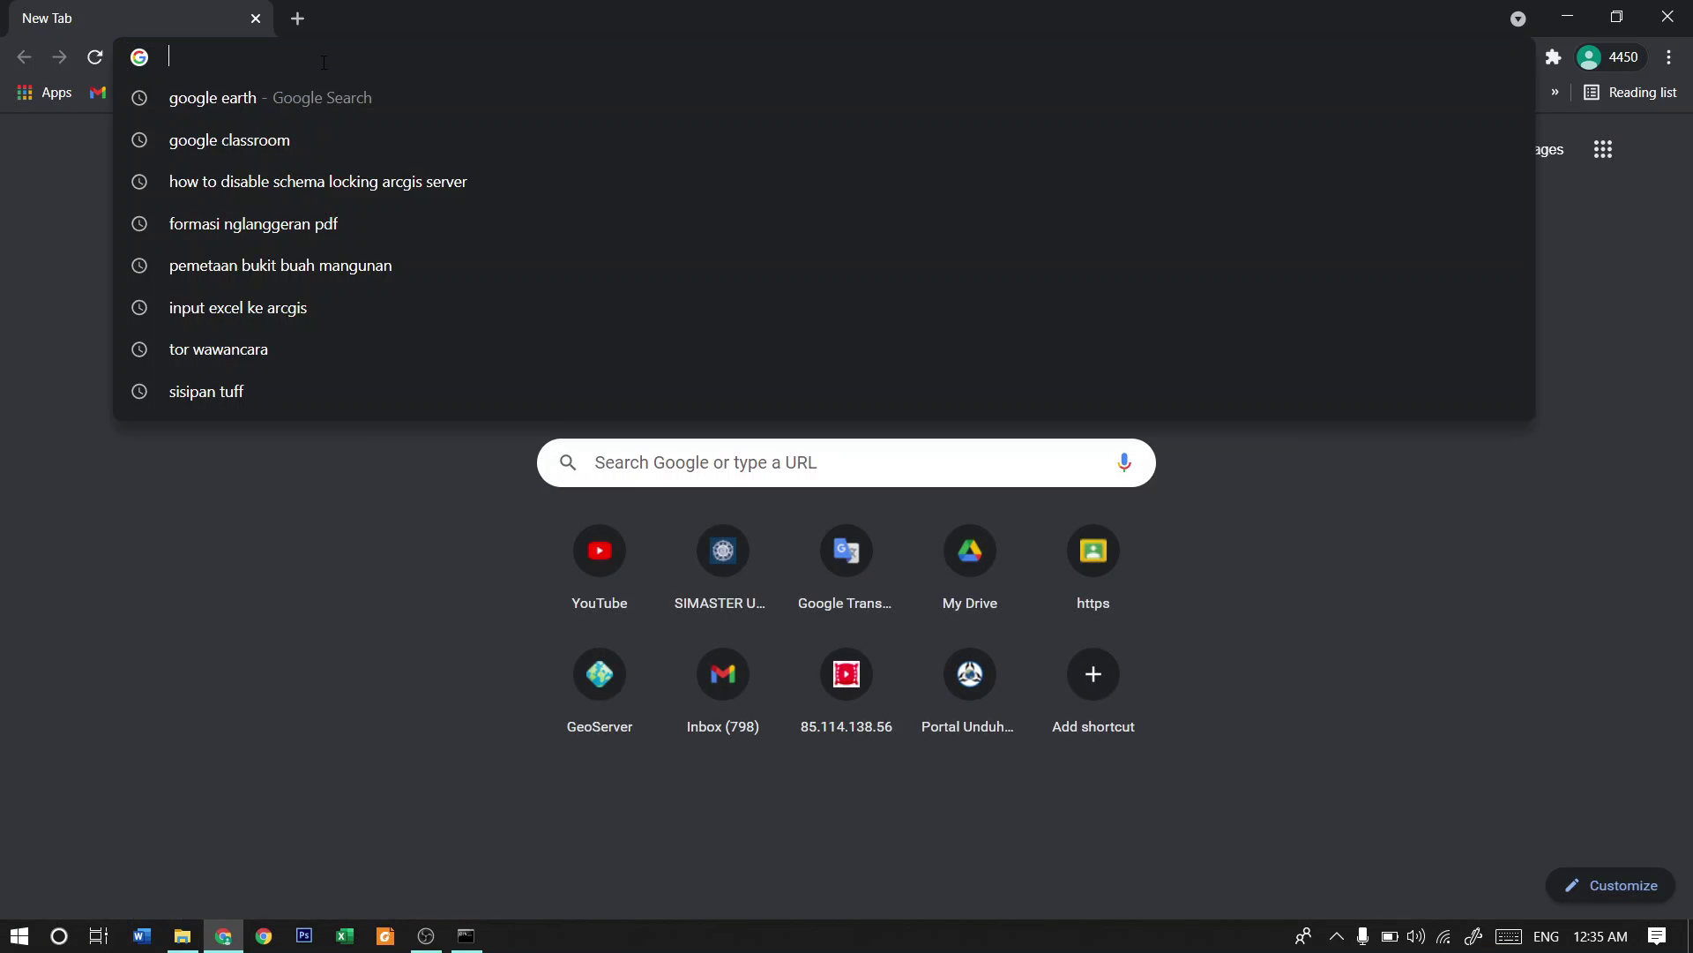
text(localhost:8080/geoserver/)
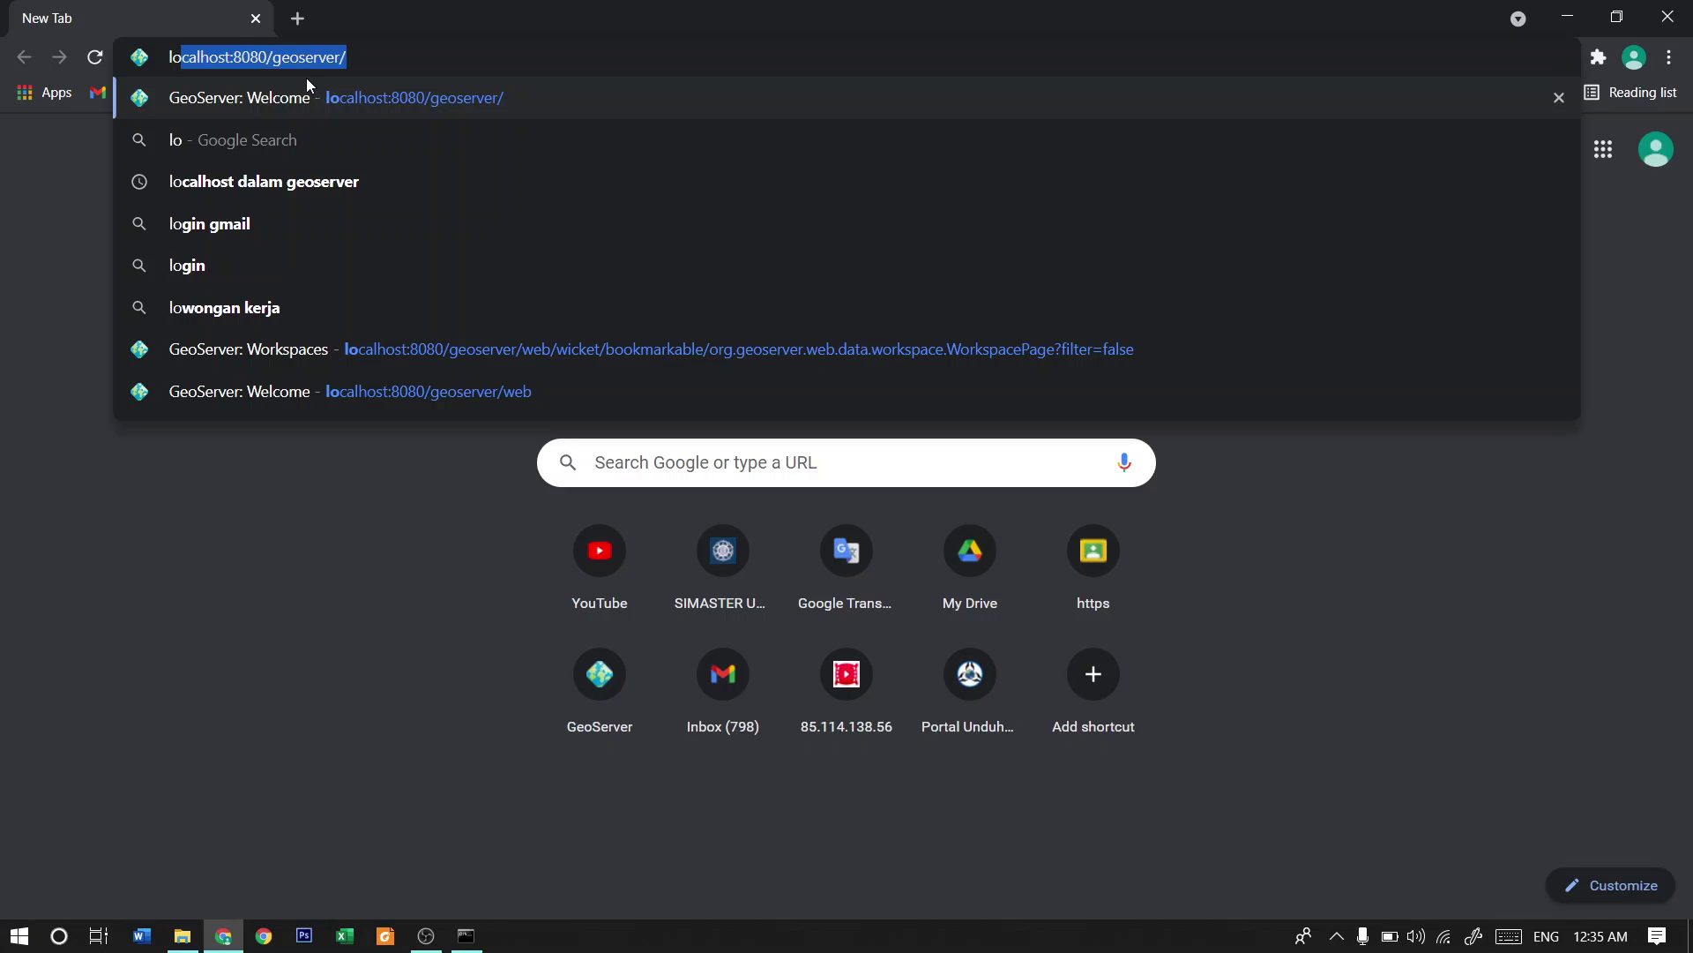
click(367, 58)
key(Return)
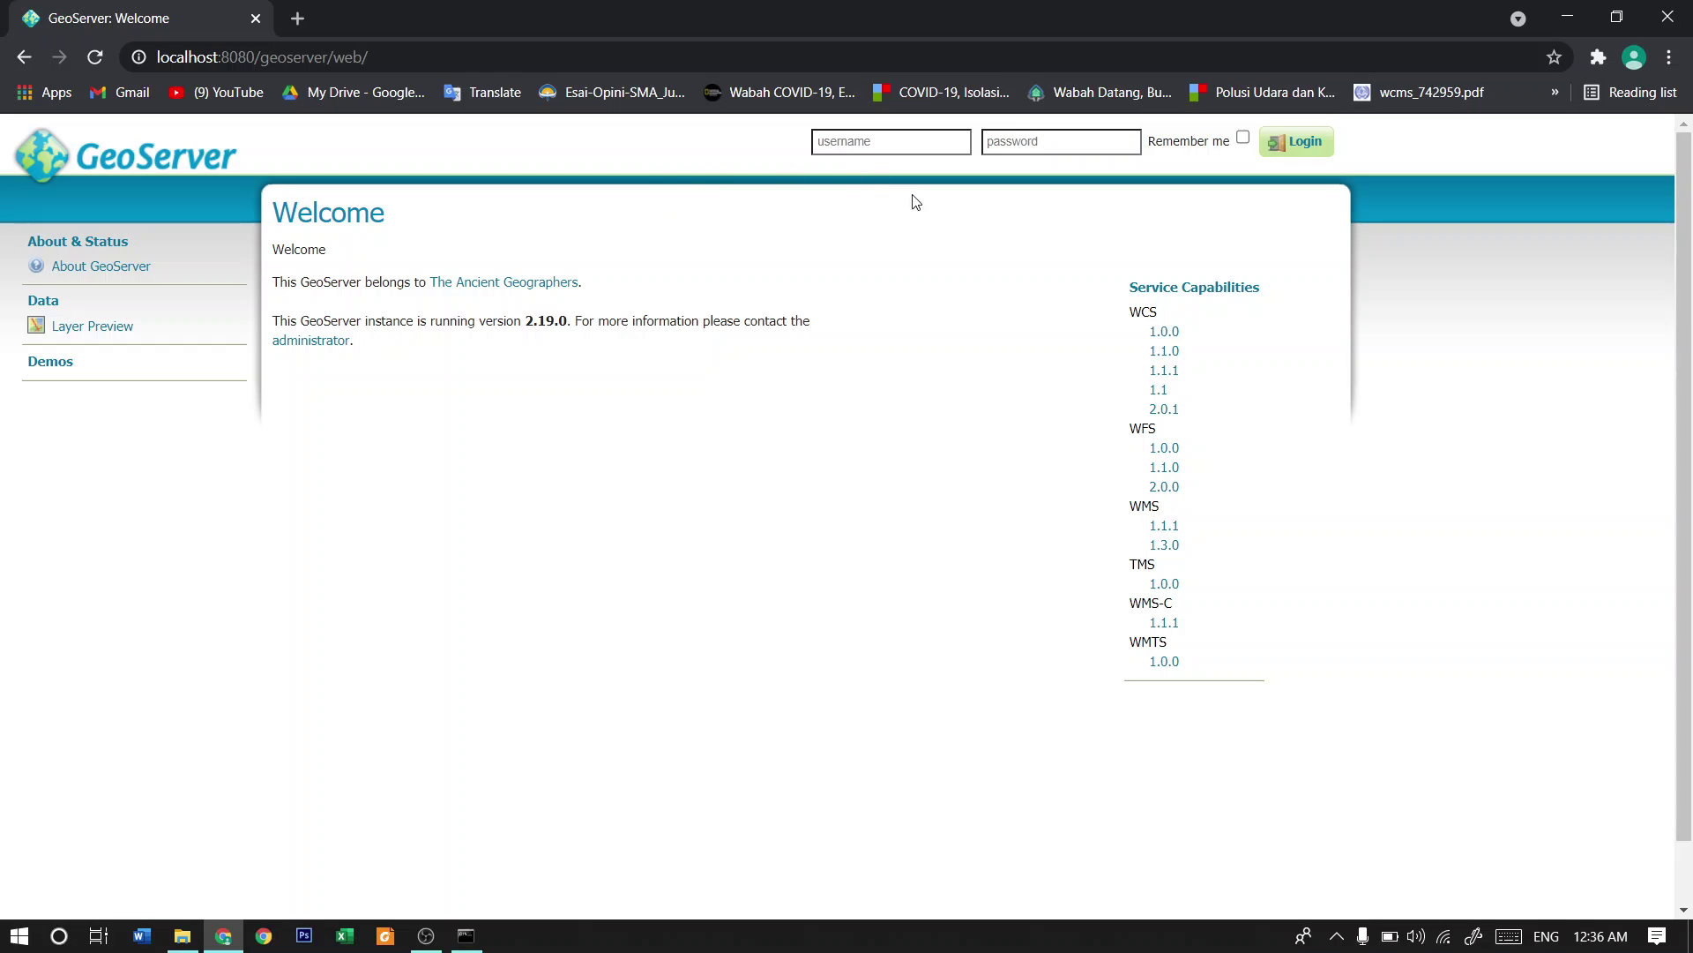
Log in with the saved administrator username and the account password
click(895, 142)
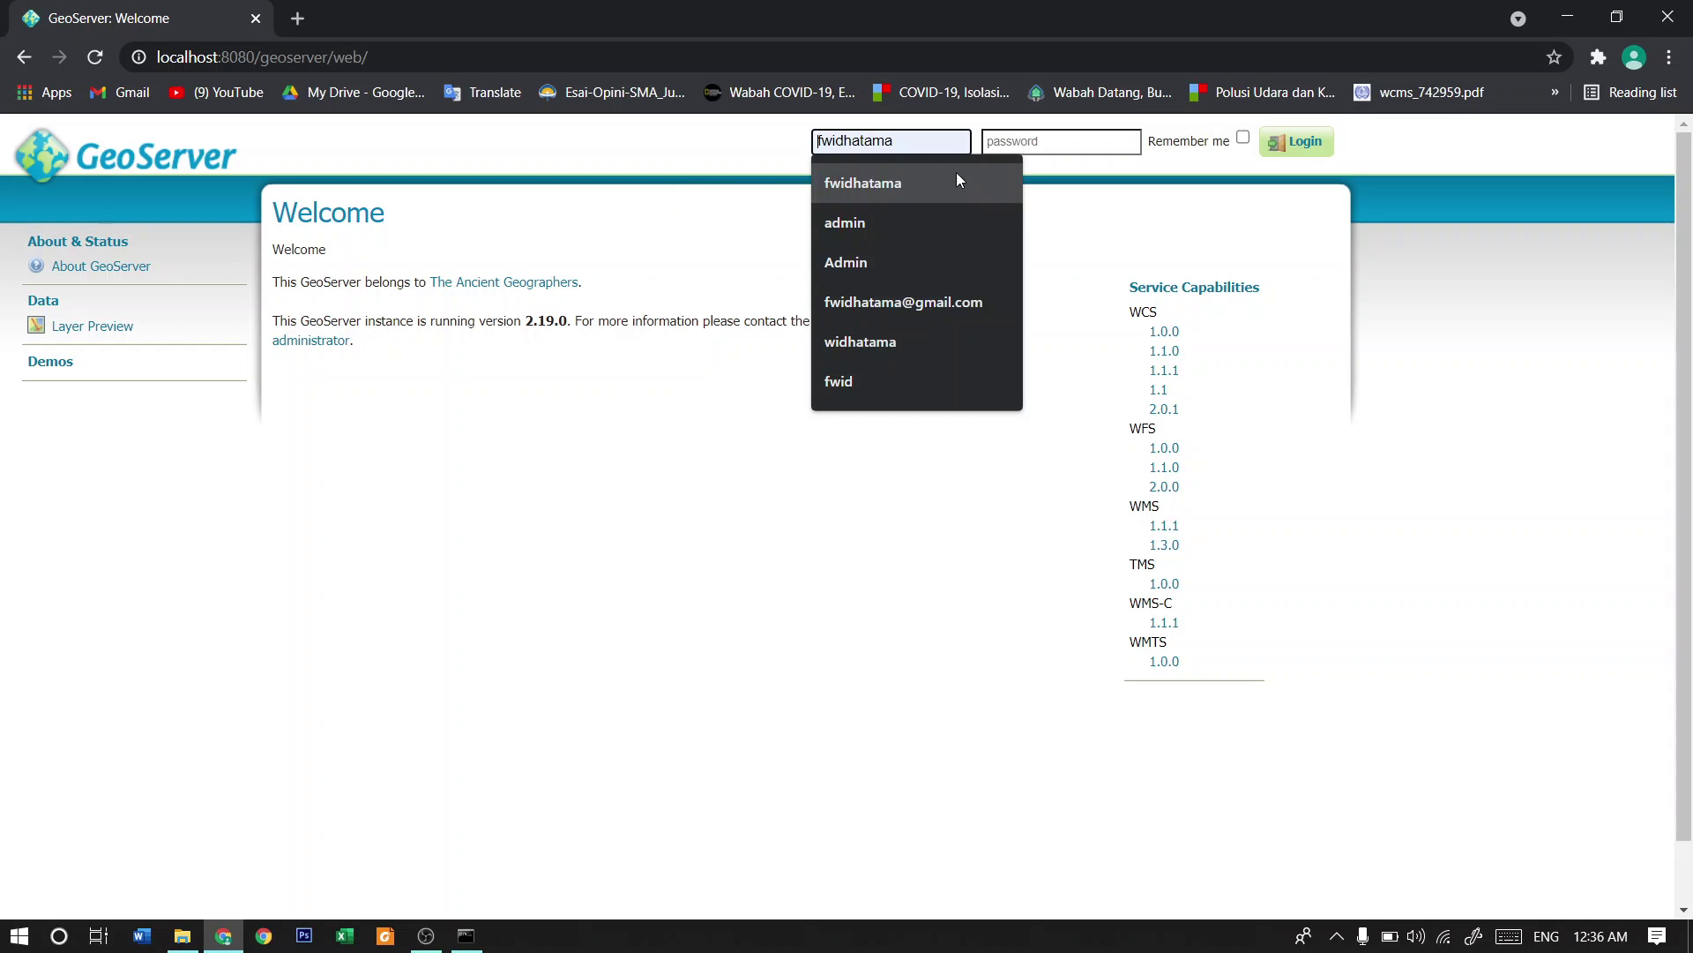
click(780, 154)
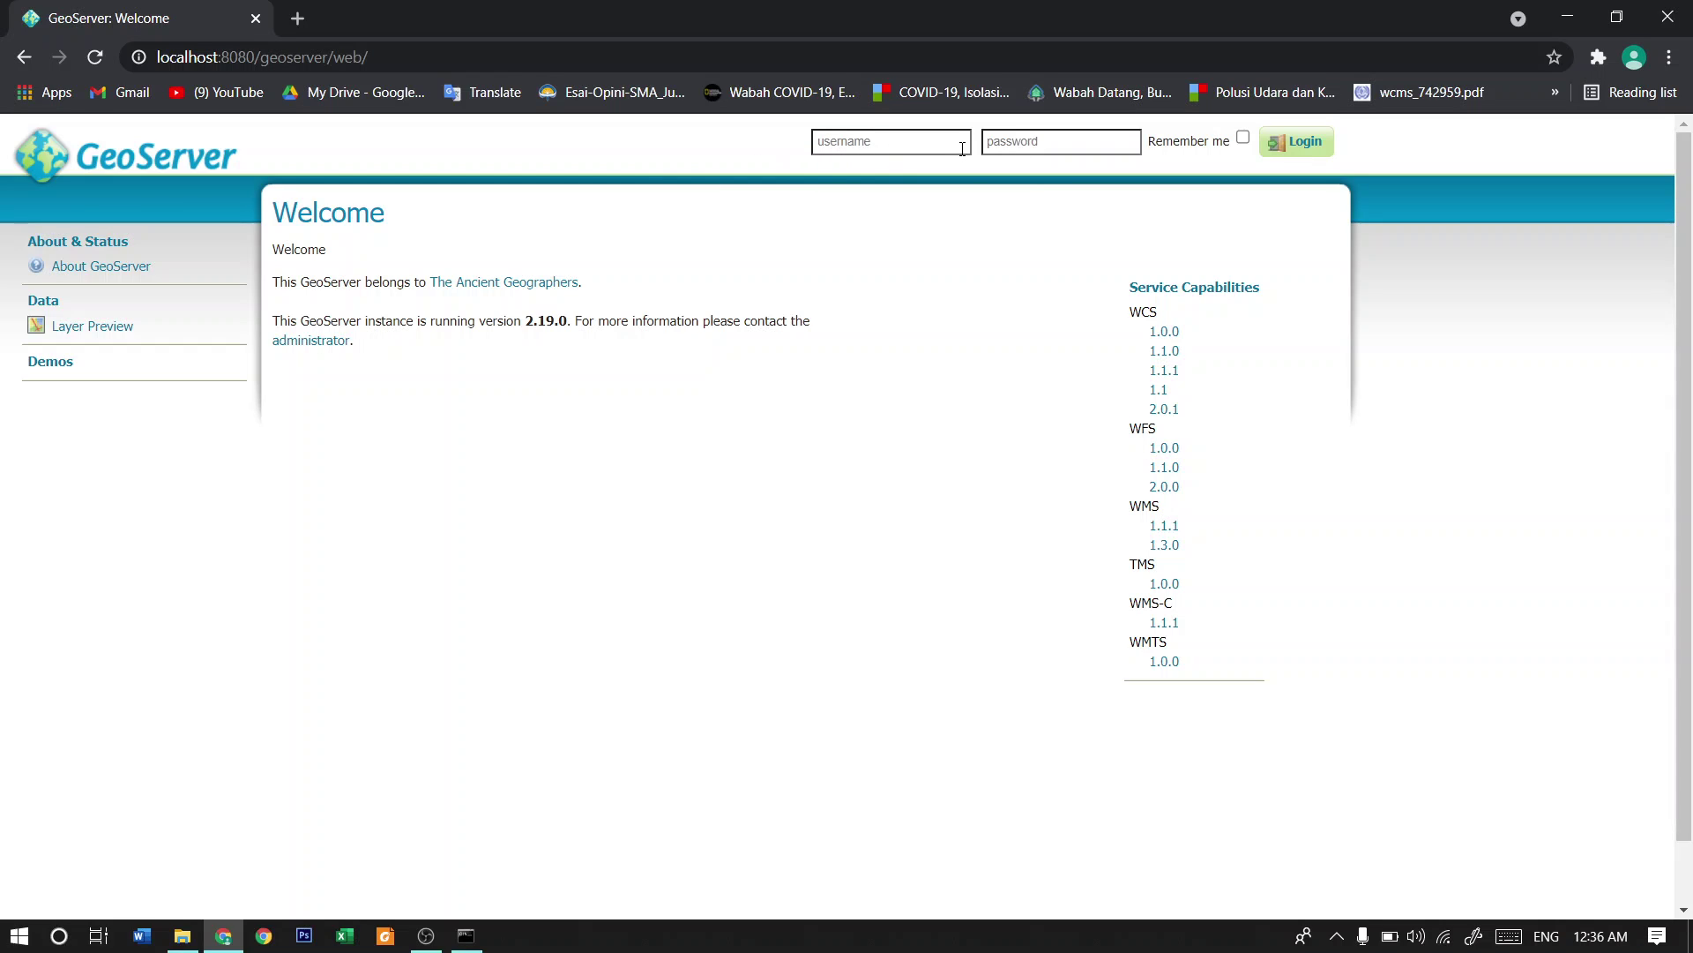
click(862, 144)
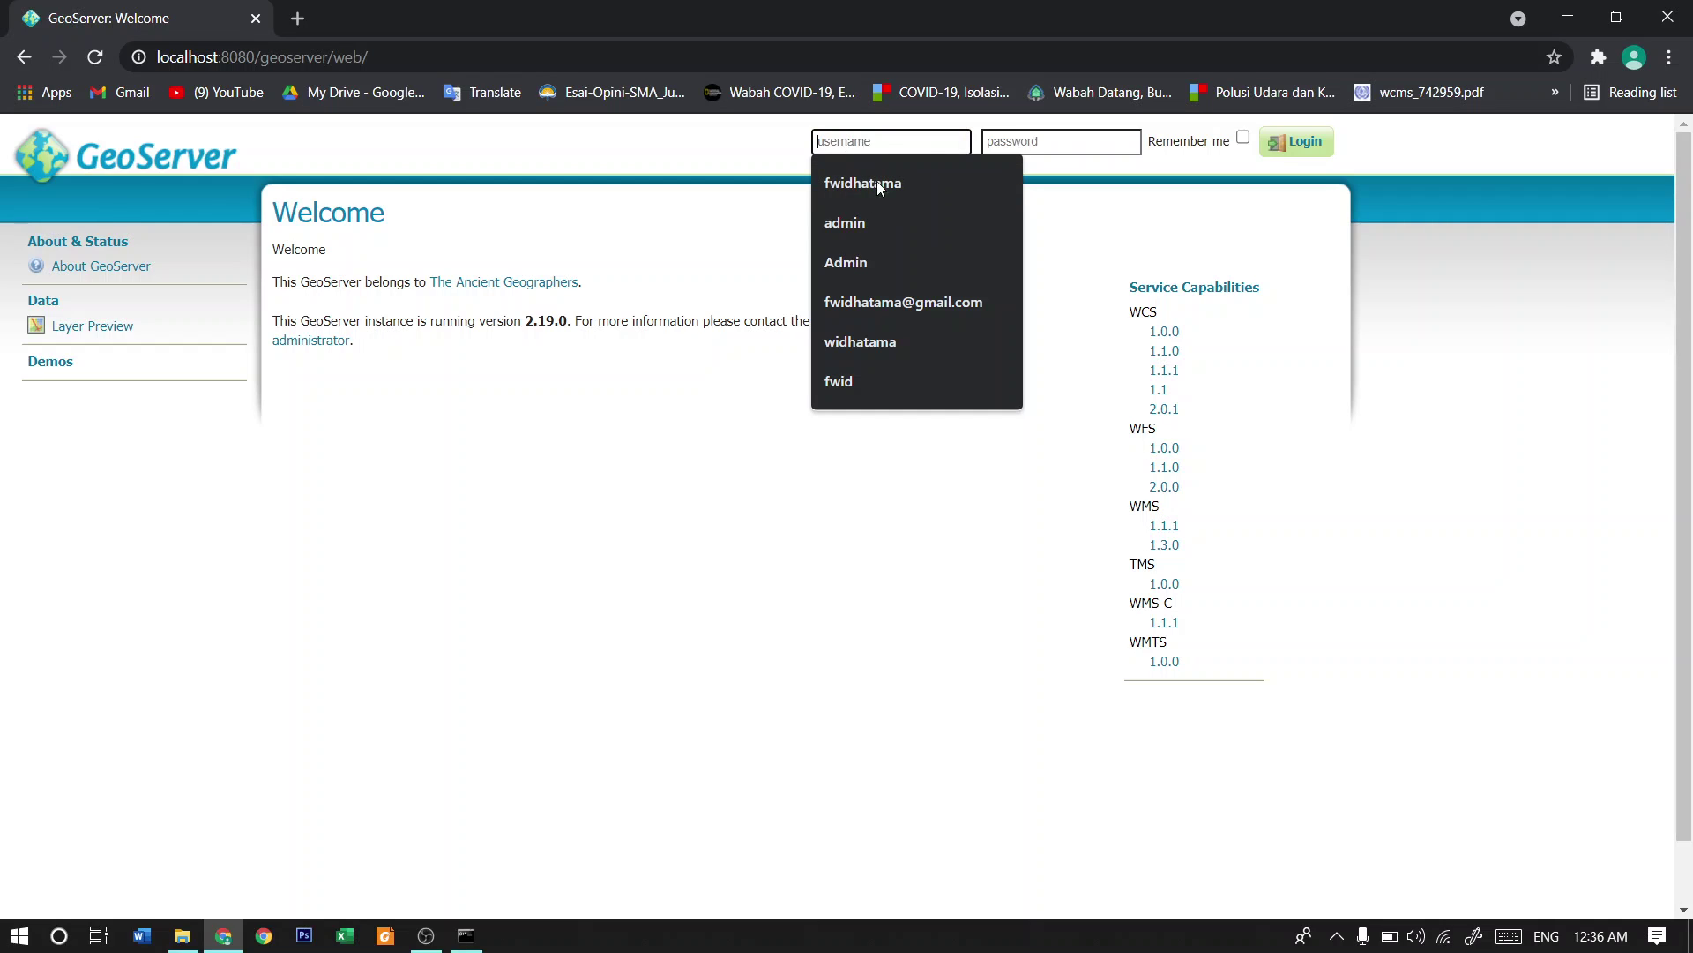
click(882, 224)
click(1031, 143)
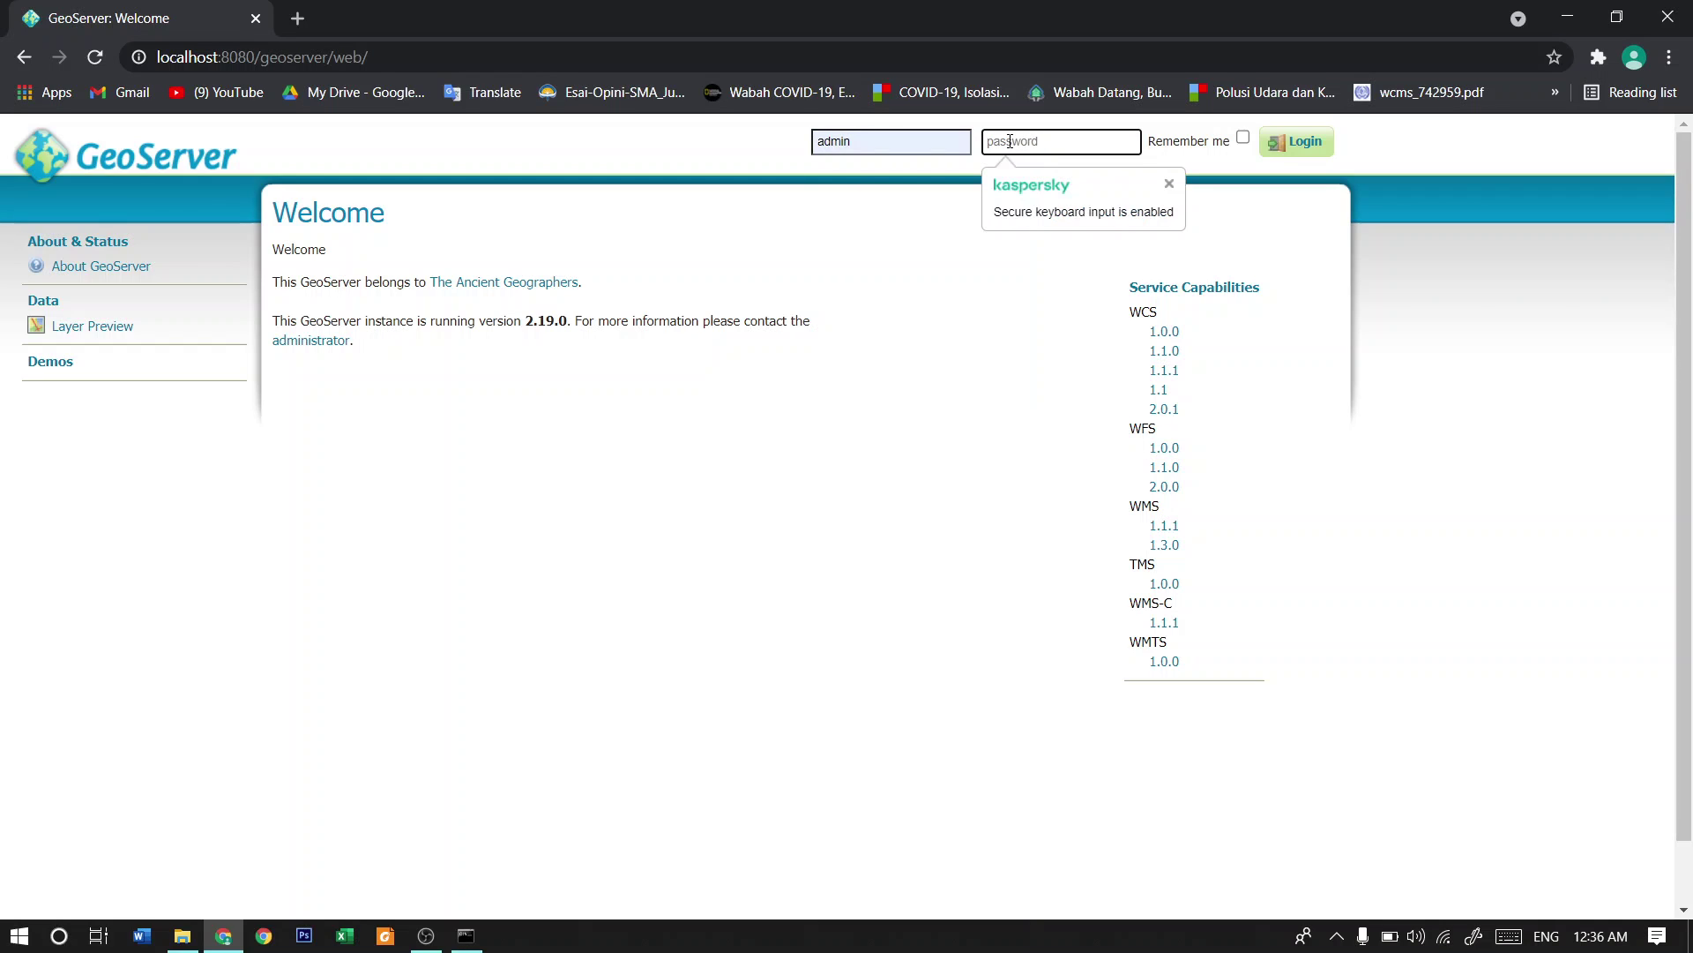
text(geoser)
key(Return)
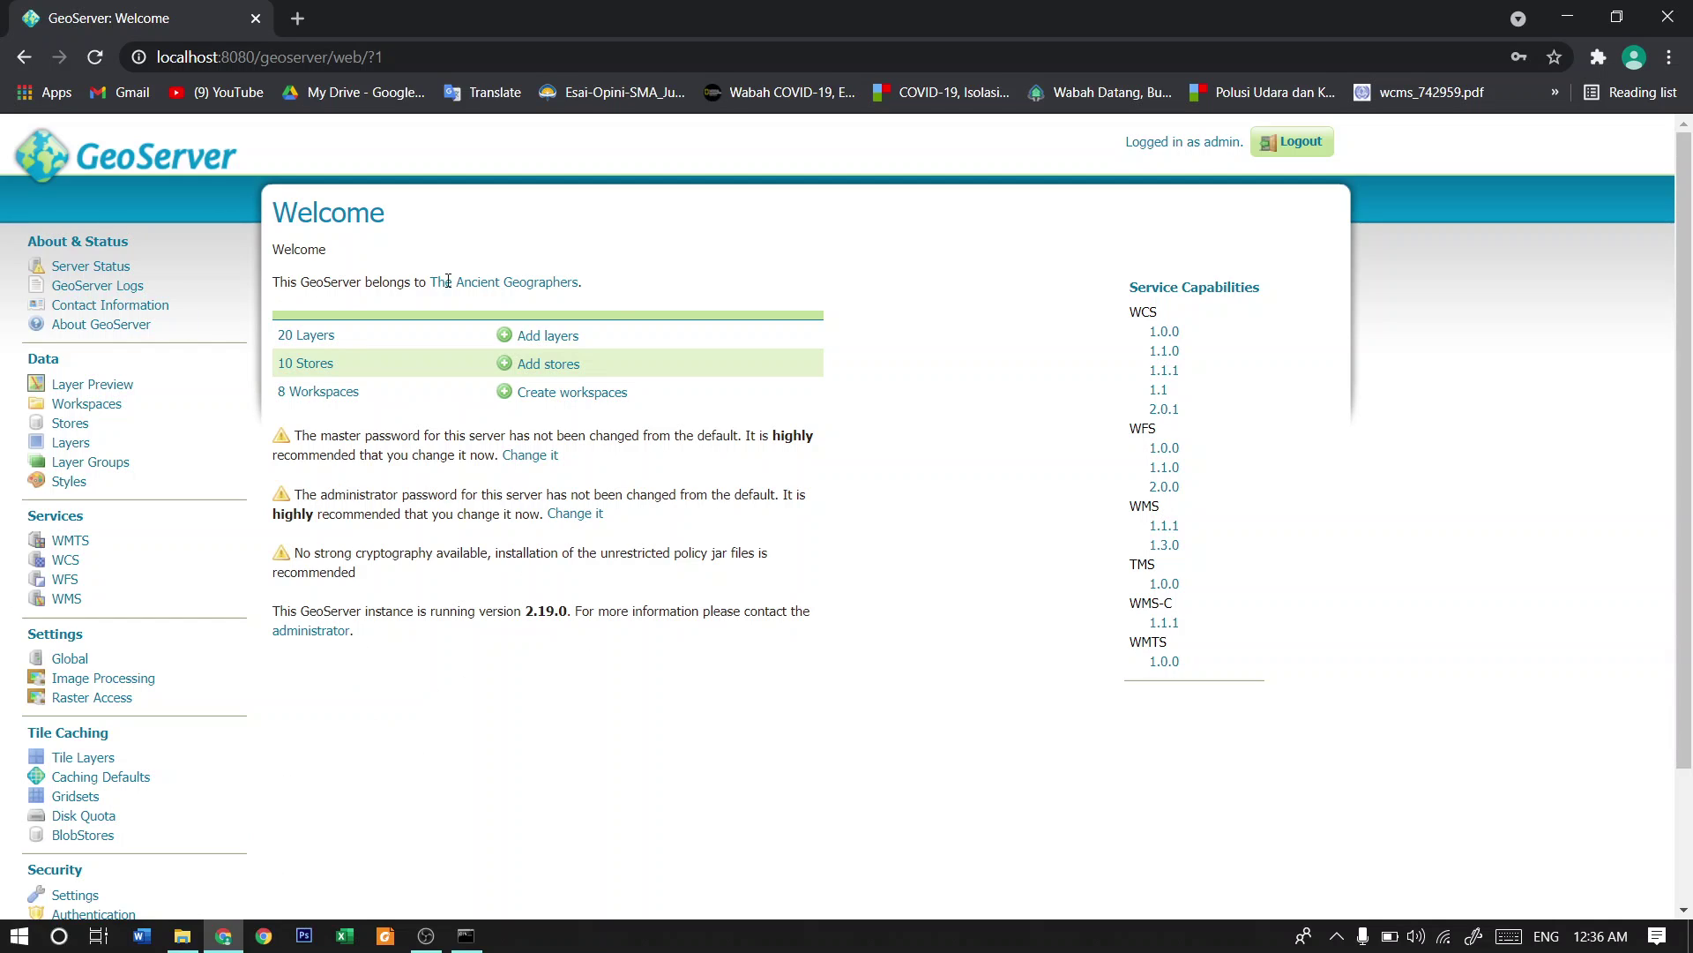
Minimize the open windows and select all seven Admin_Kabupaten_Bali files in the geoserver project folder
click(182, 936)
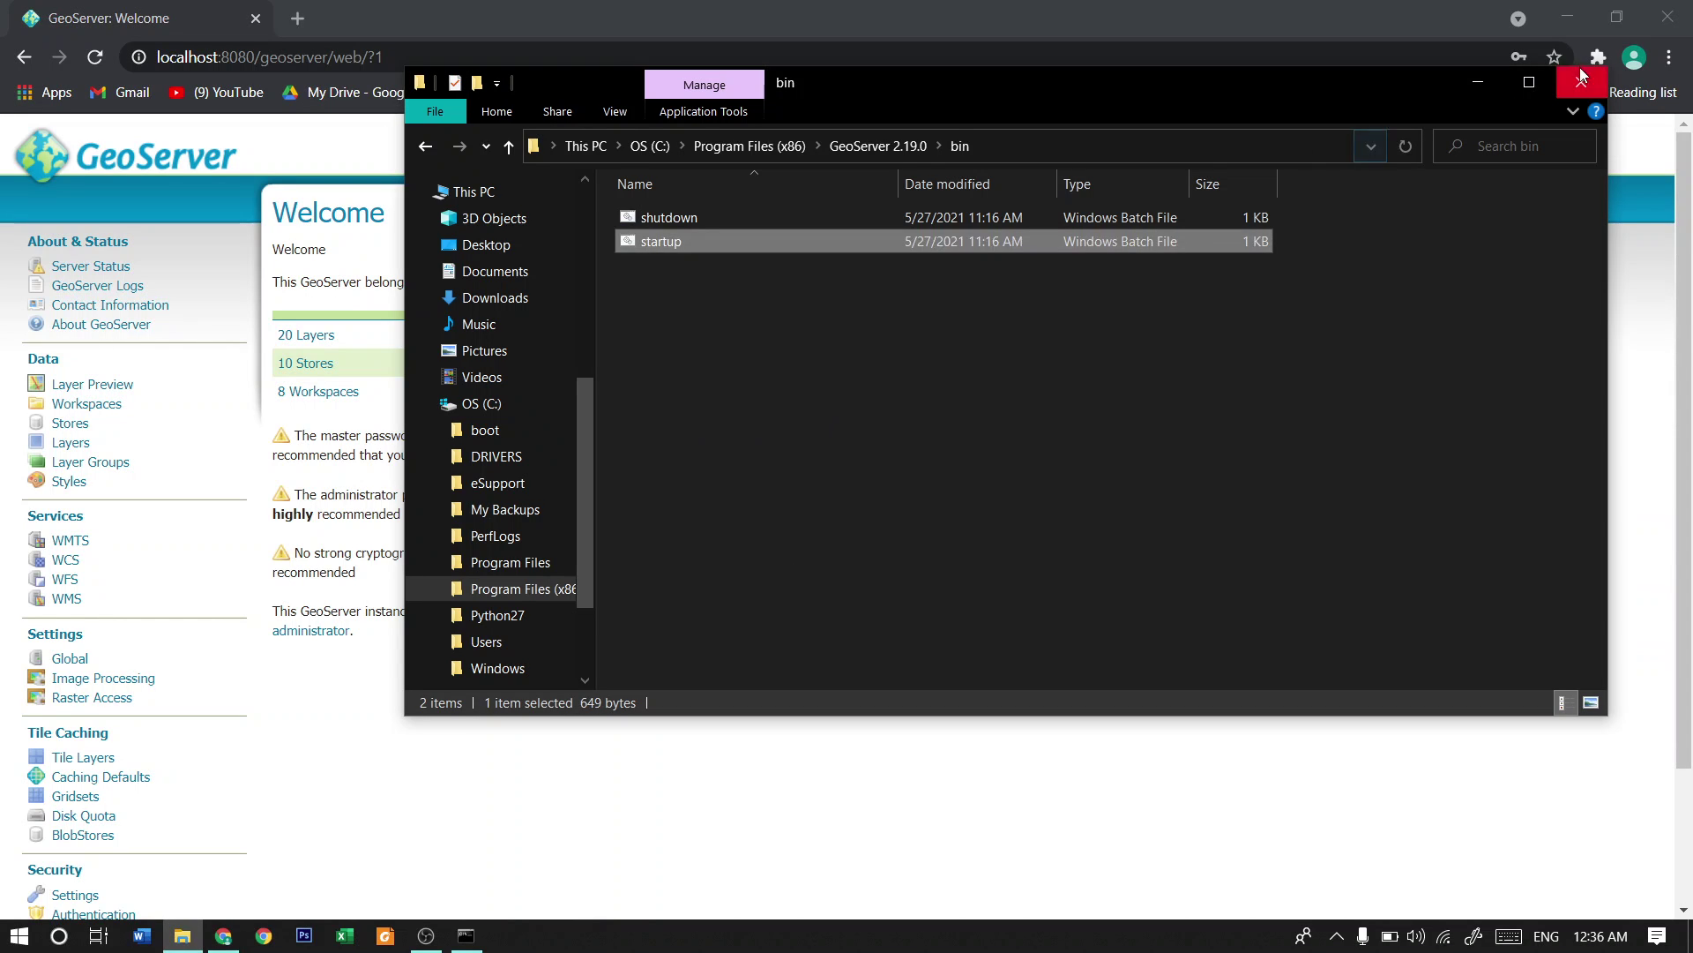
click(1478, 82)
click(1568, 18)
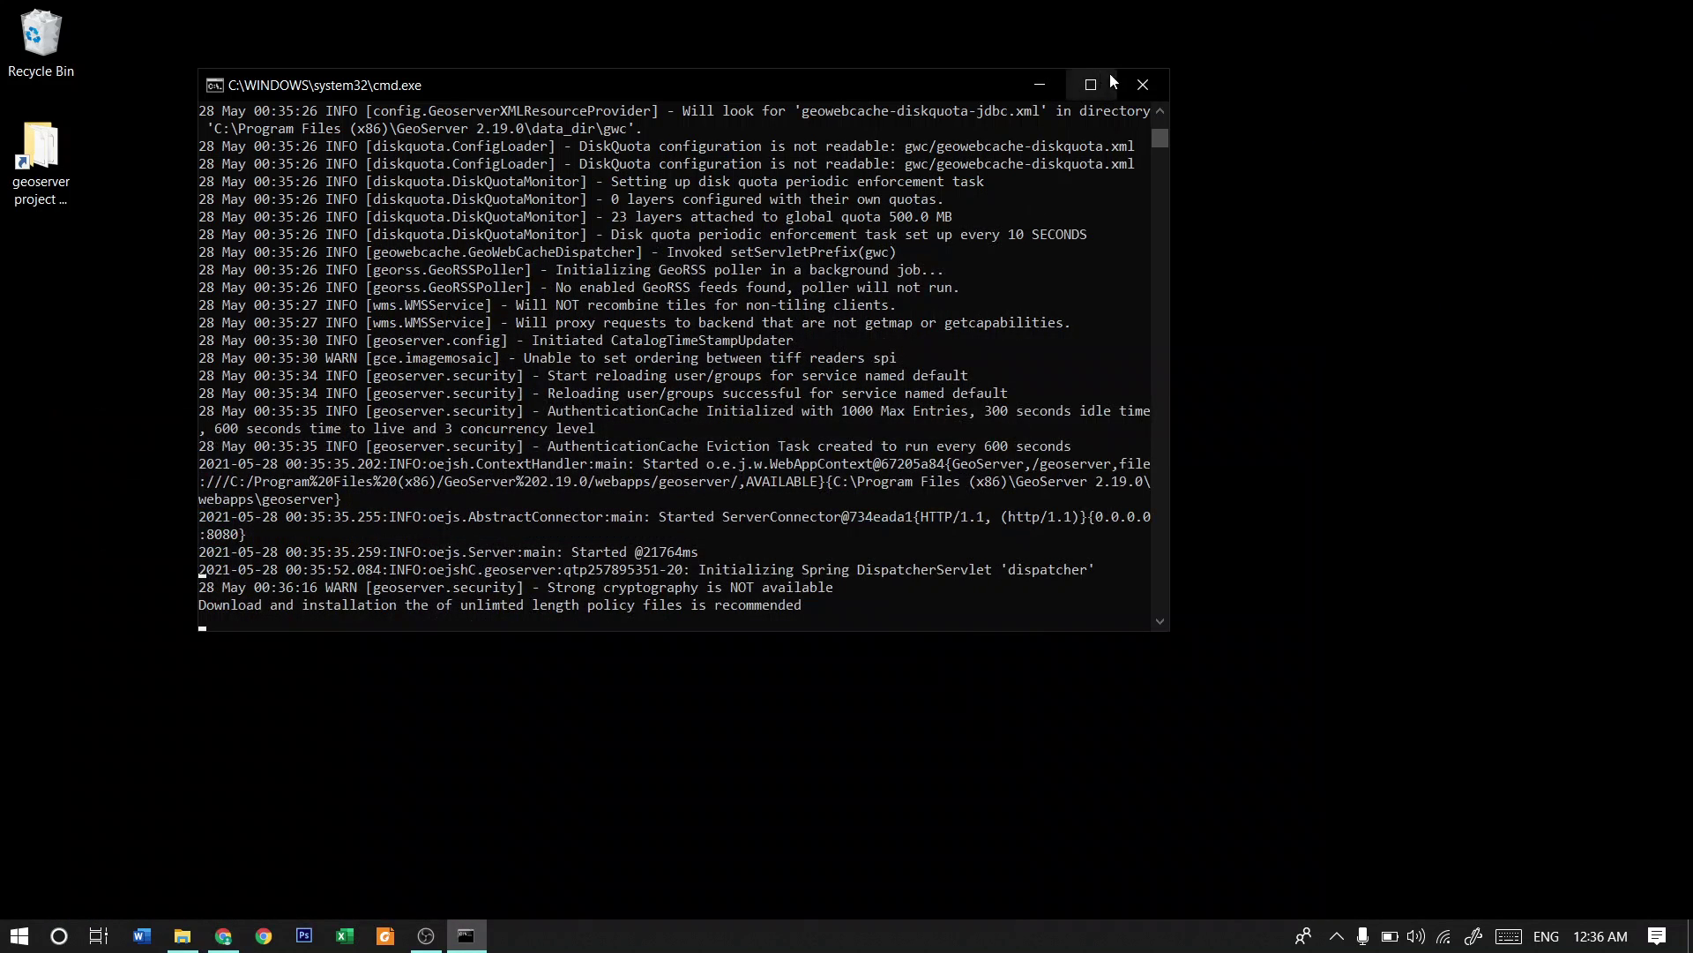
click(1039, 85)
double_click(65, 167)
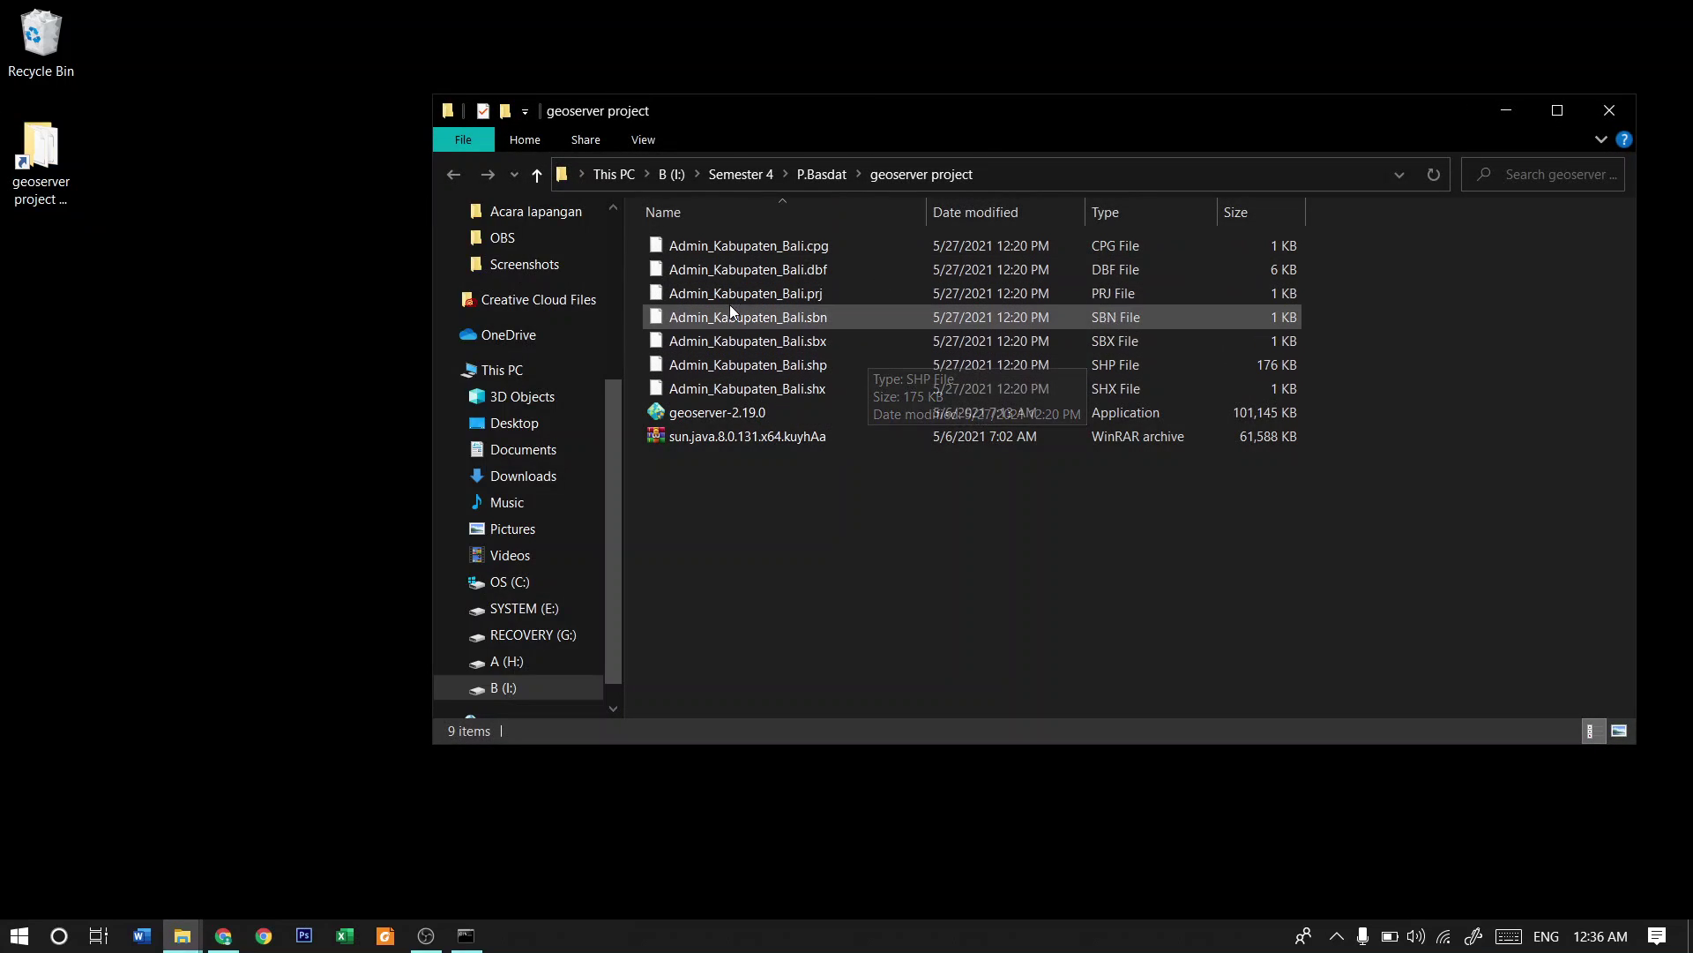
click(763, 250)
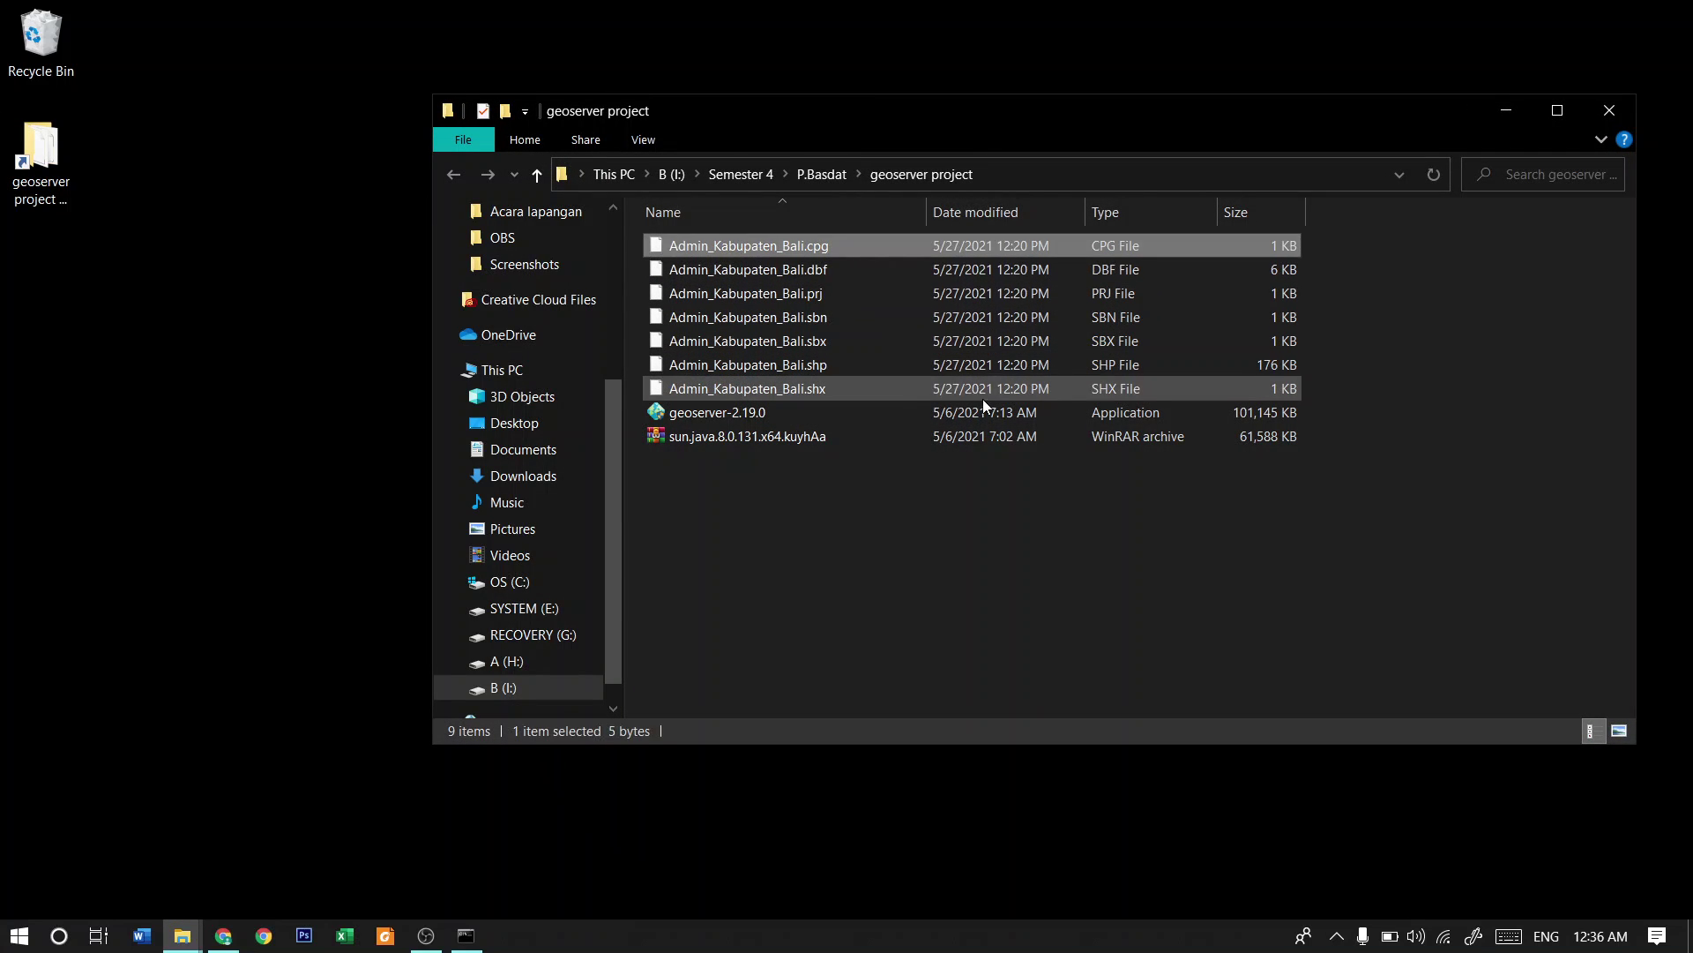
shift+click(765, 394)
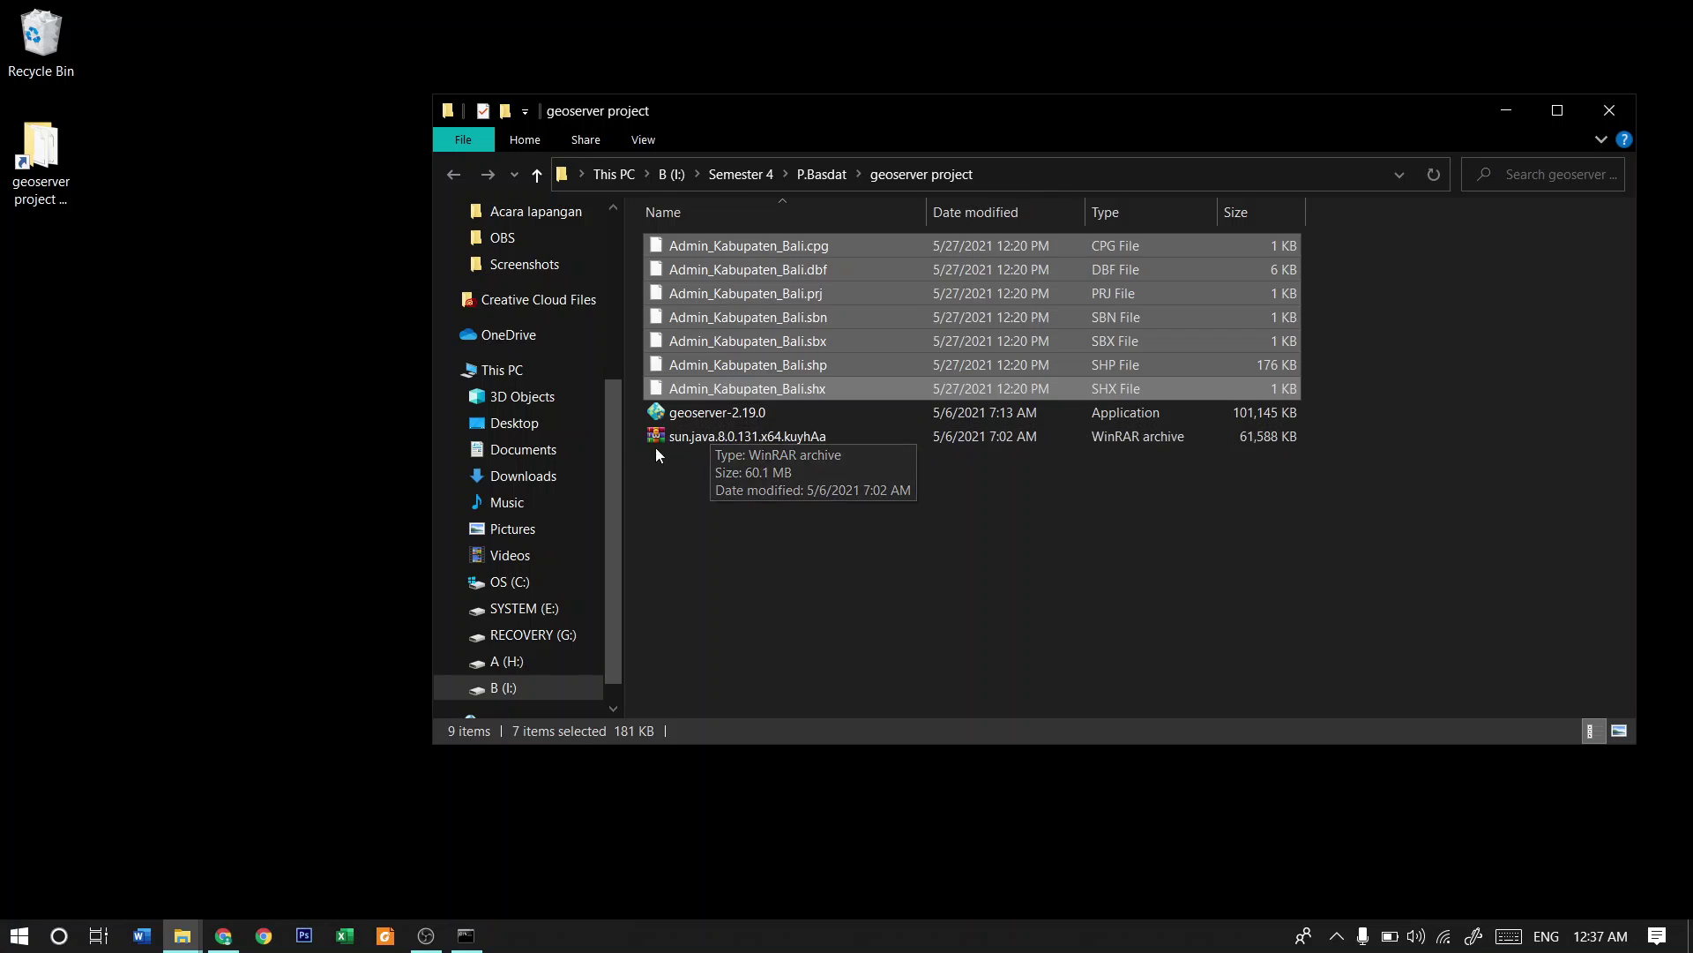
scroll(614, 478, down, 1)
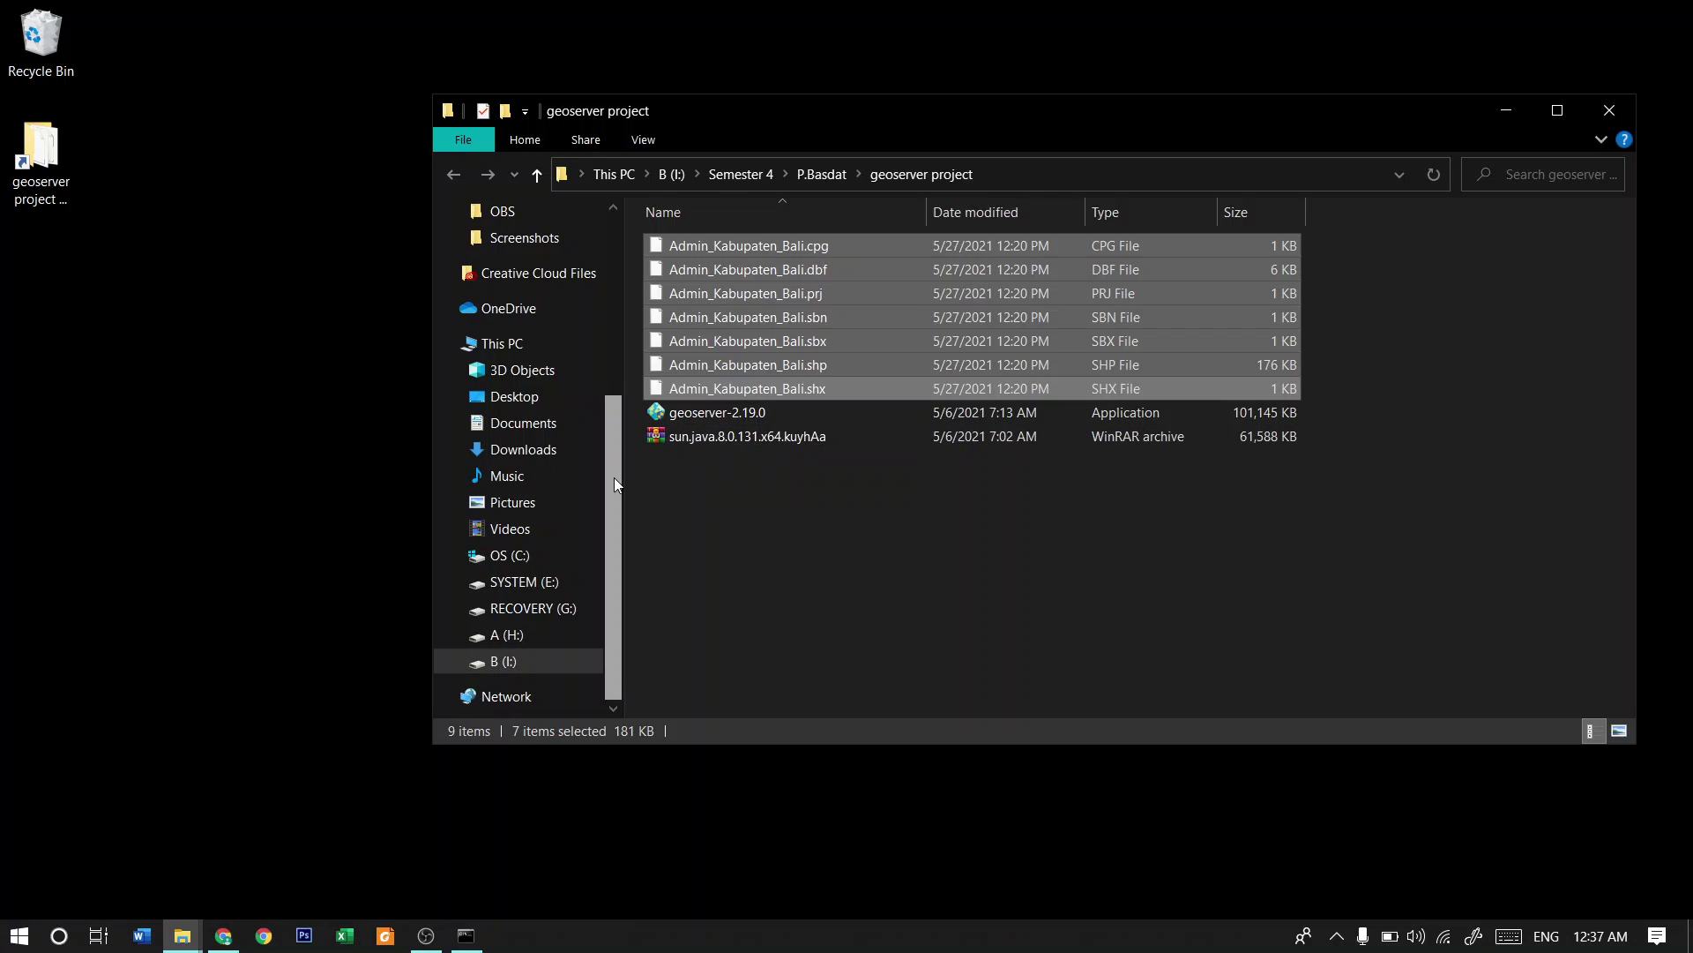
Paste the files into C:\Program Files (x86)\GeoServer 2.19.0\data_dir\data\shapefiles
click(526, 555)
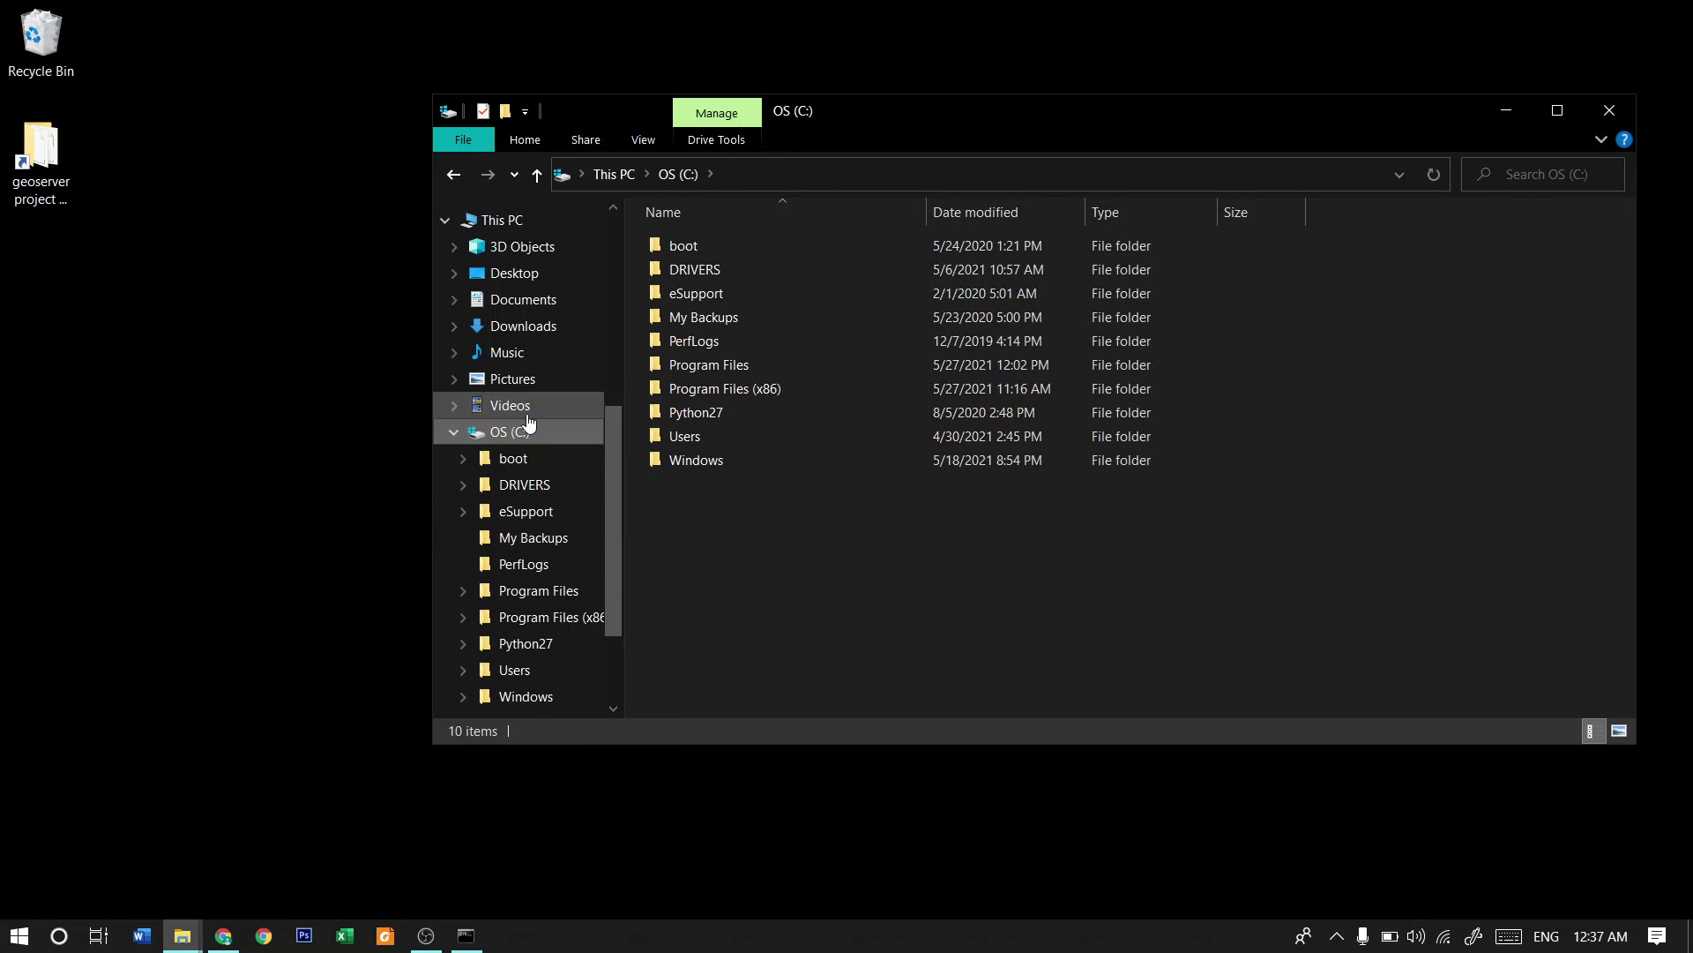
click(734, 390)
double_click(734, 390)
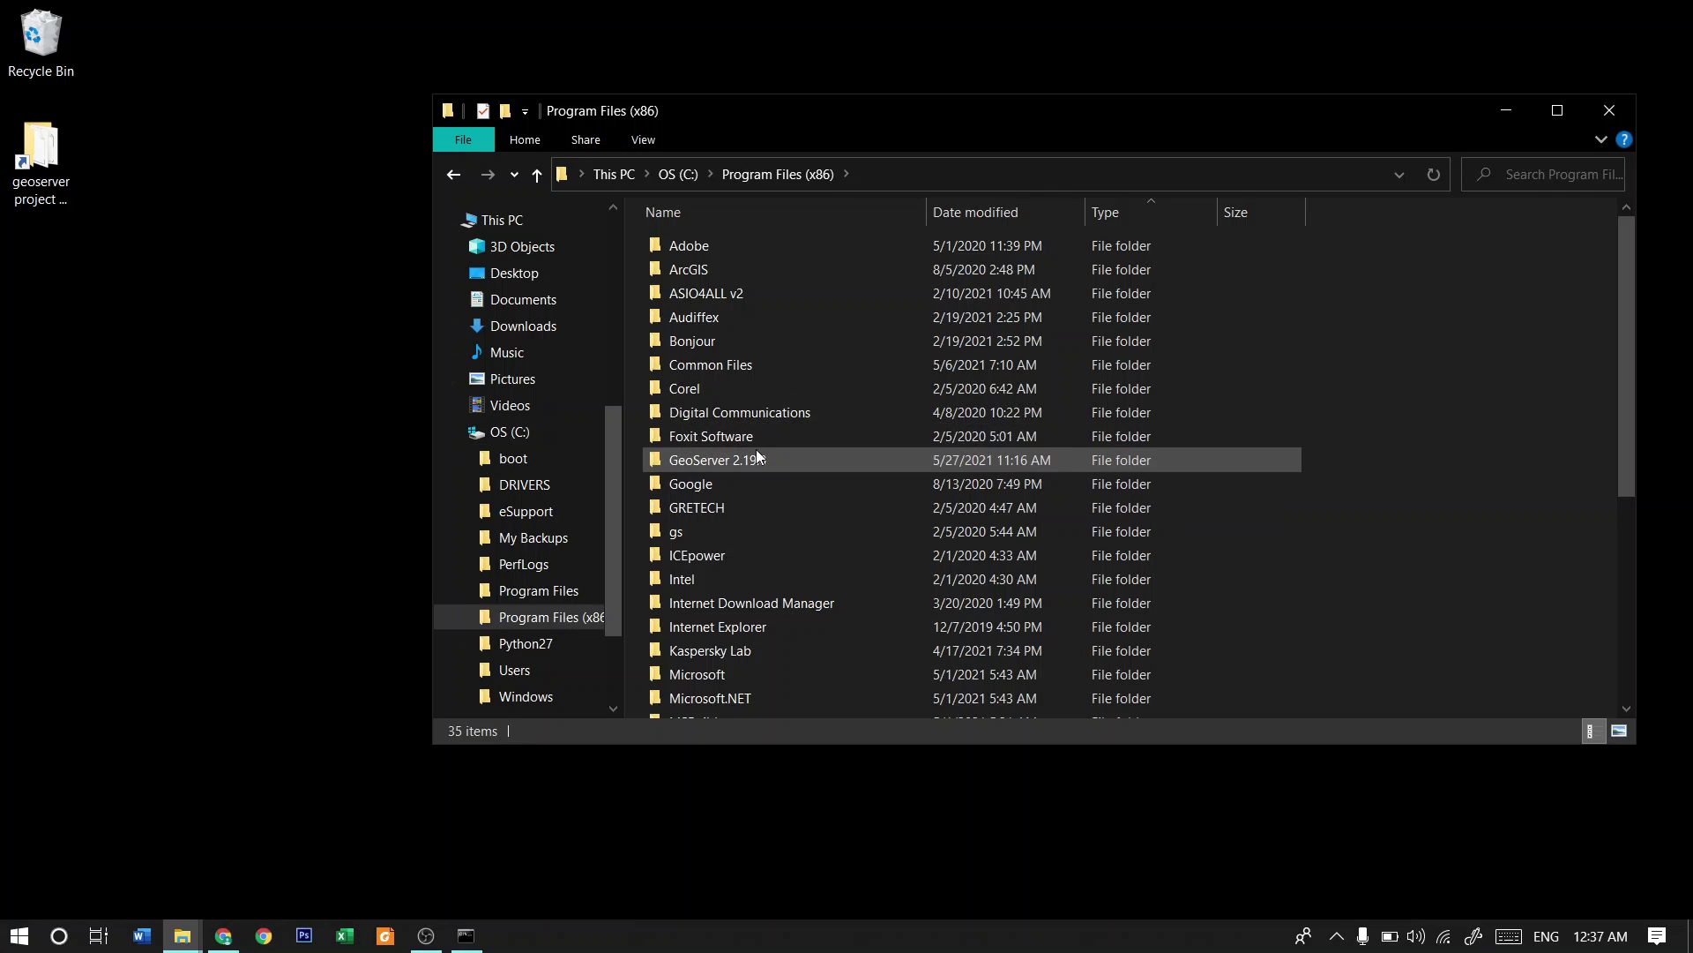
double_click(755, 448)
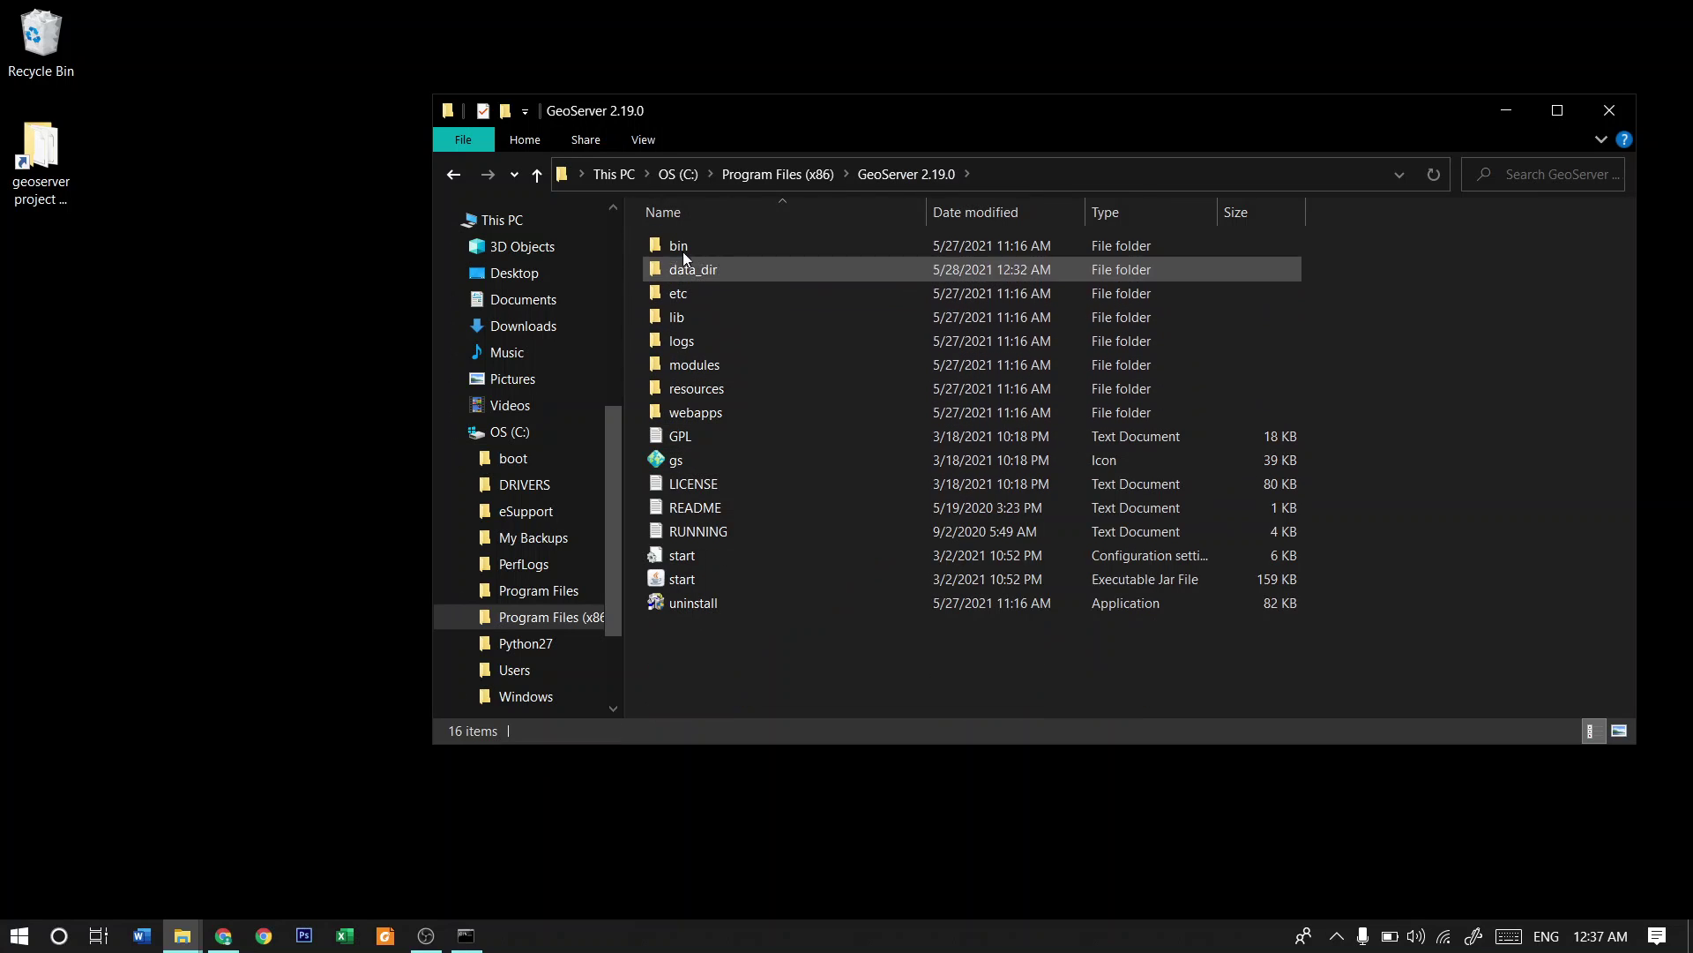
click(737, 277)
double_click(737, 277)
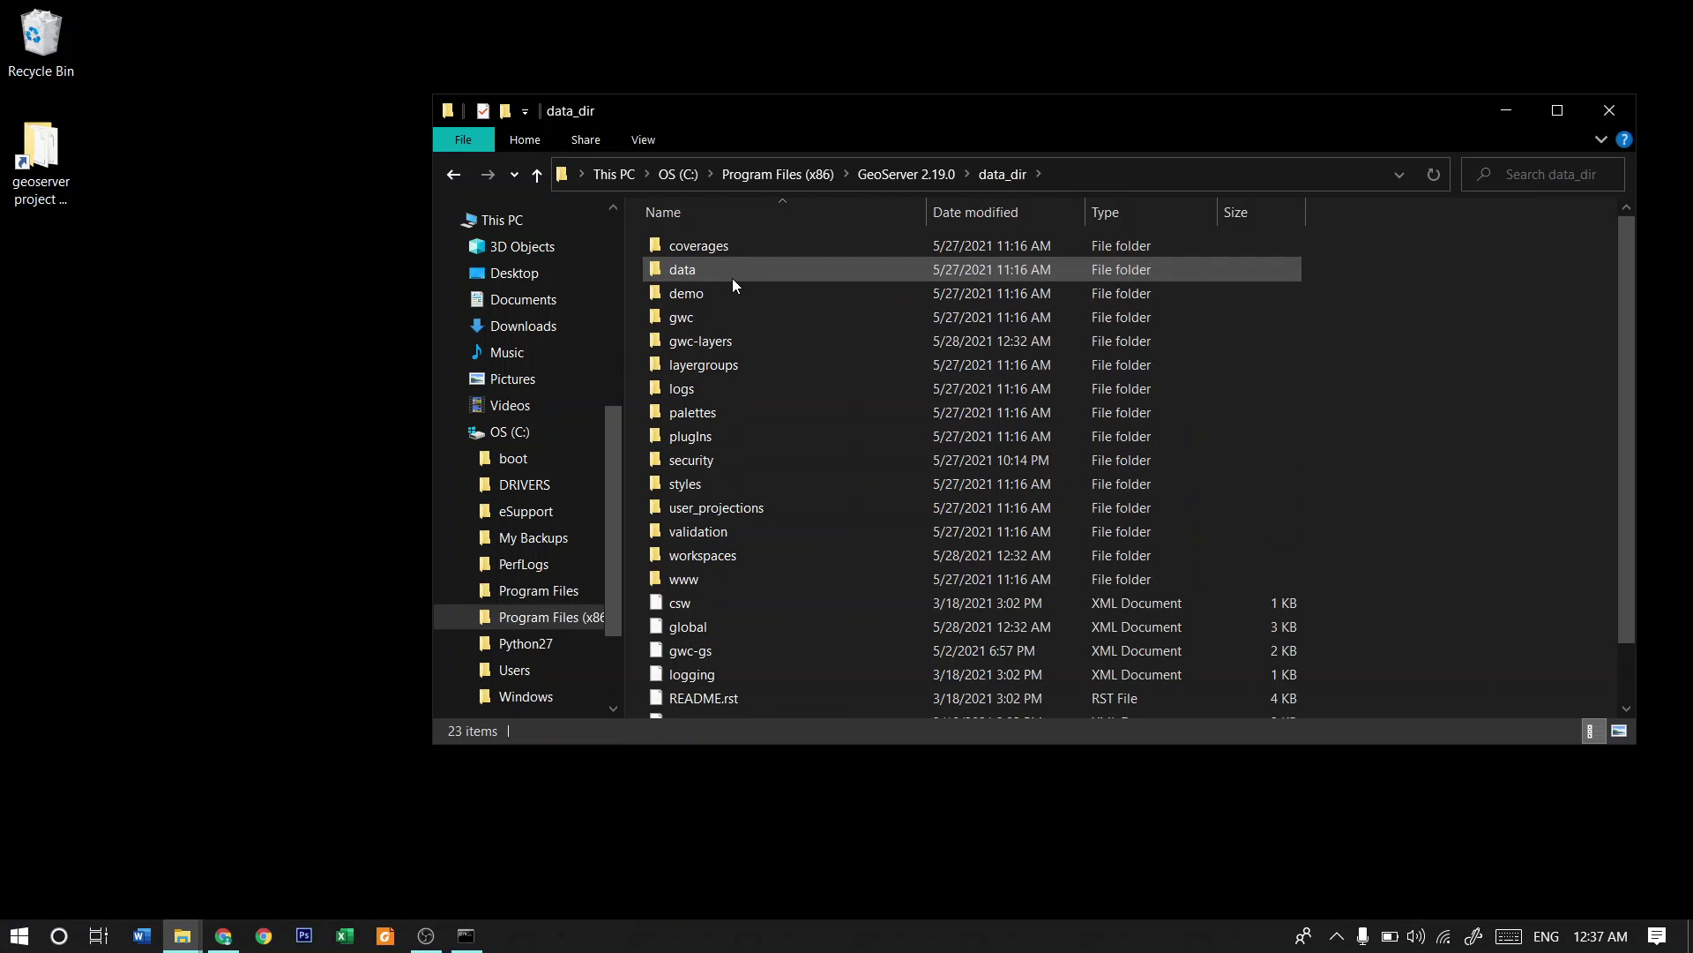
click(669, 268)
double_click(669, 268)
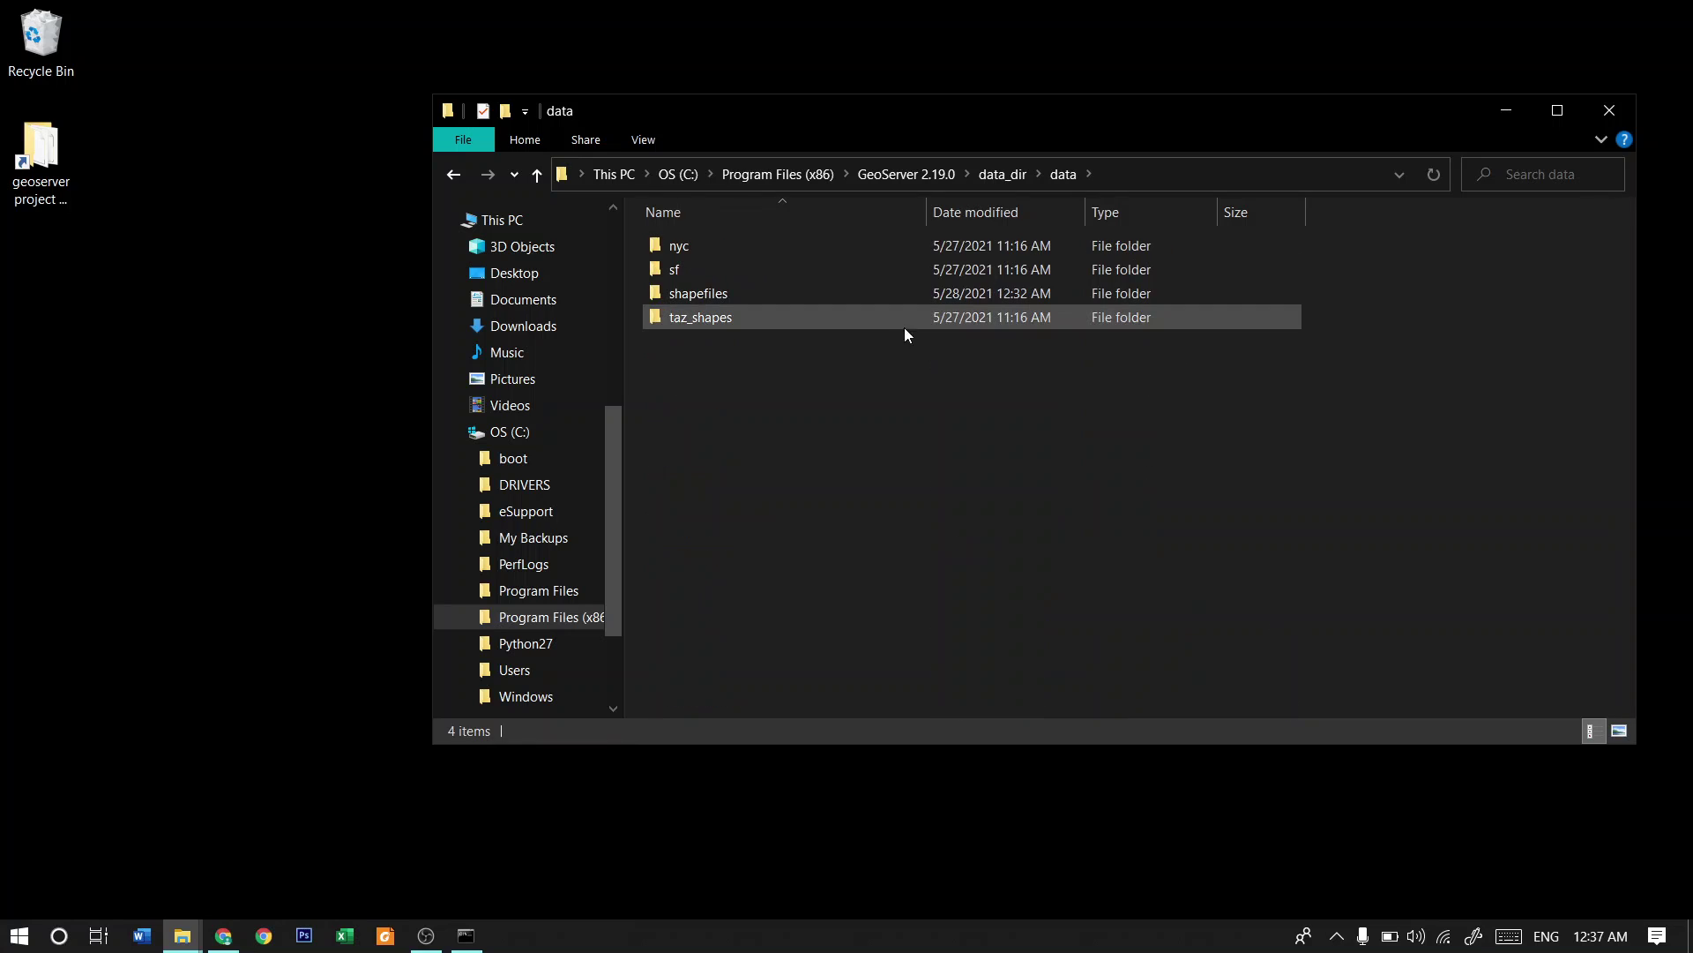
double_click(790, 294)
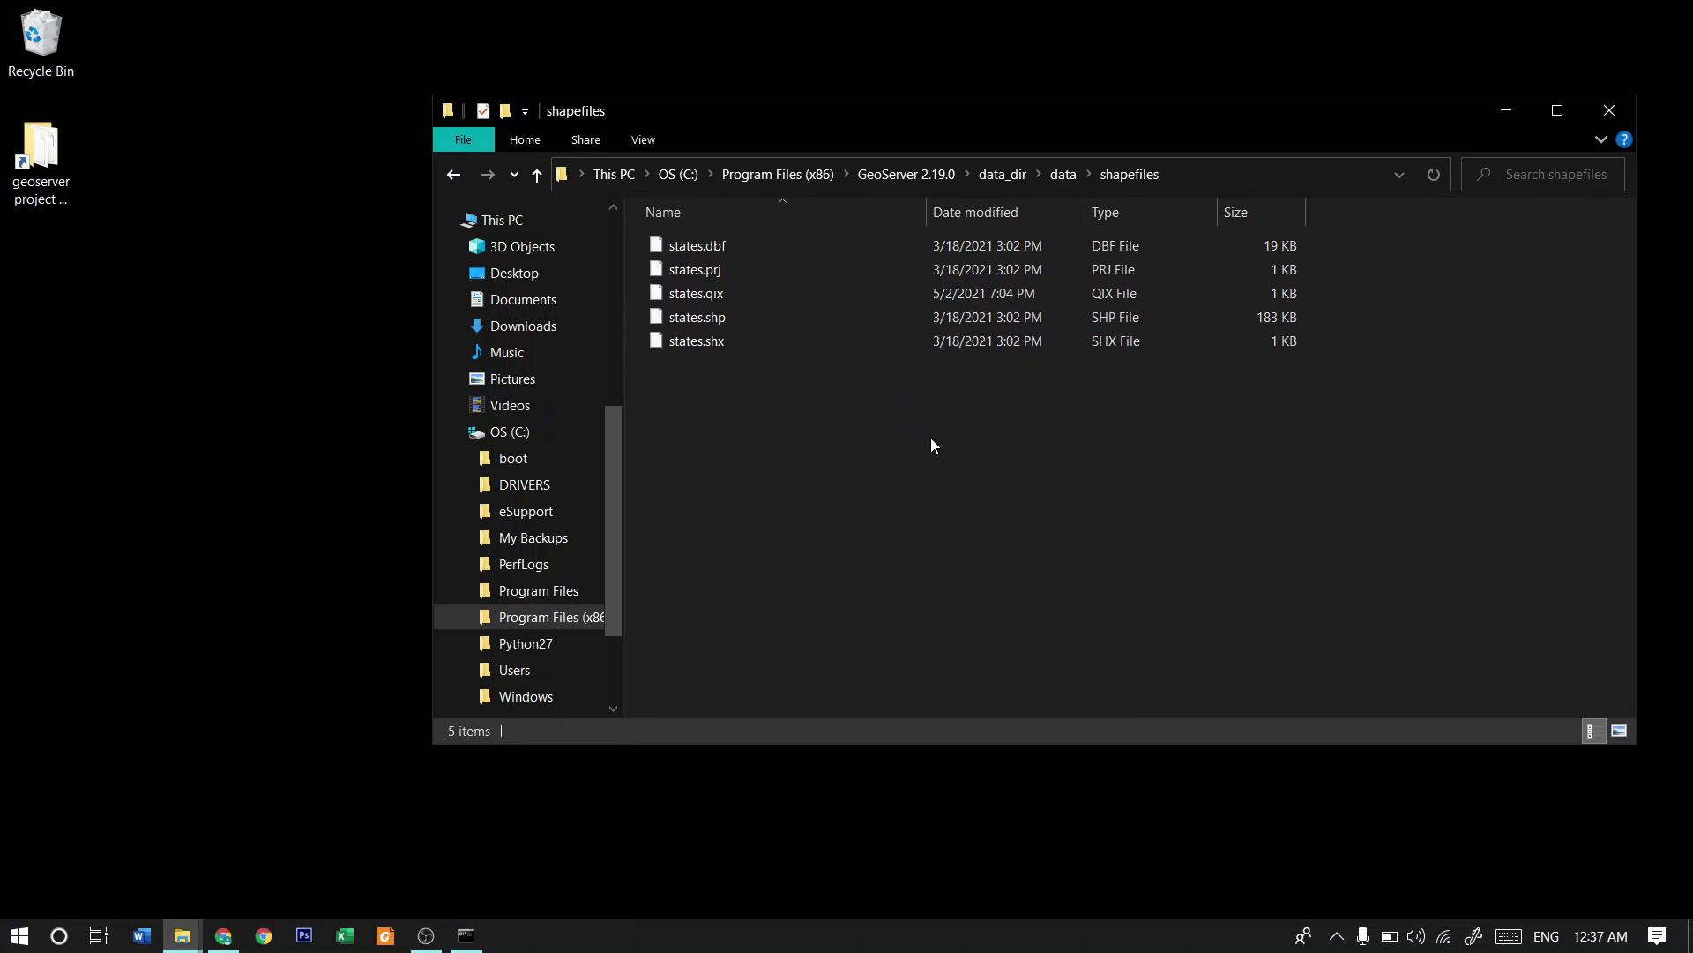
key(ctrl+v)
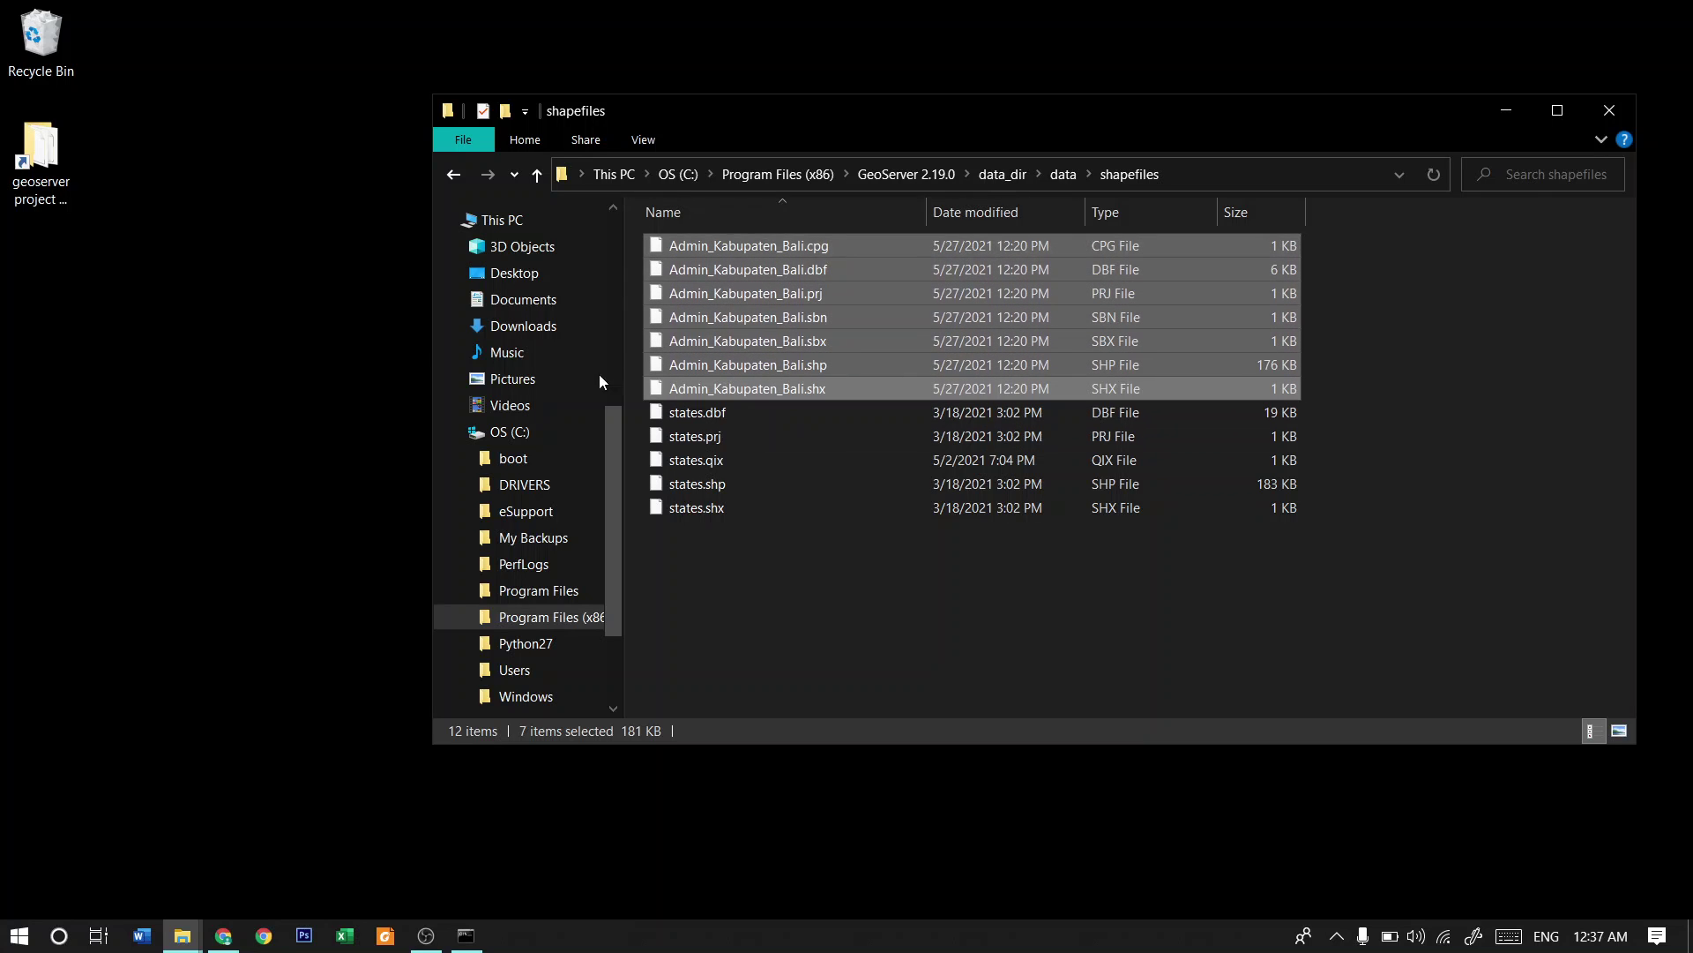
click(223, 935)
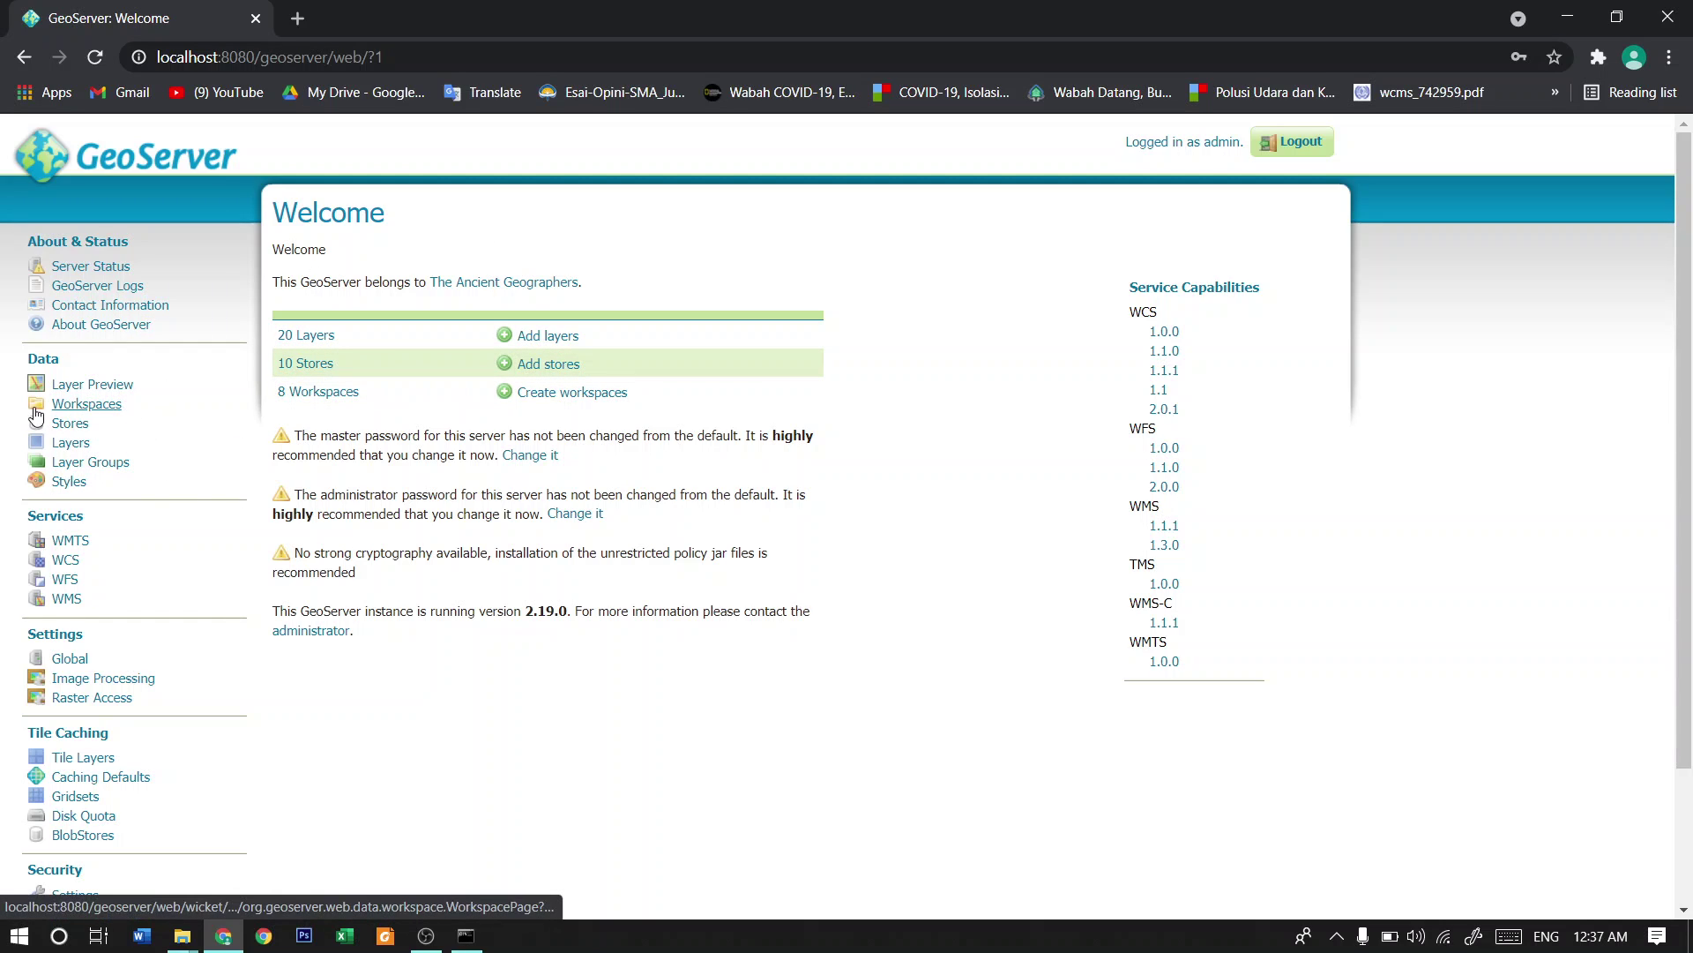
click(80, 411)
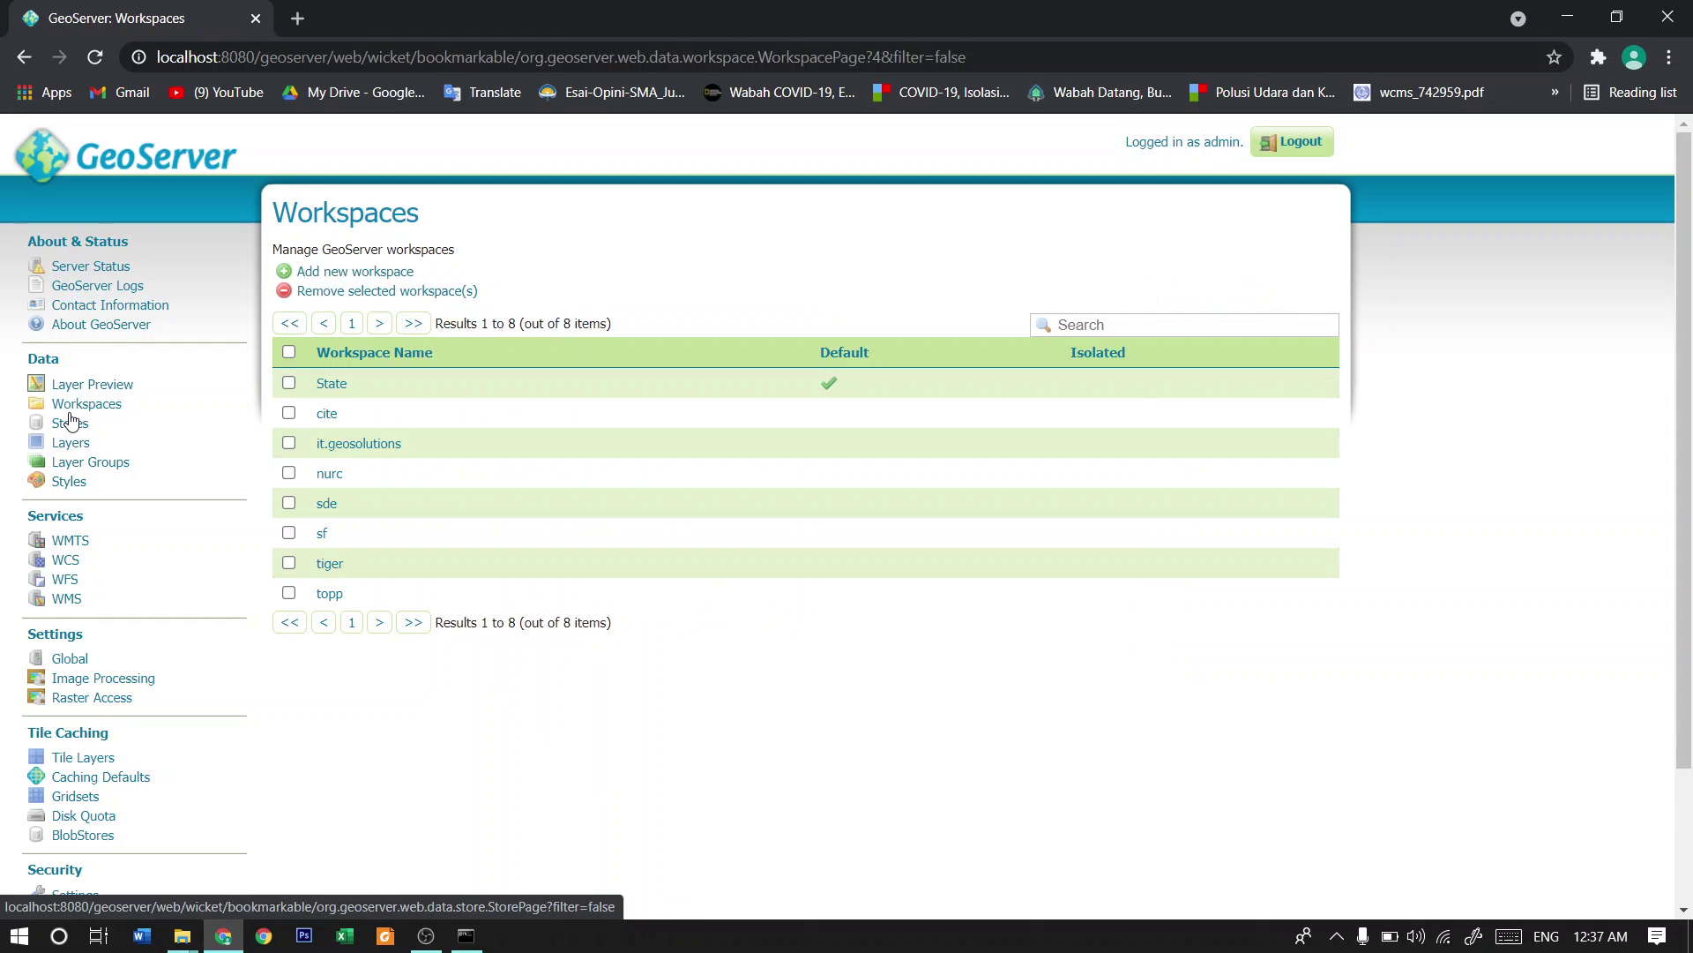
click(375, 274)
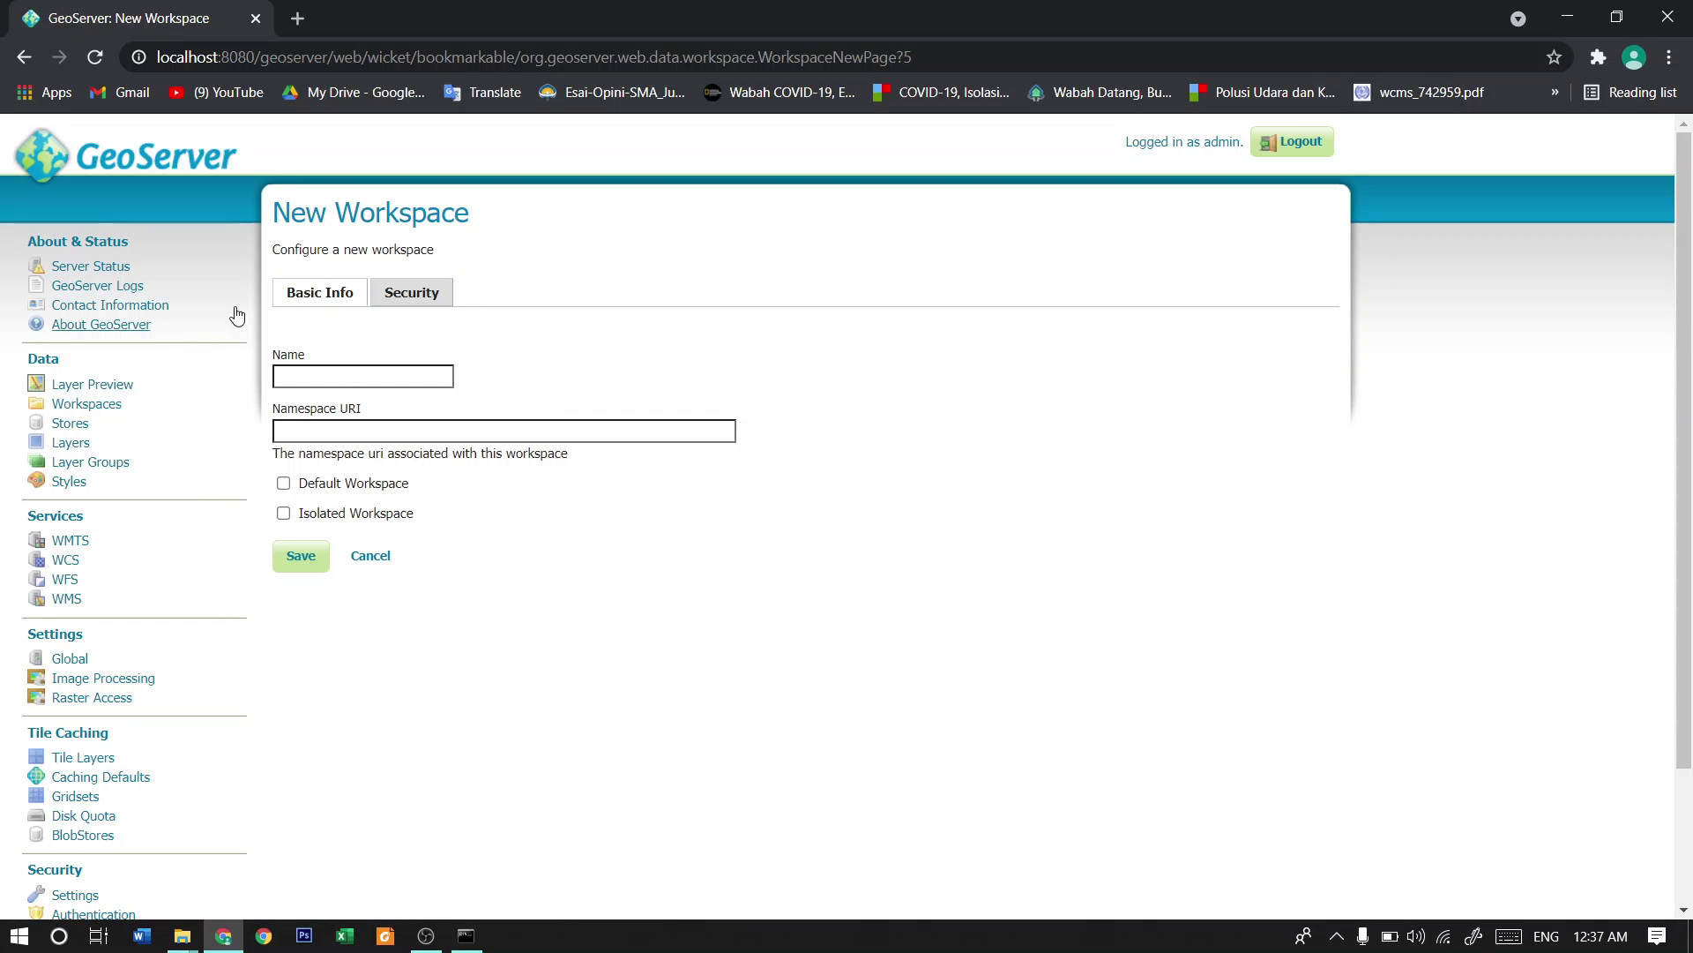
click(412, 379)
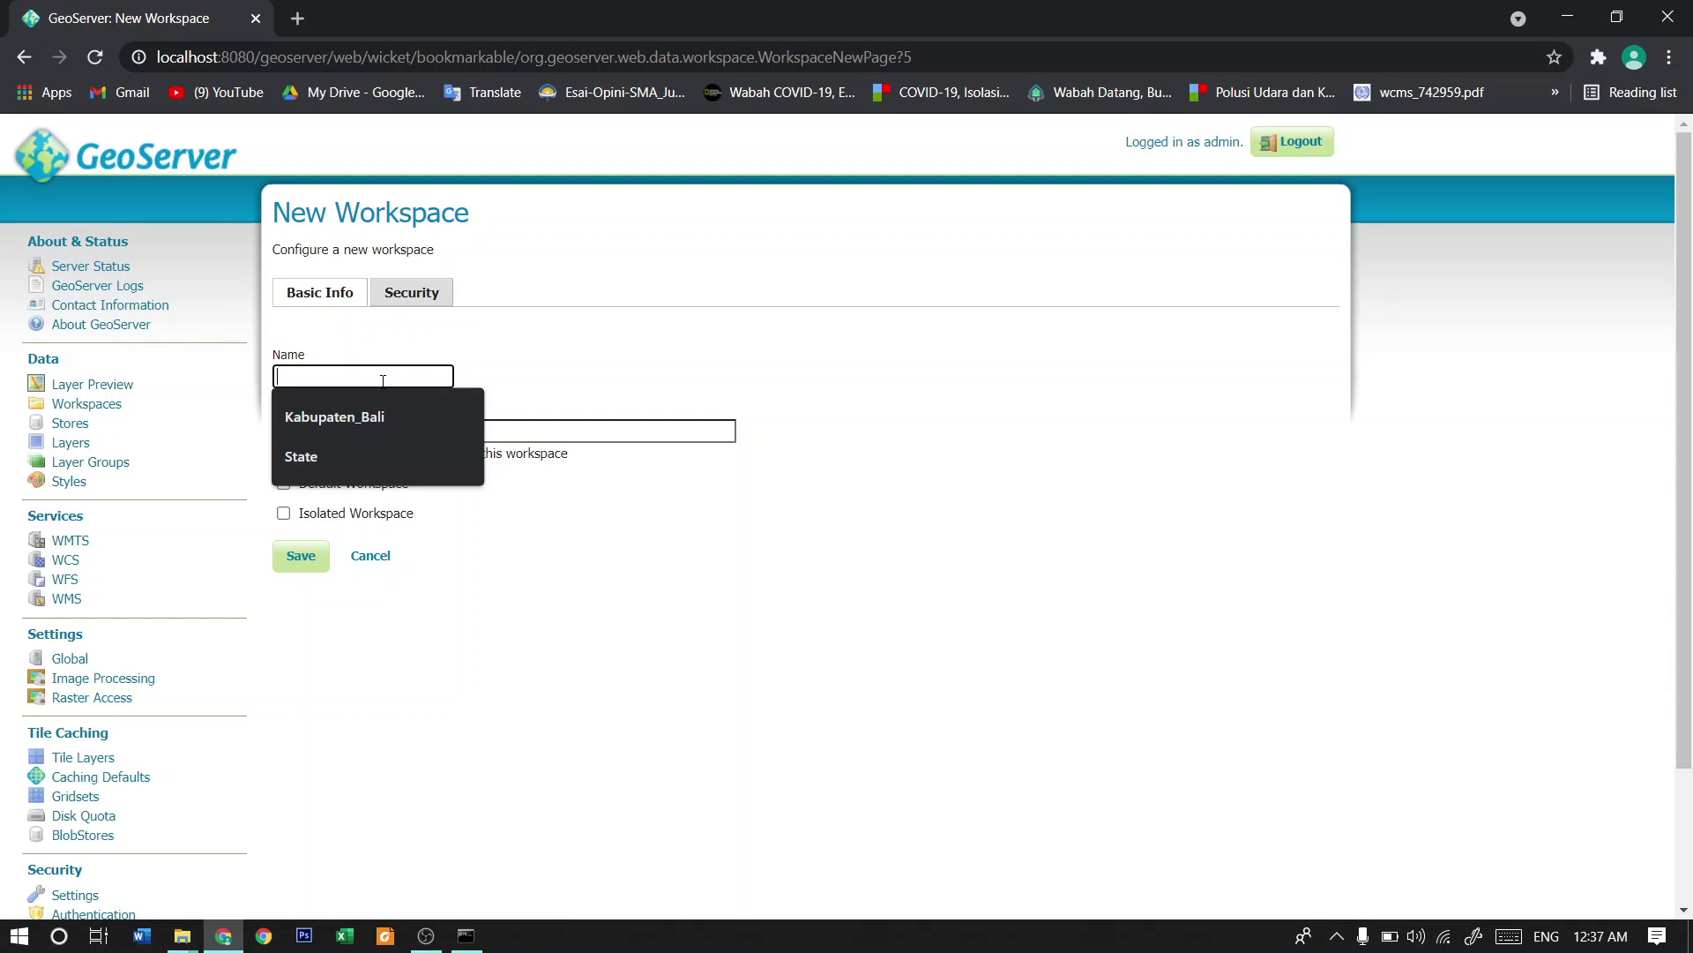
click(602, 355)
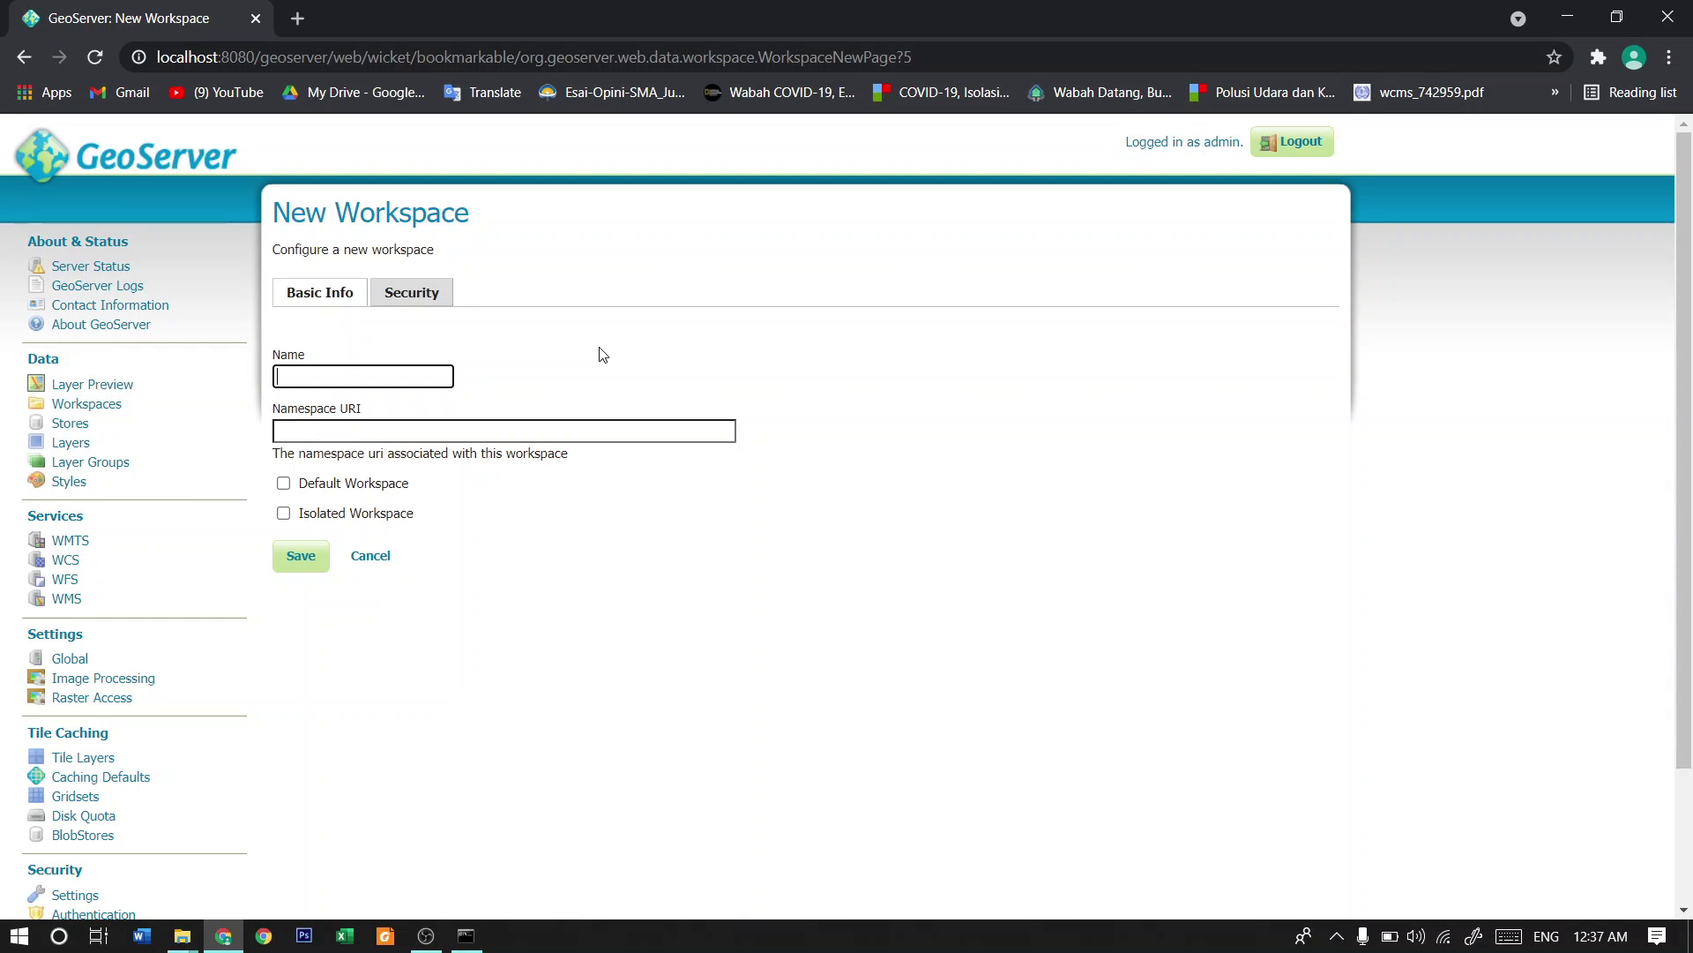
click(395, 373)
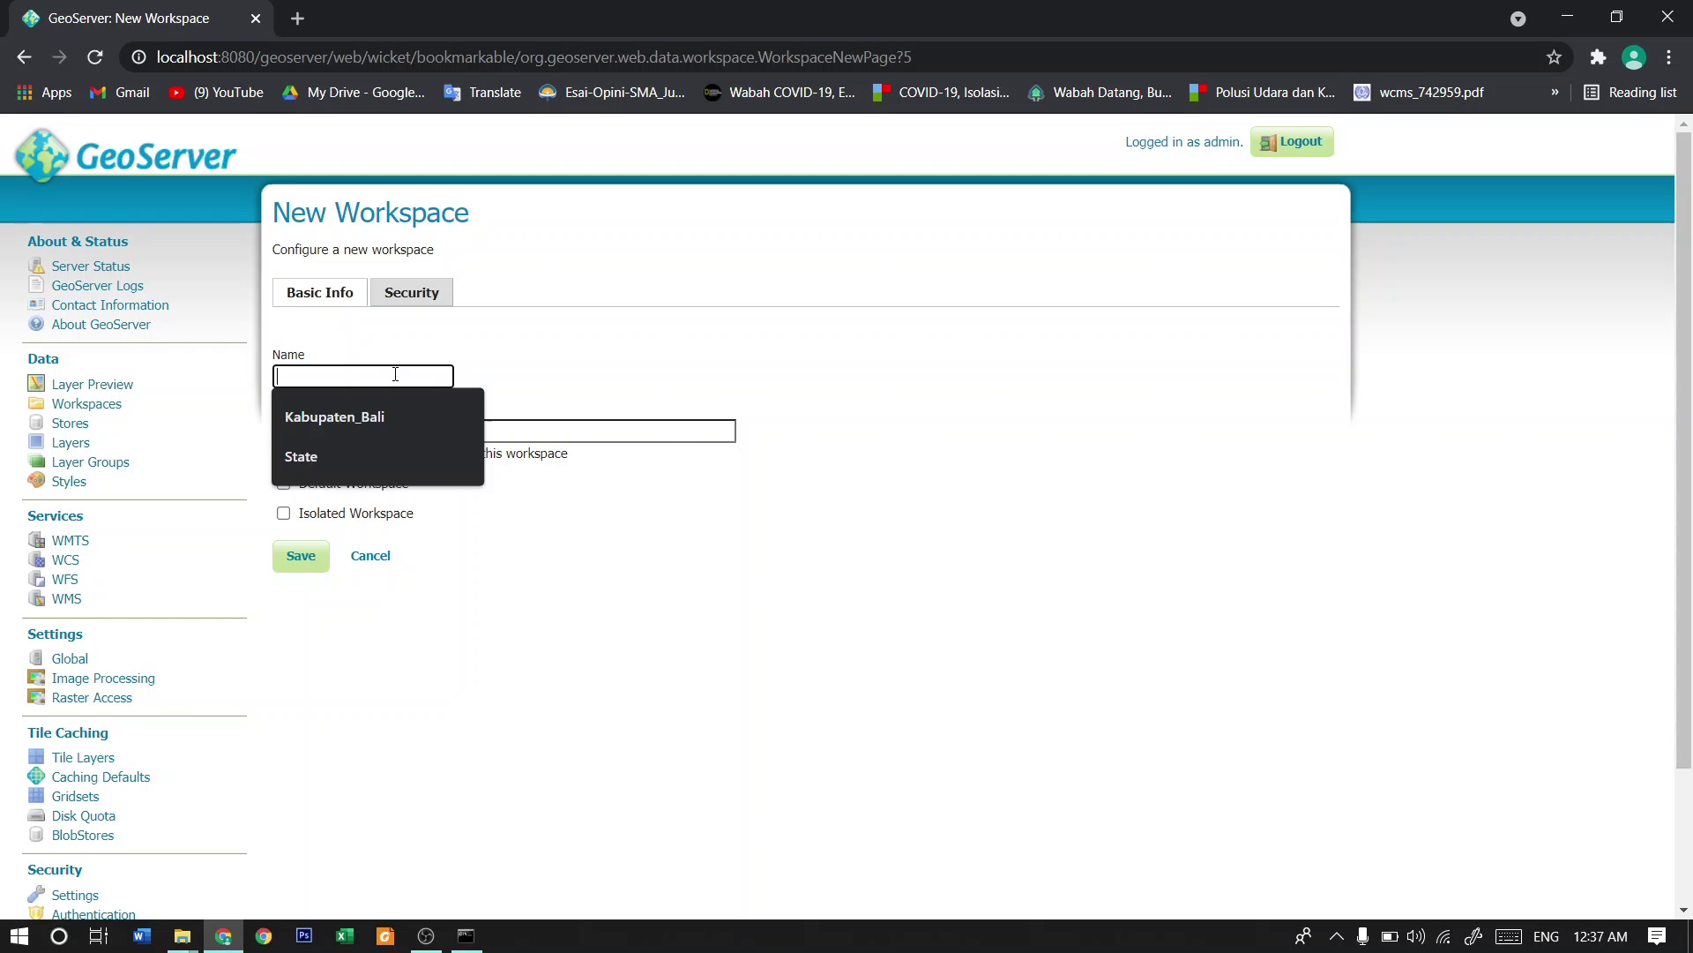
click(389, 409)
click(432, 430)
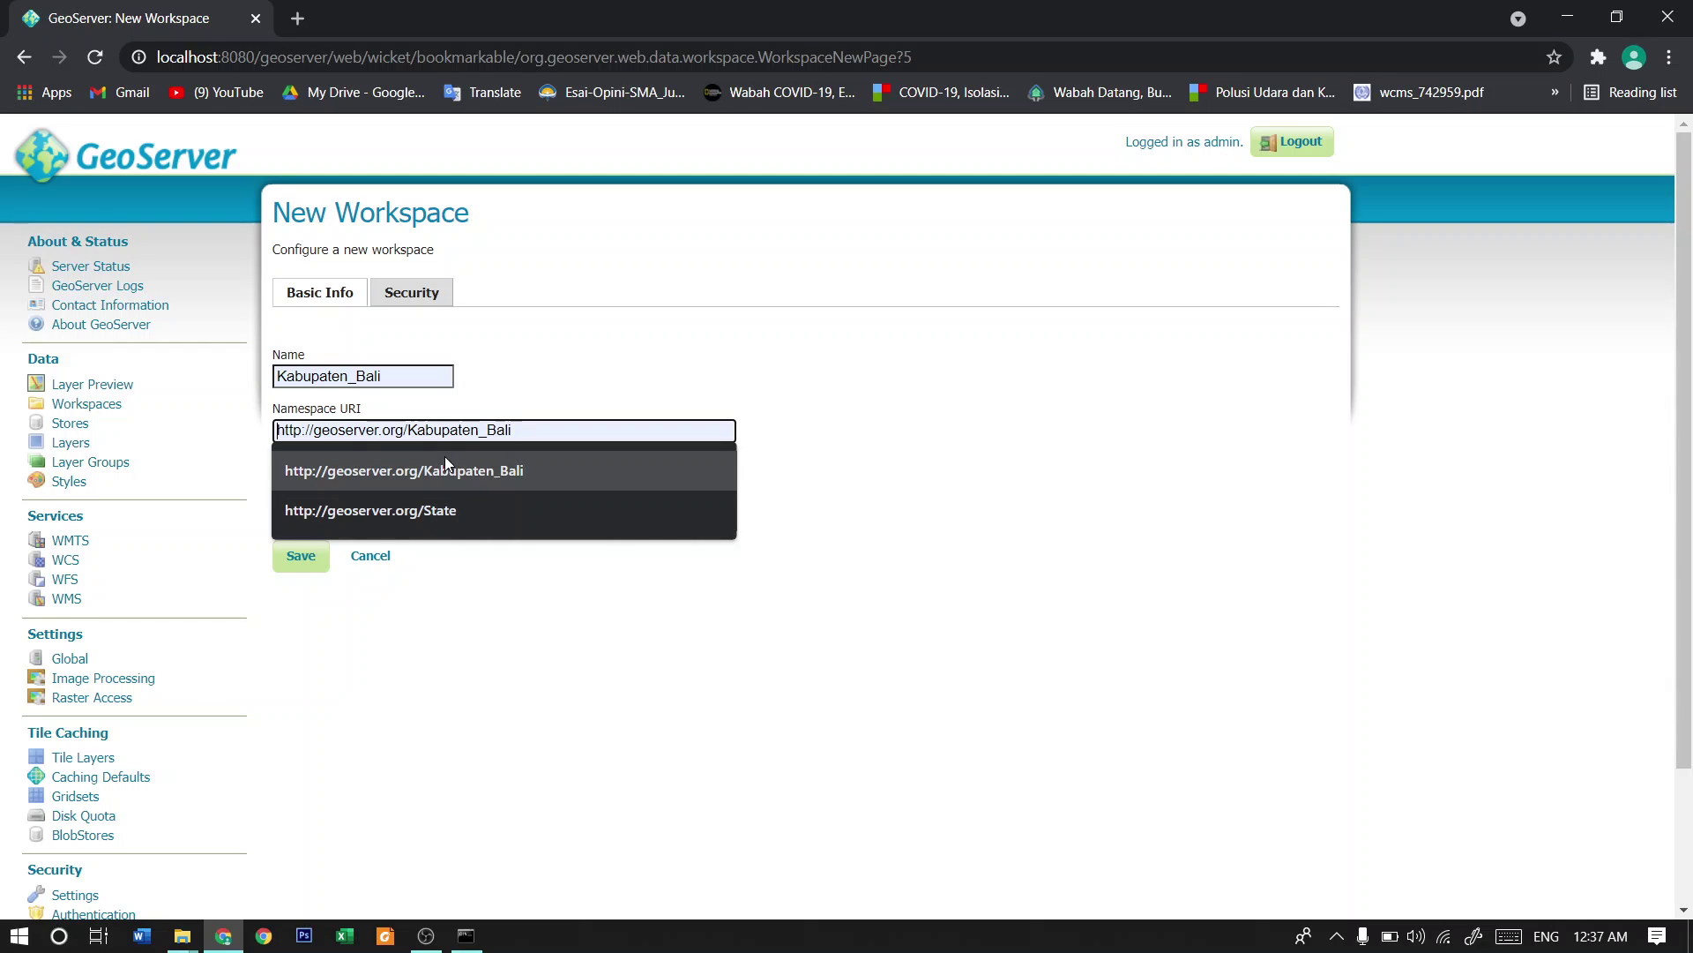
click(445, 459)
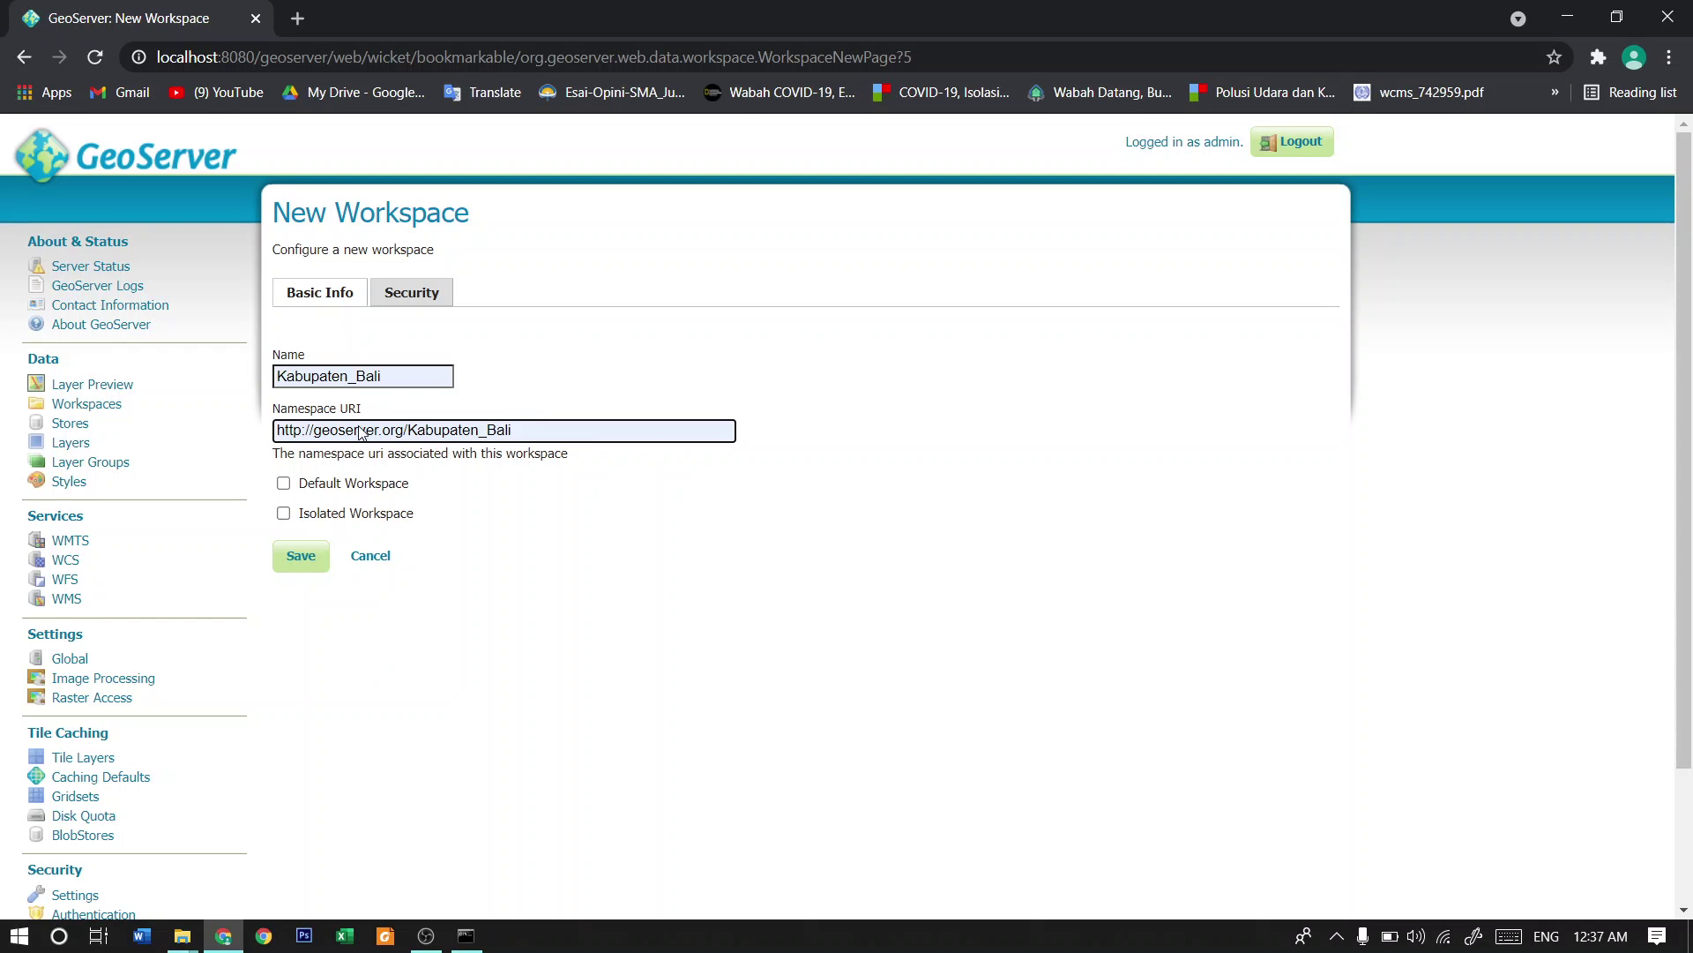
click(303, 566)
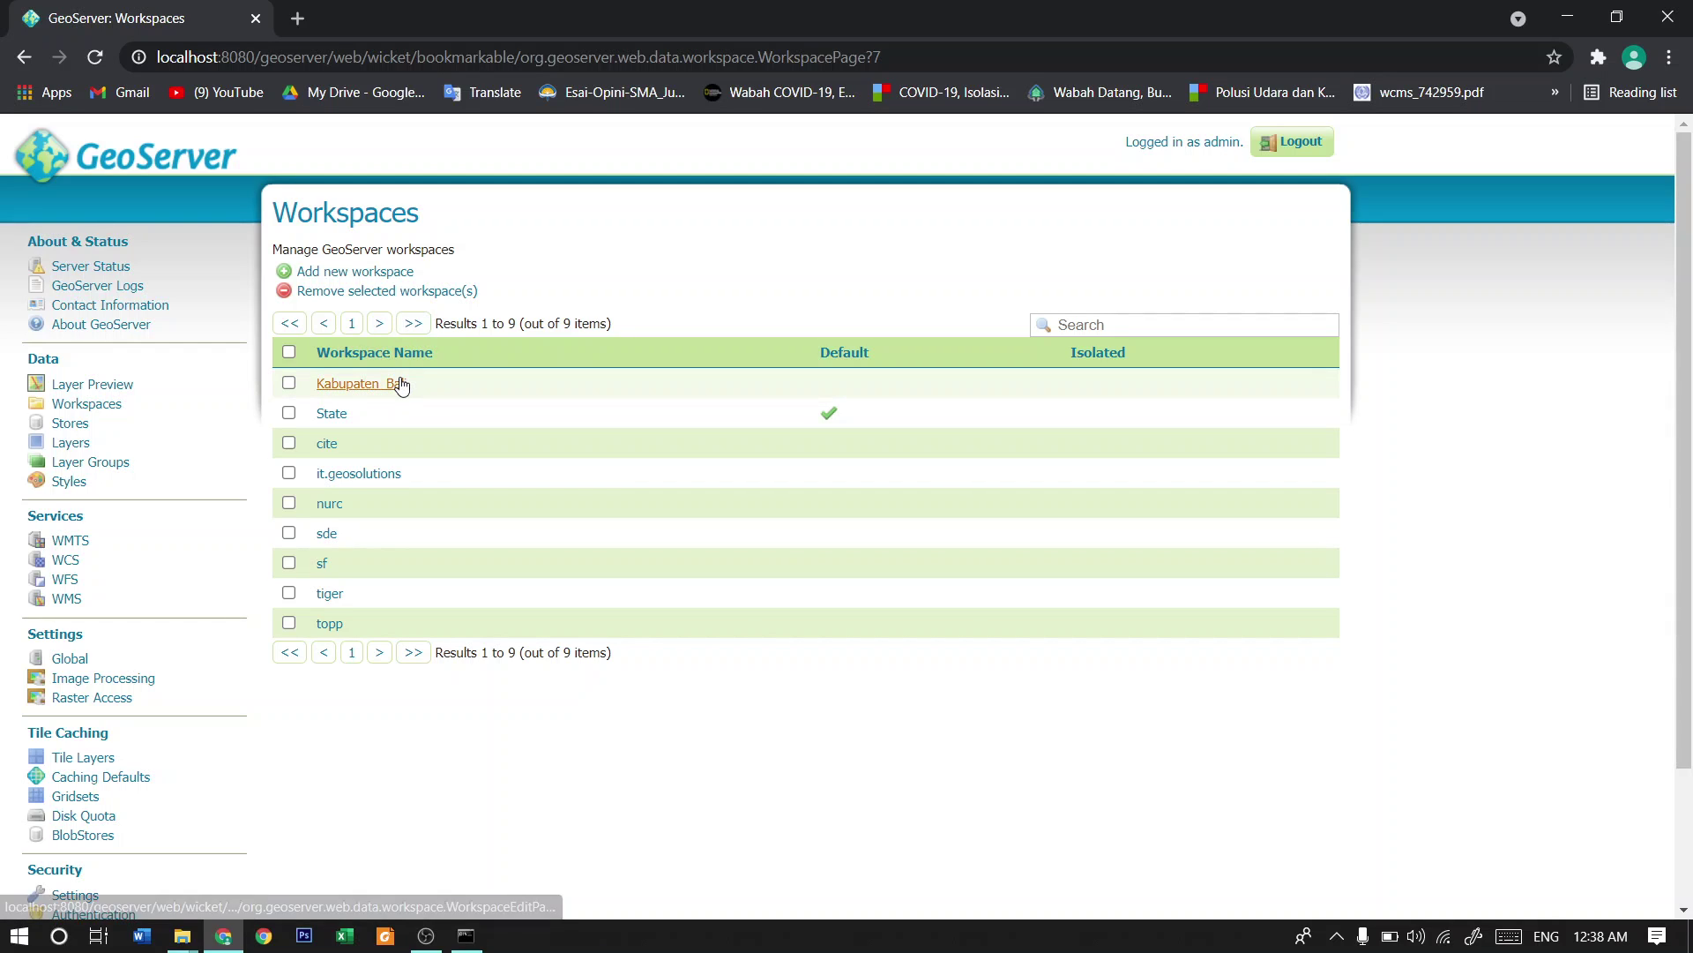
Tick WMTS, WCS, WFS and WMS in the Kabupaten_Bali workspace settings and save
click(401, 384)
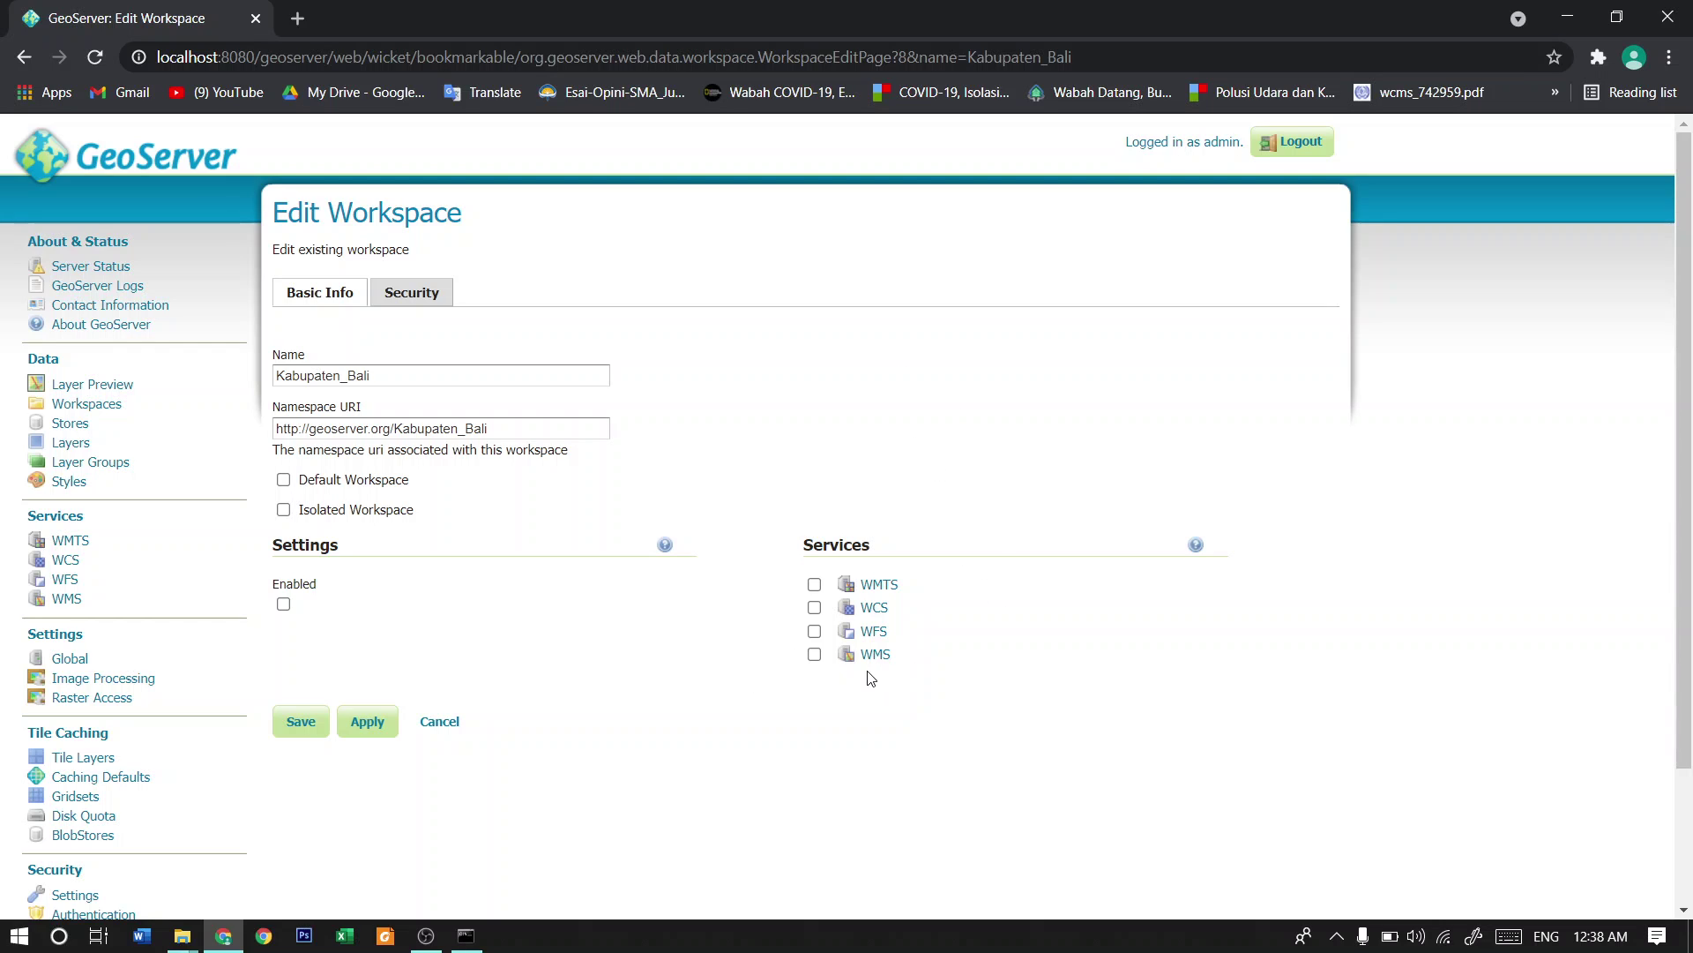
click(815, 584)
click(814, 608)
click(814, 631)
click(814, 654)
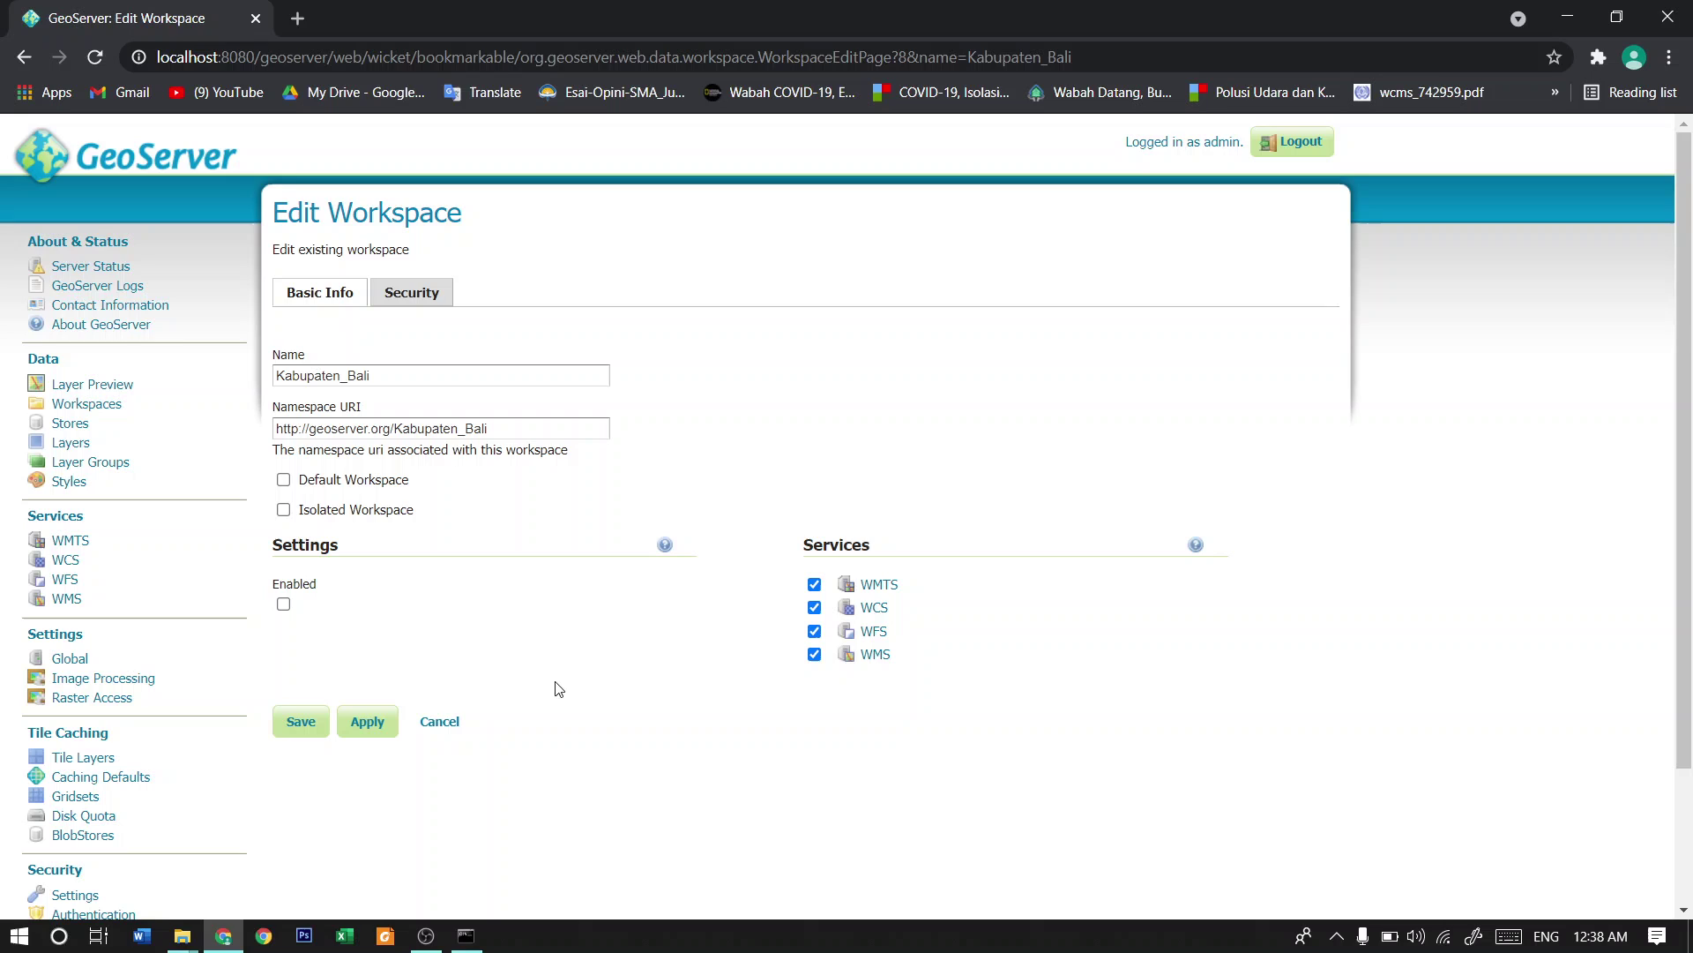
click(296, 723)
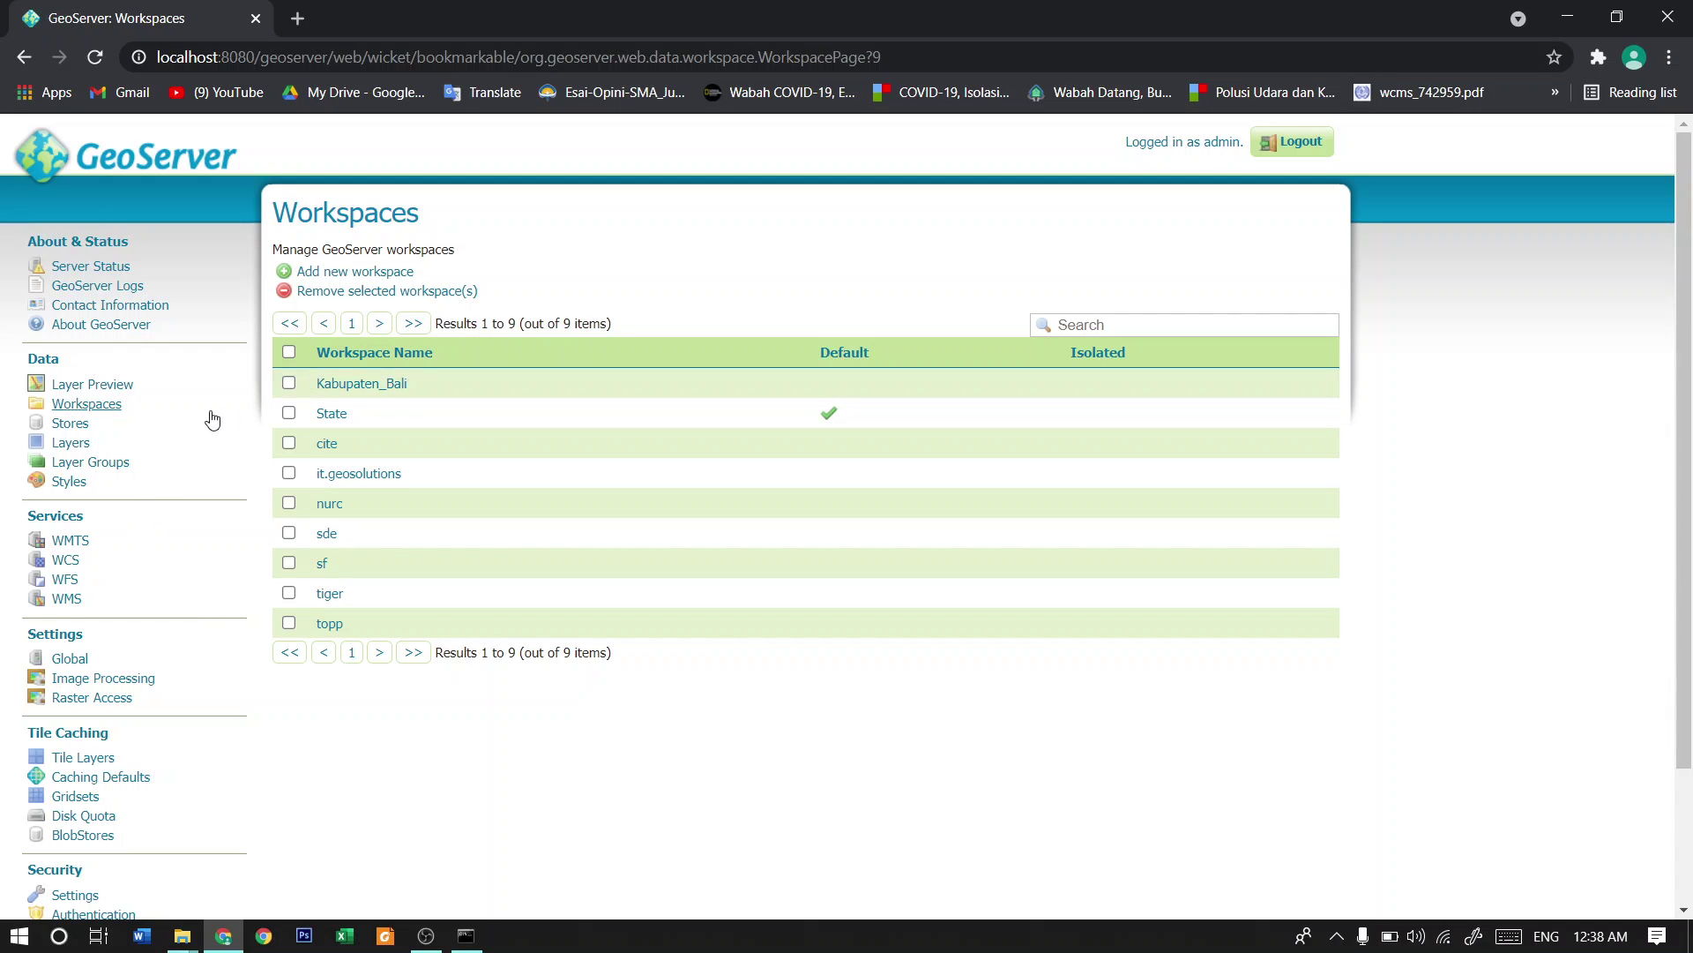
Start a Shapefile store in workspace Kabupaten_Bali with data source name Kabupaten_Bali_store
click(83, 429)
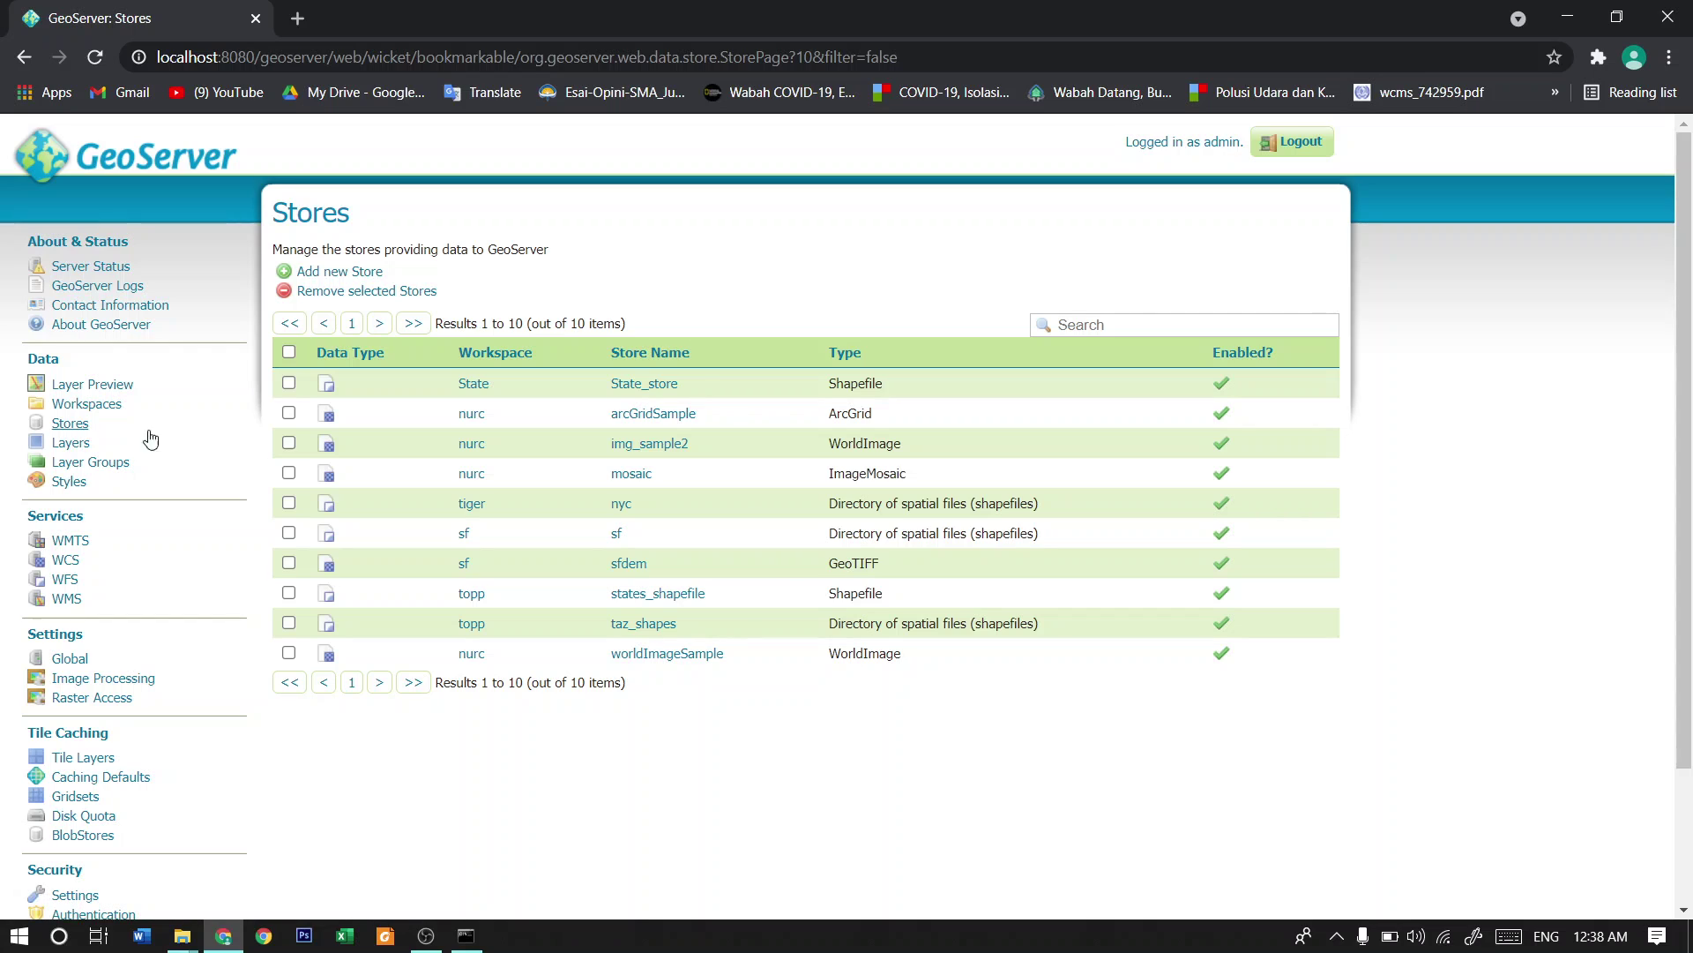
click(367, 272)
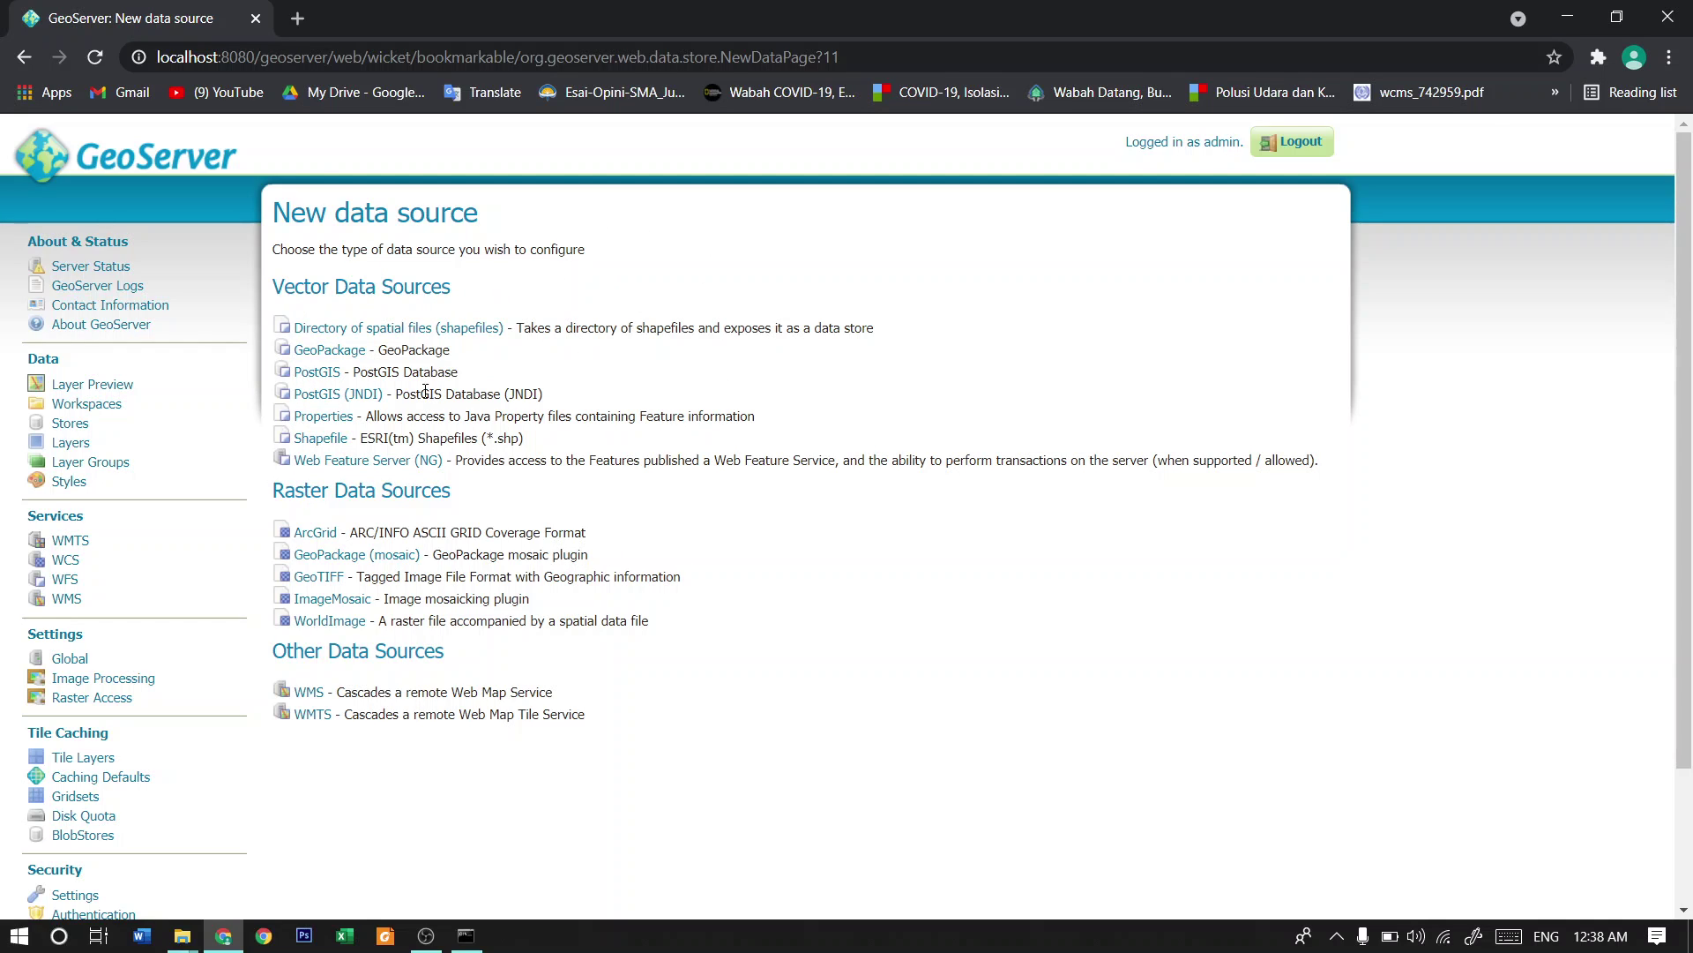
click(320, 439)
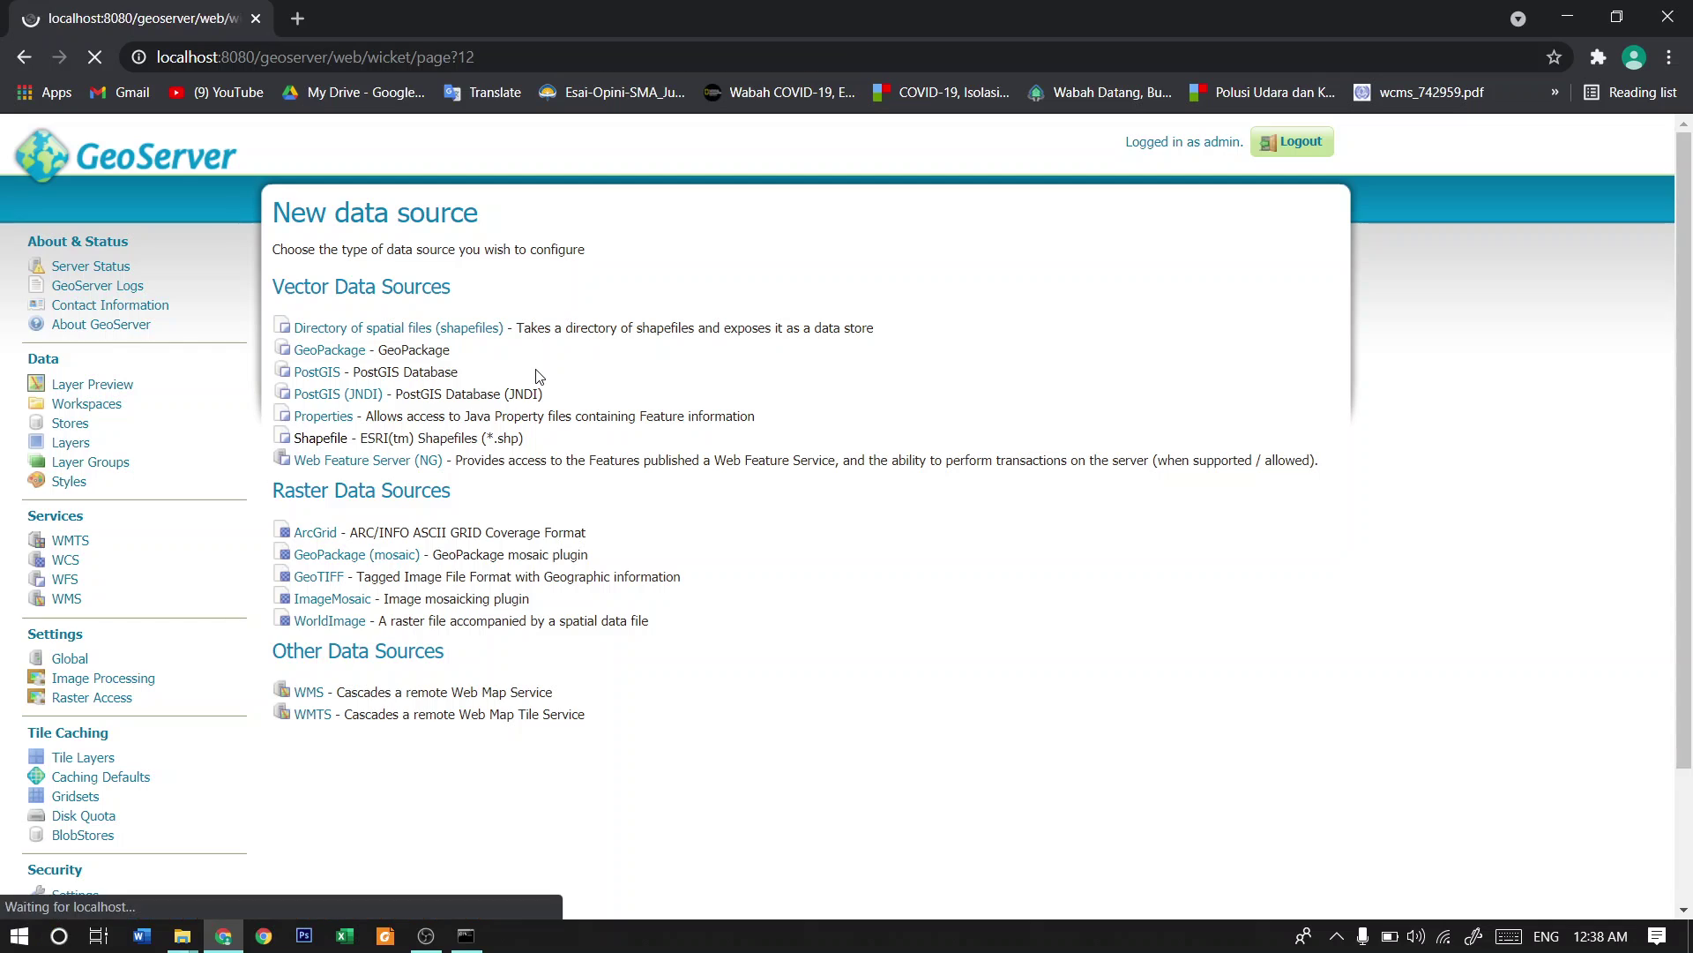
click(392, 387)
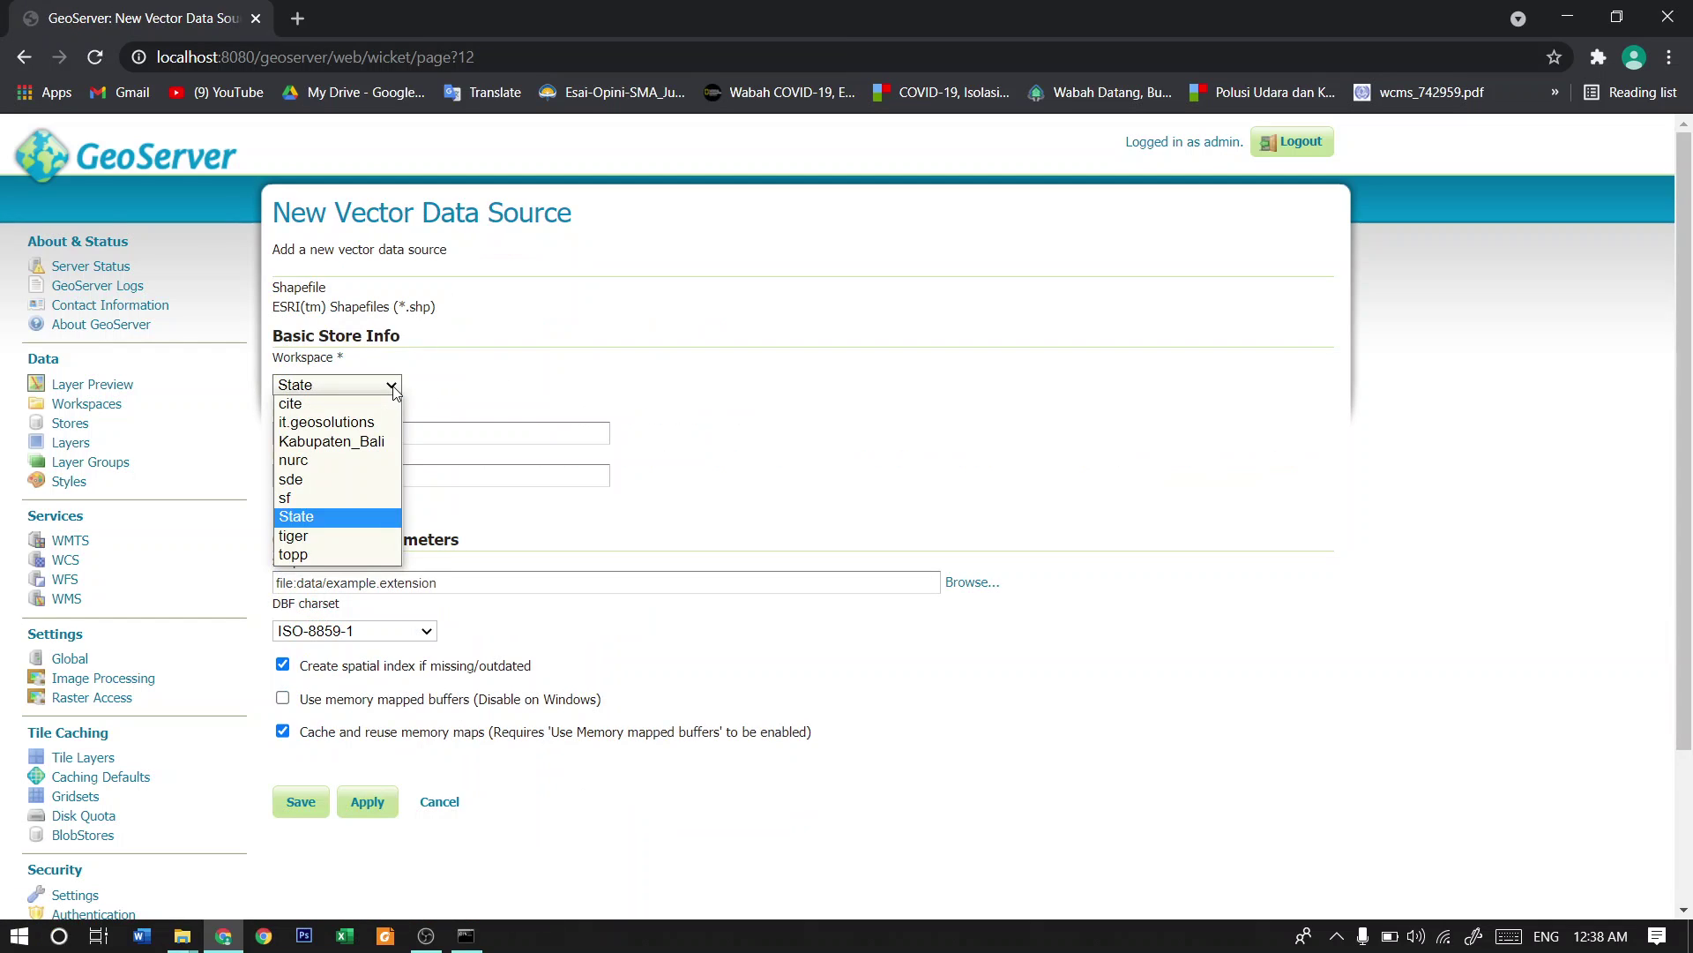
click(376, 443)
click(427, 430)
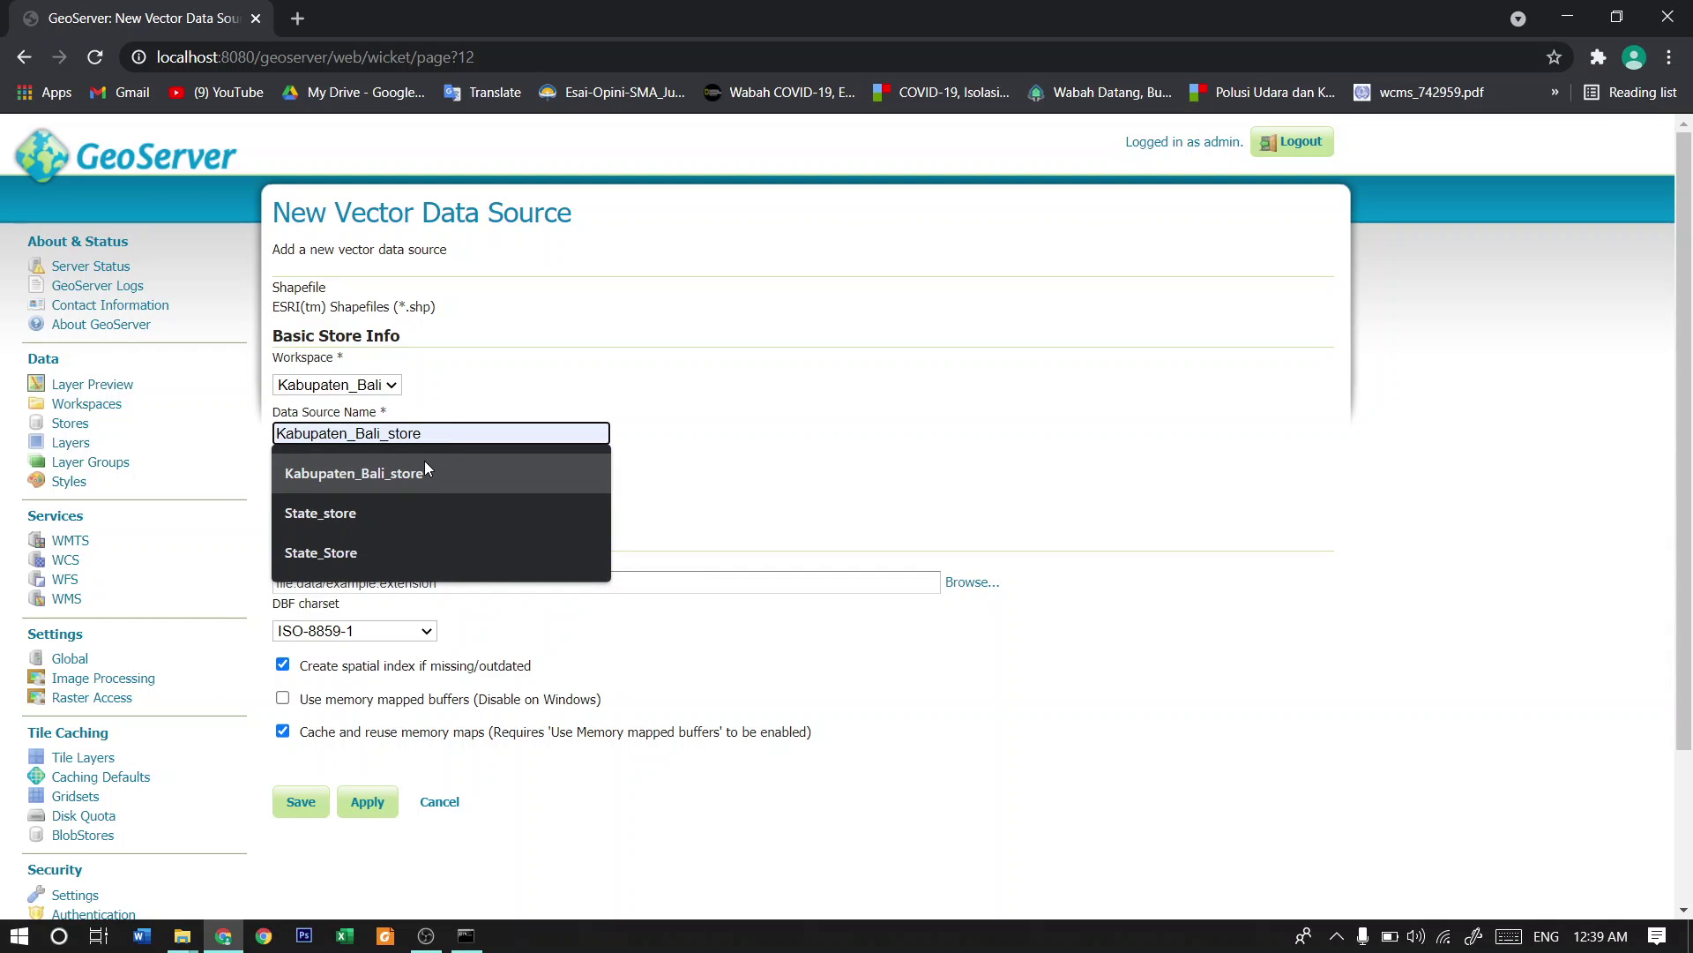
click(425, 473)
click(427, 475)
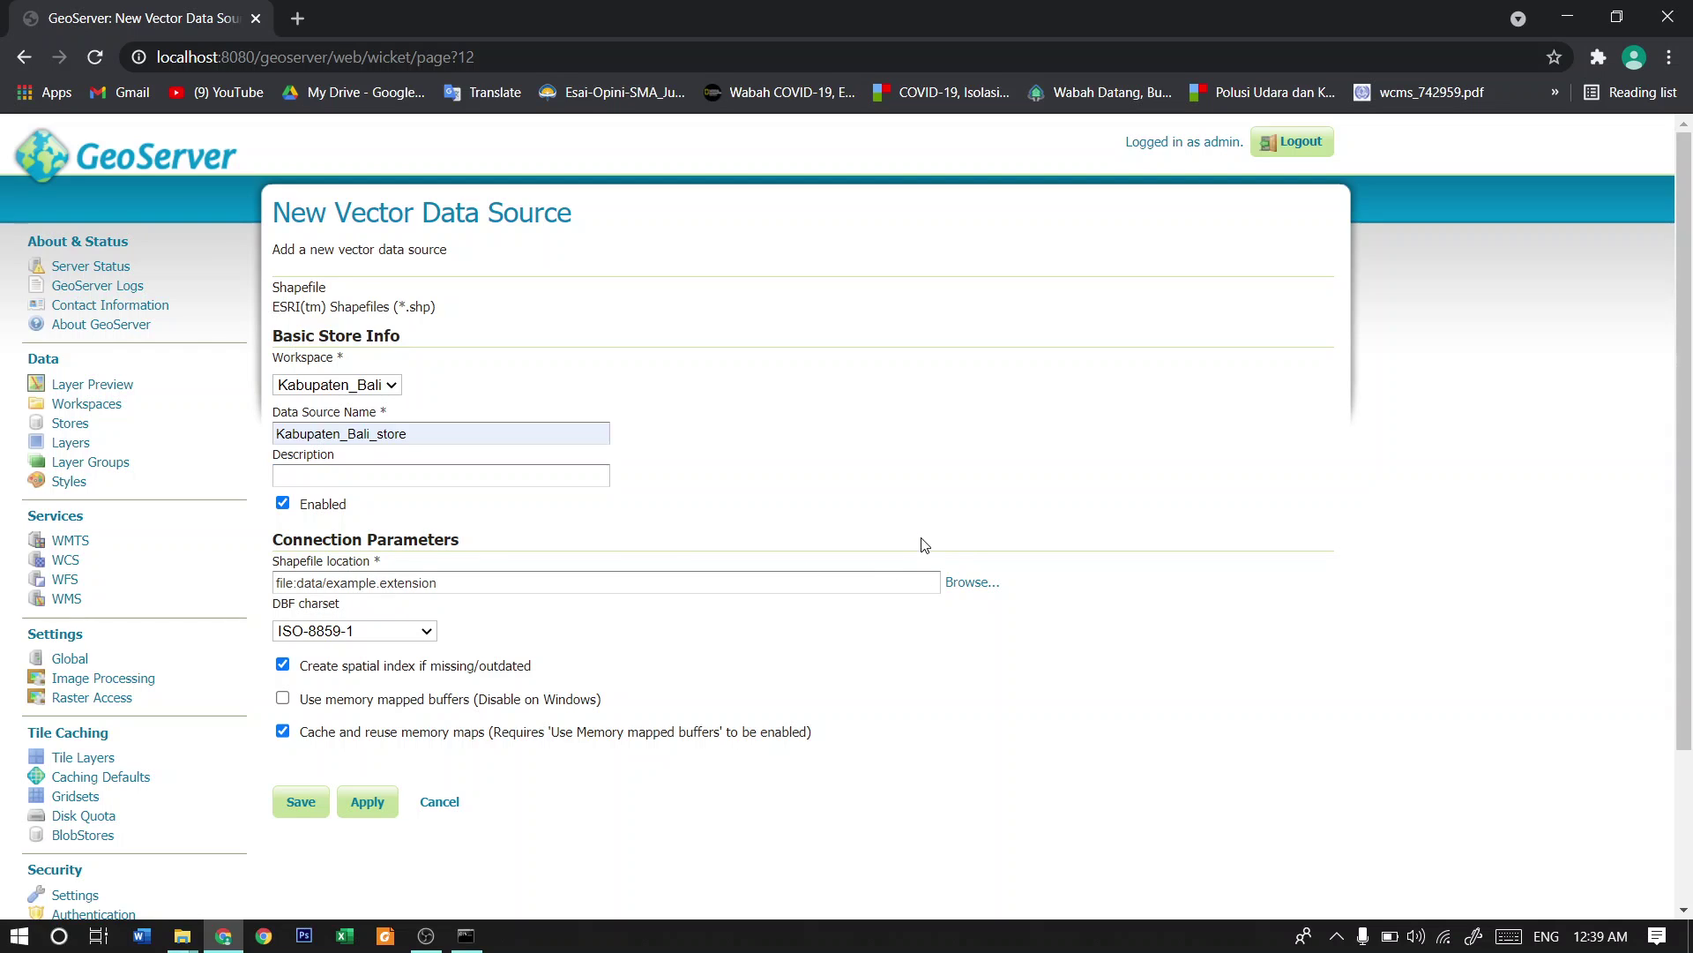
Point the store at data/shapefiles/Admin_Kabupaten_Bali.shp and save it
click(986, 582)
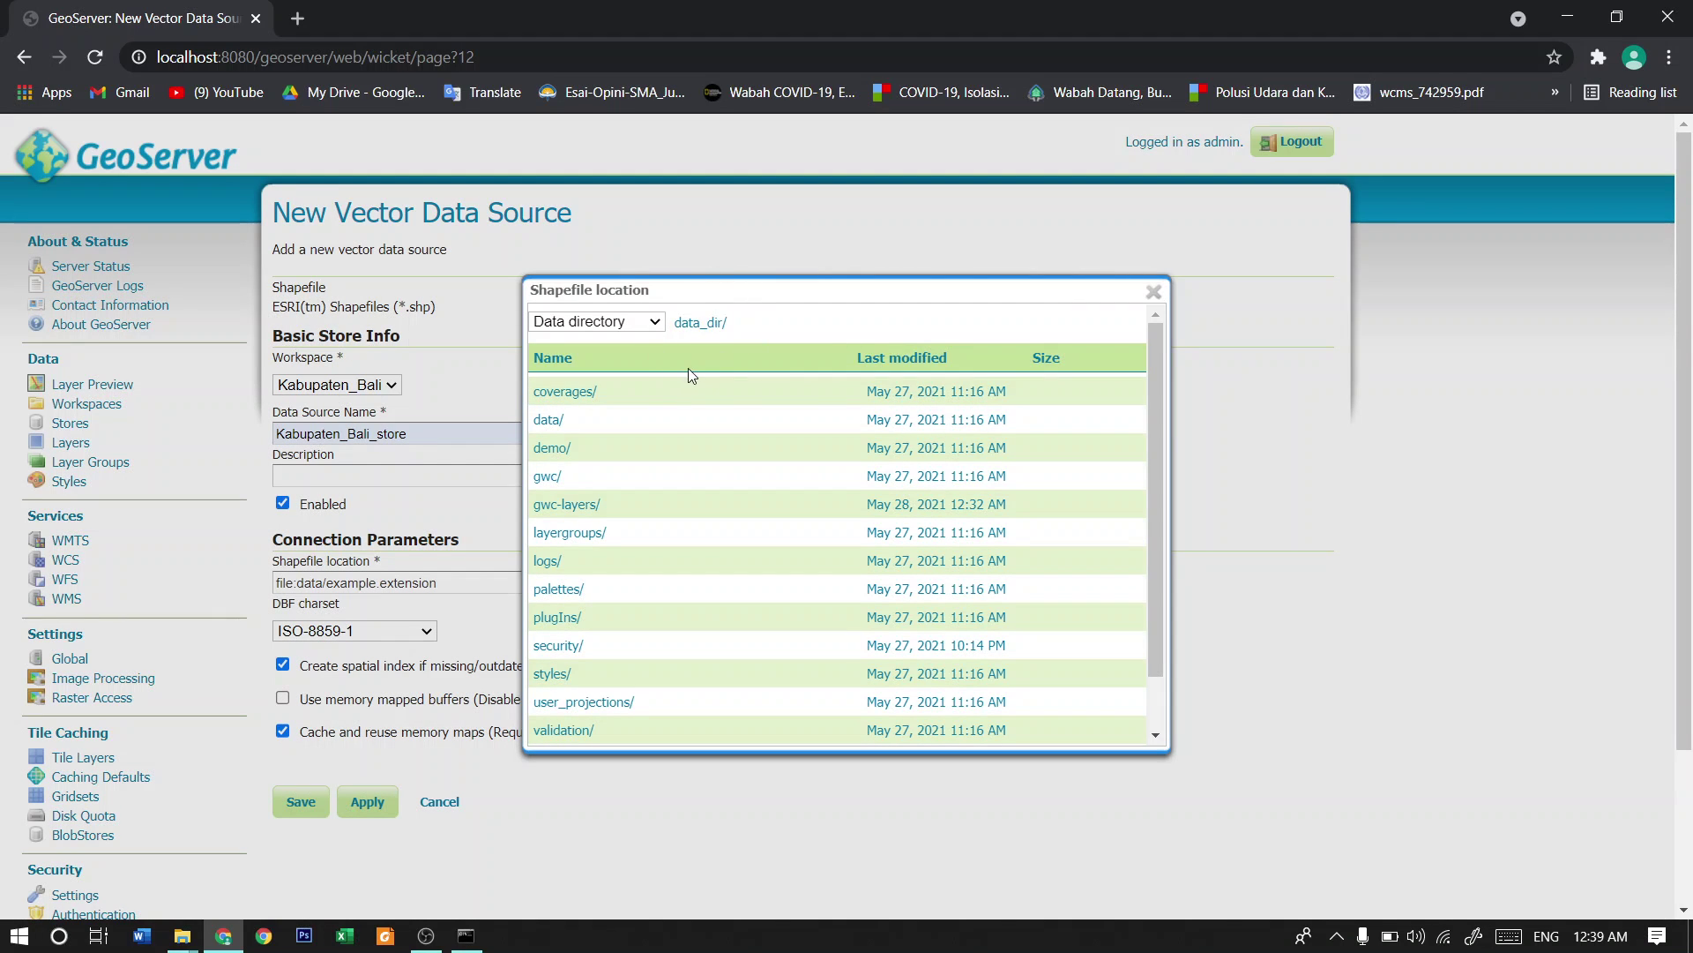
click(558, 429)
click(561, 448)
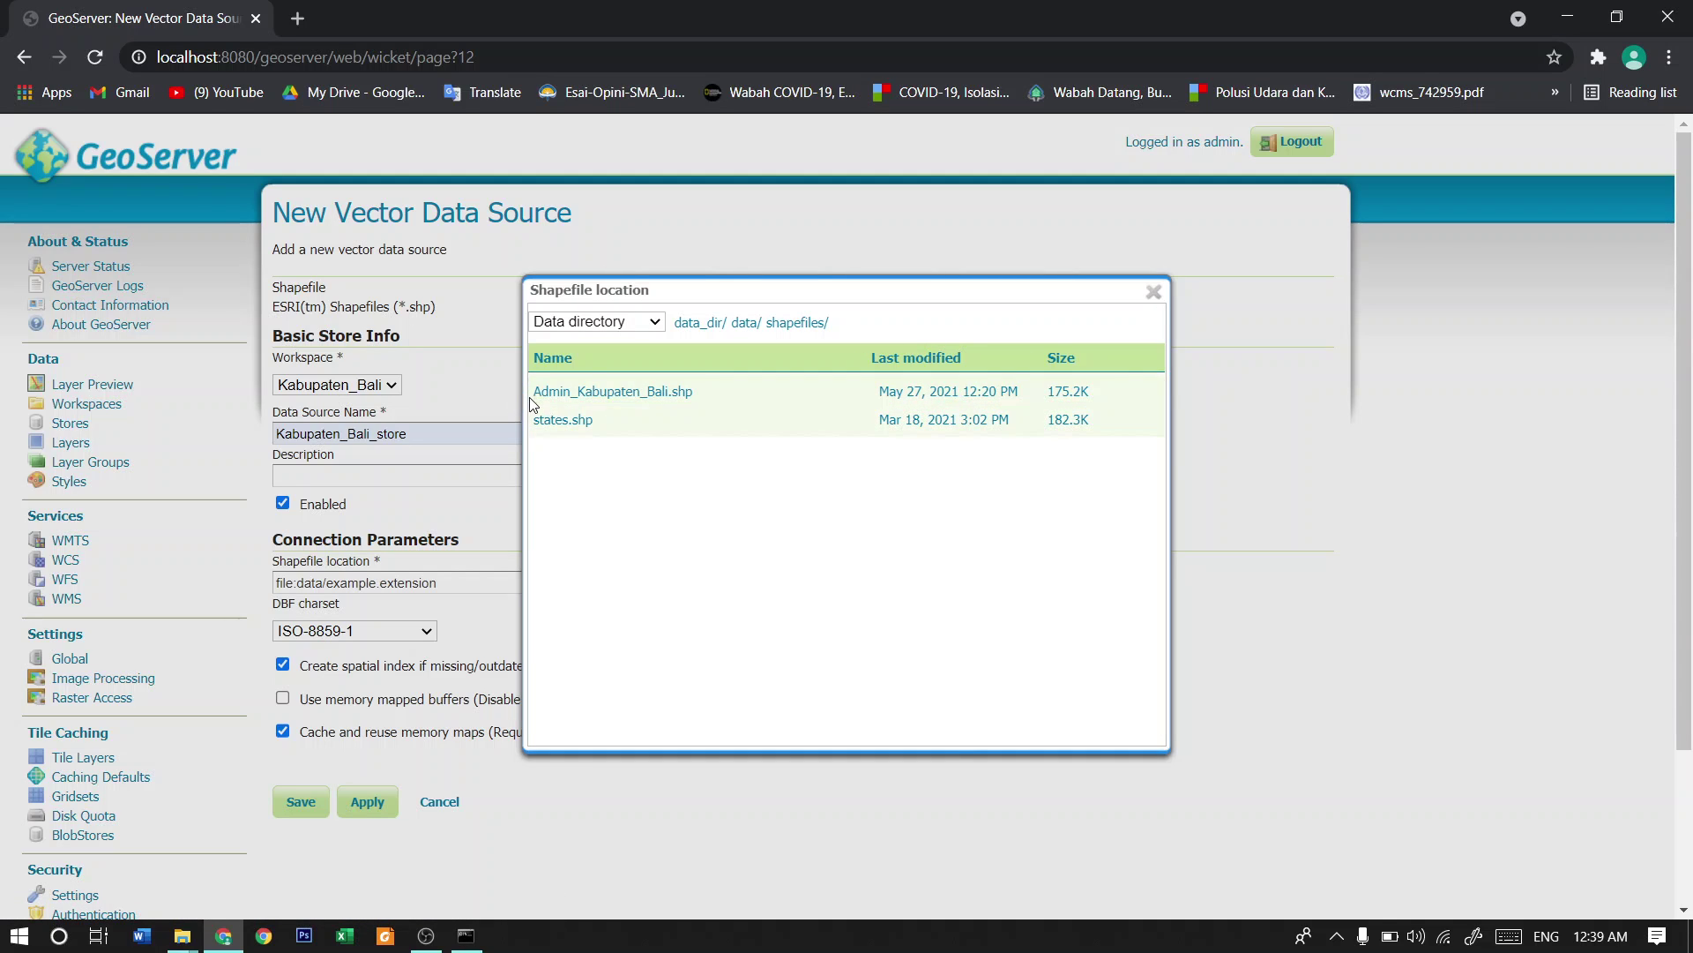
click(554, 395)
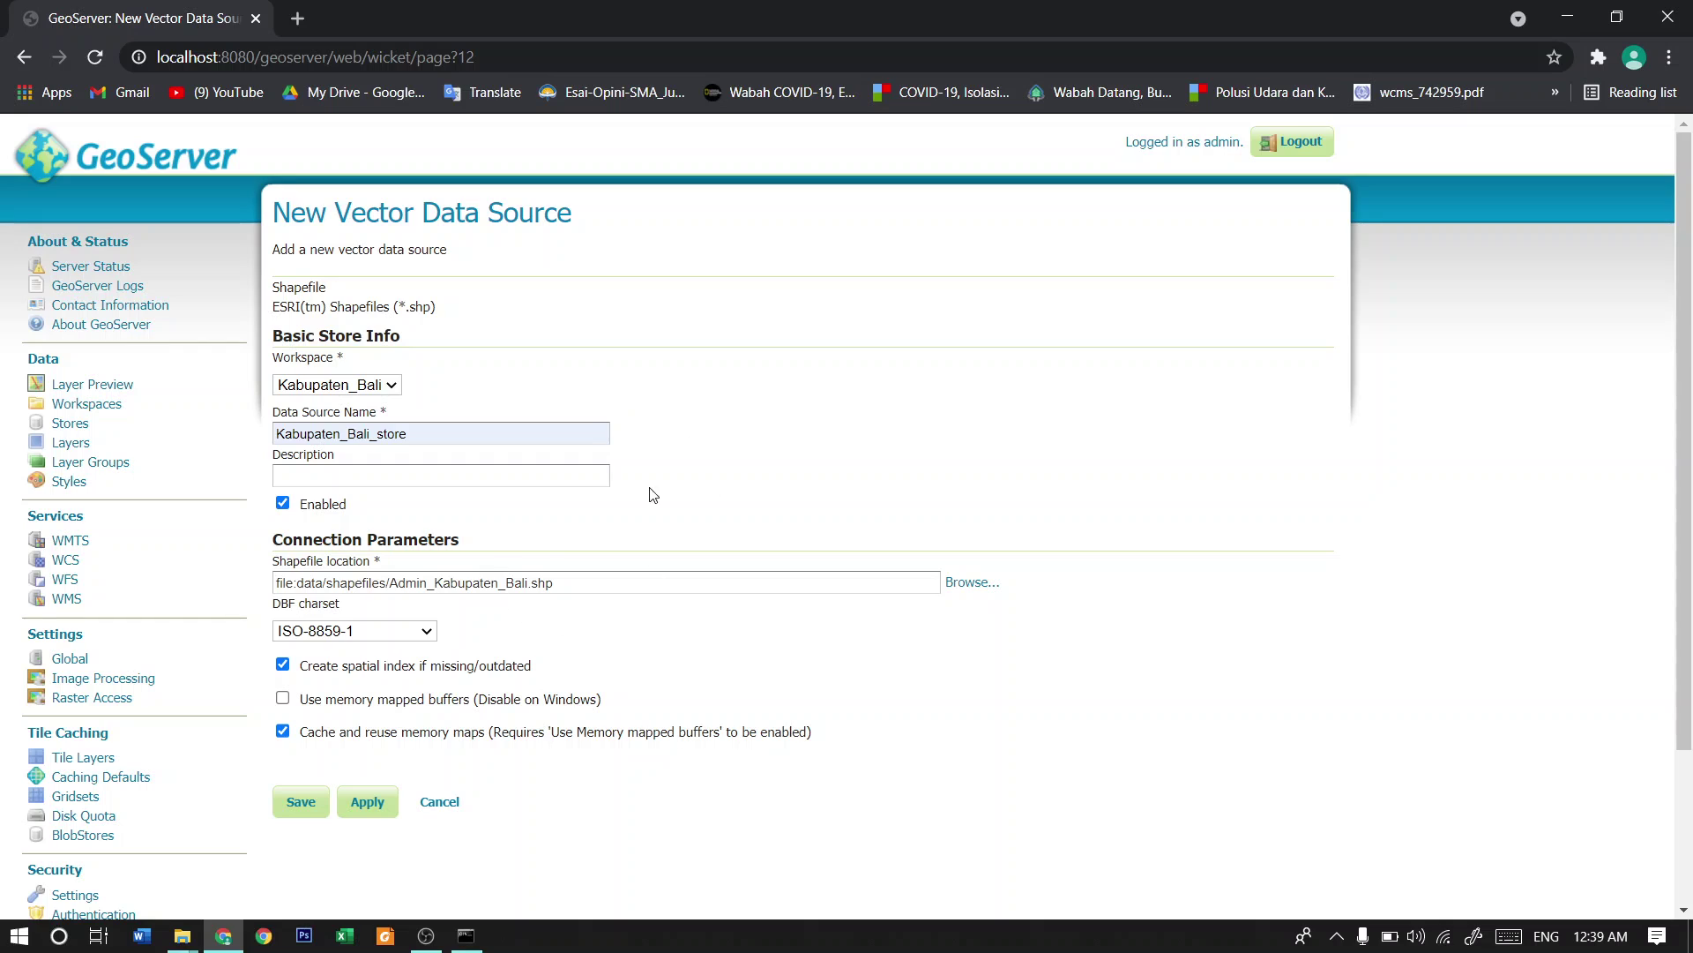
click(291, 804)
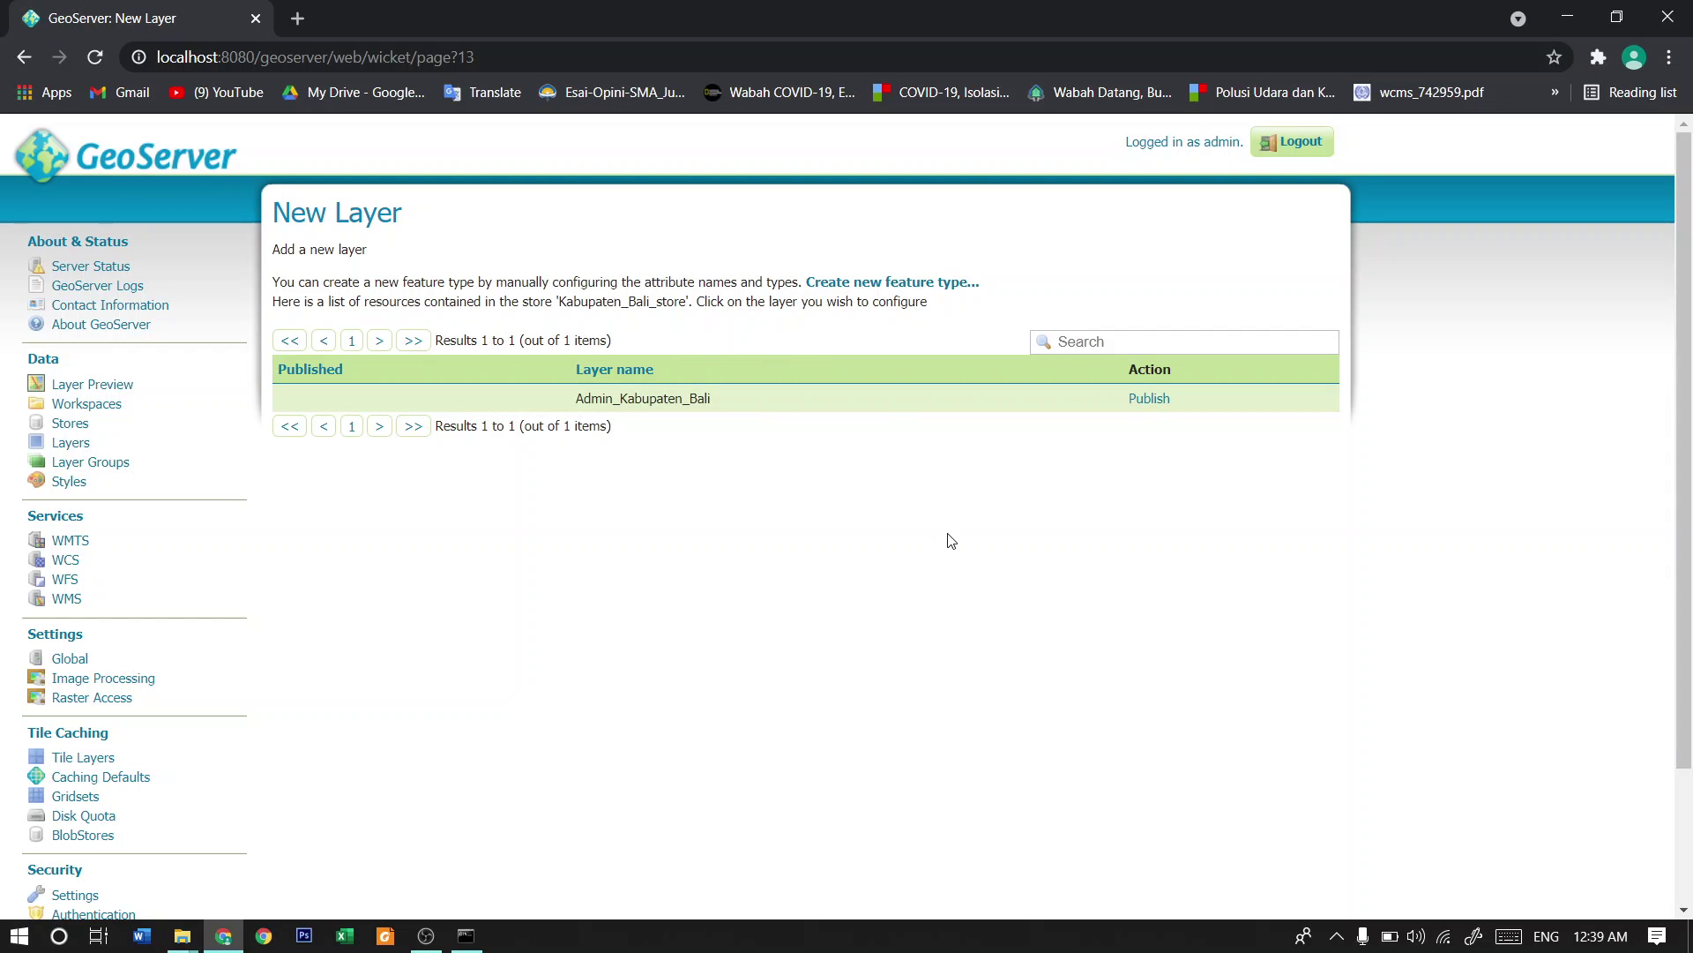
Publish Admin_Kabupaten_Bali, compute native and lat/lon bounding boxes from data, and save it
click(1150, 401)
scroll(532, 620, down, 11)
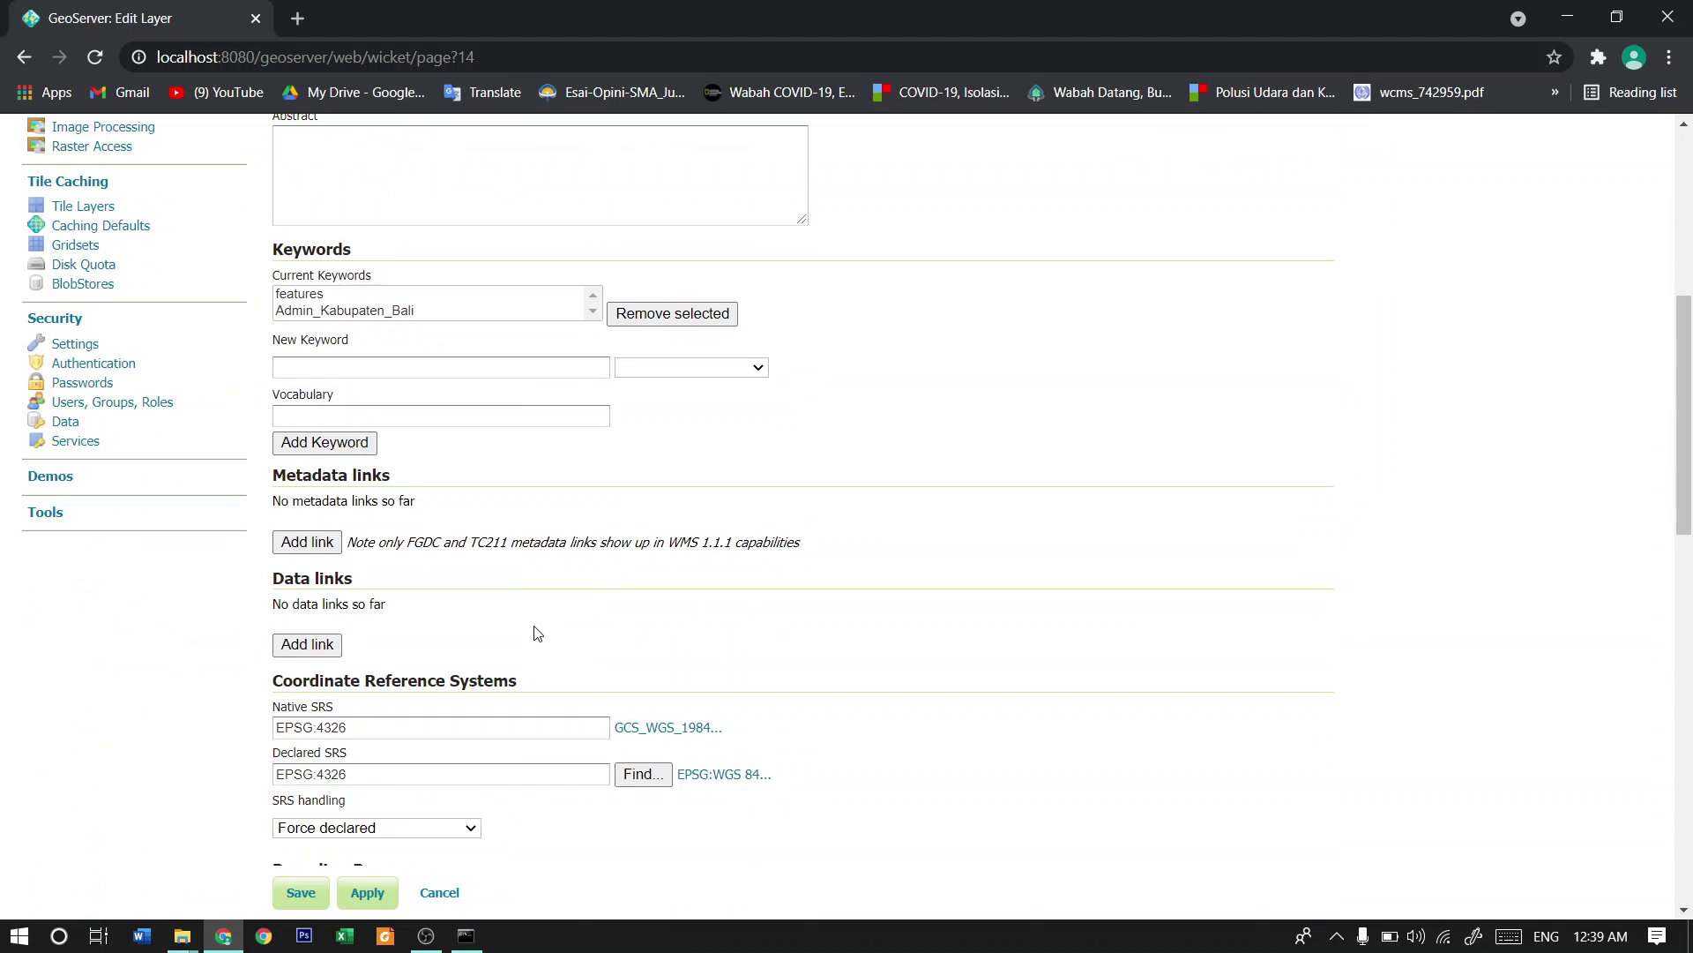
scroll(666, 653, down, 3)
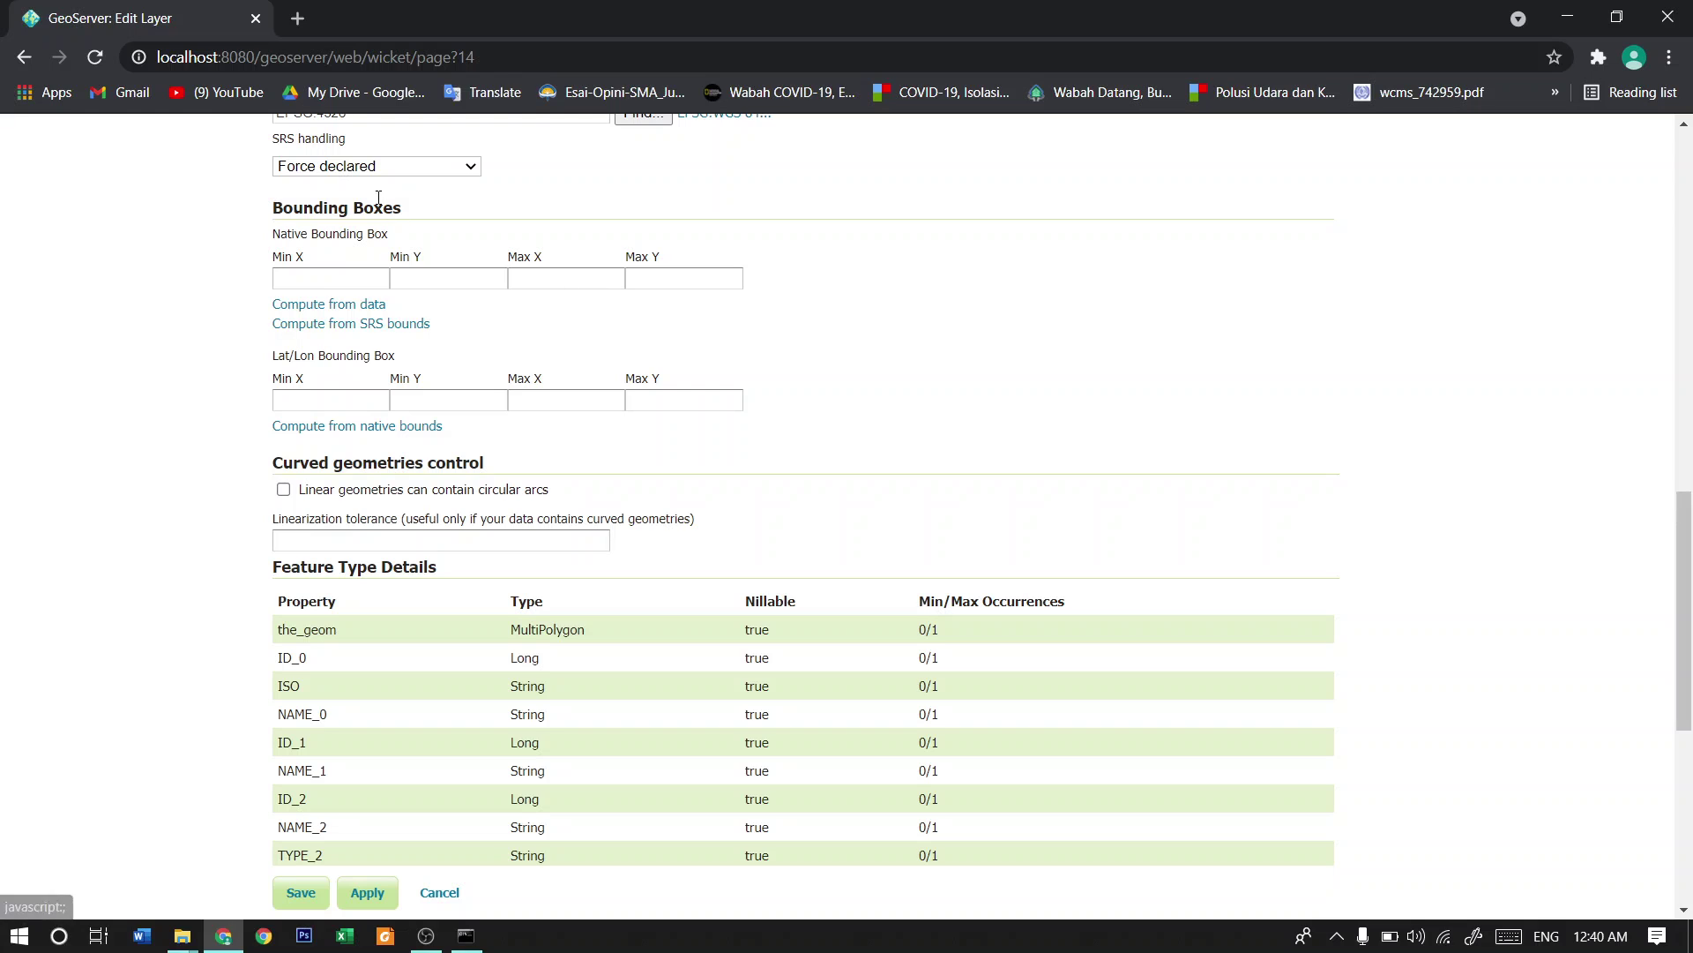
scroll(416, 239, up, 2)
scroll(362, 371, down, 2)
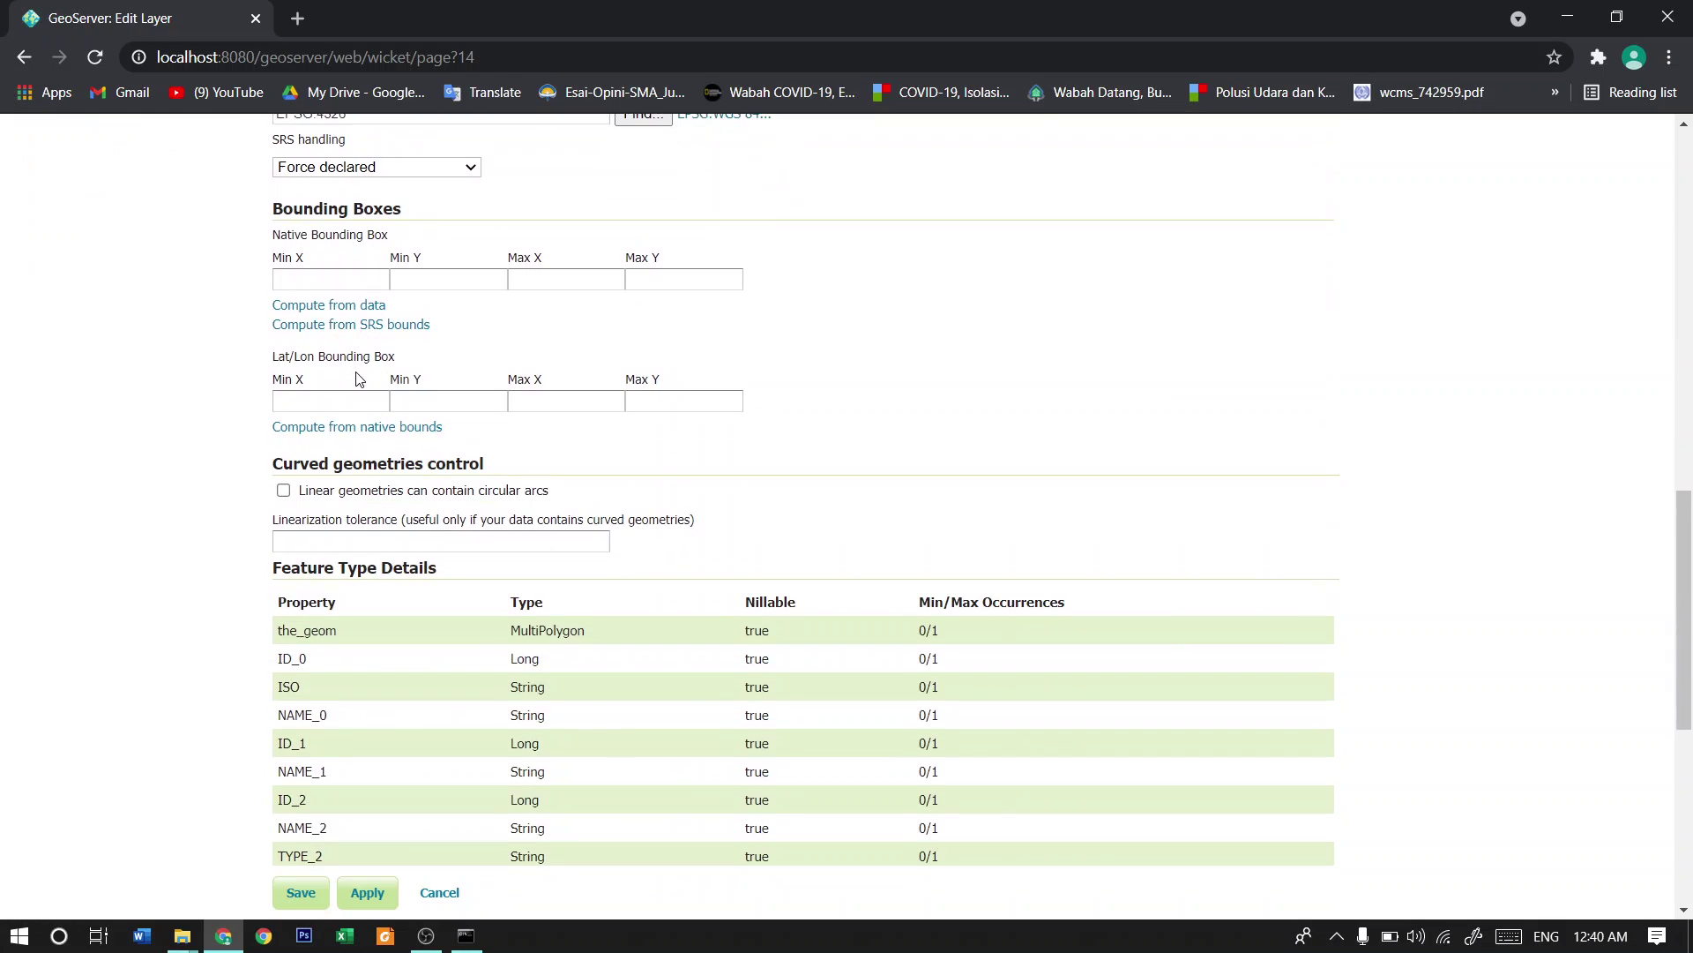
click(341, 305)
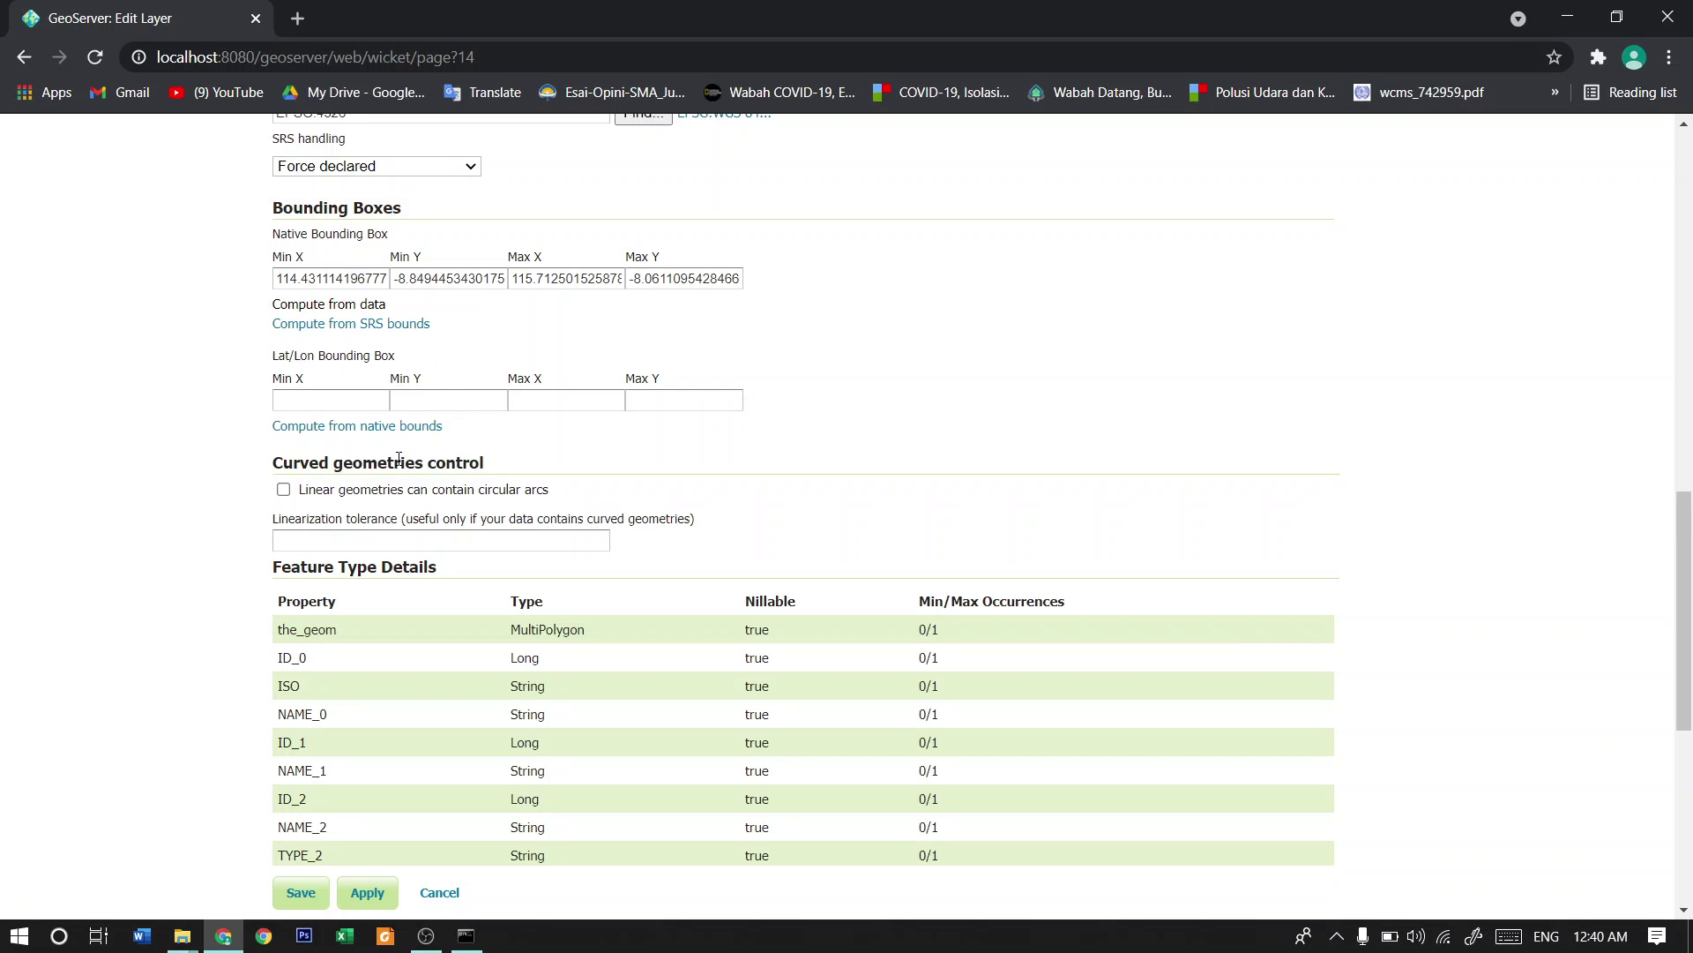
click(374, 427)
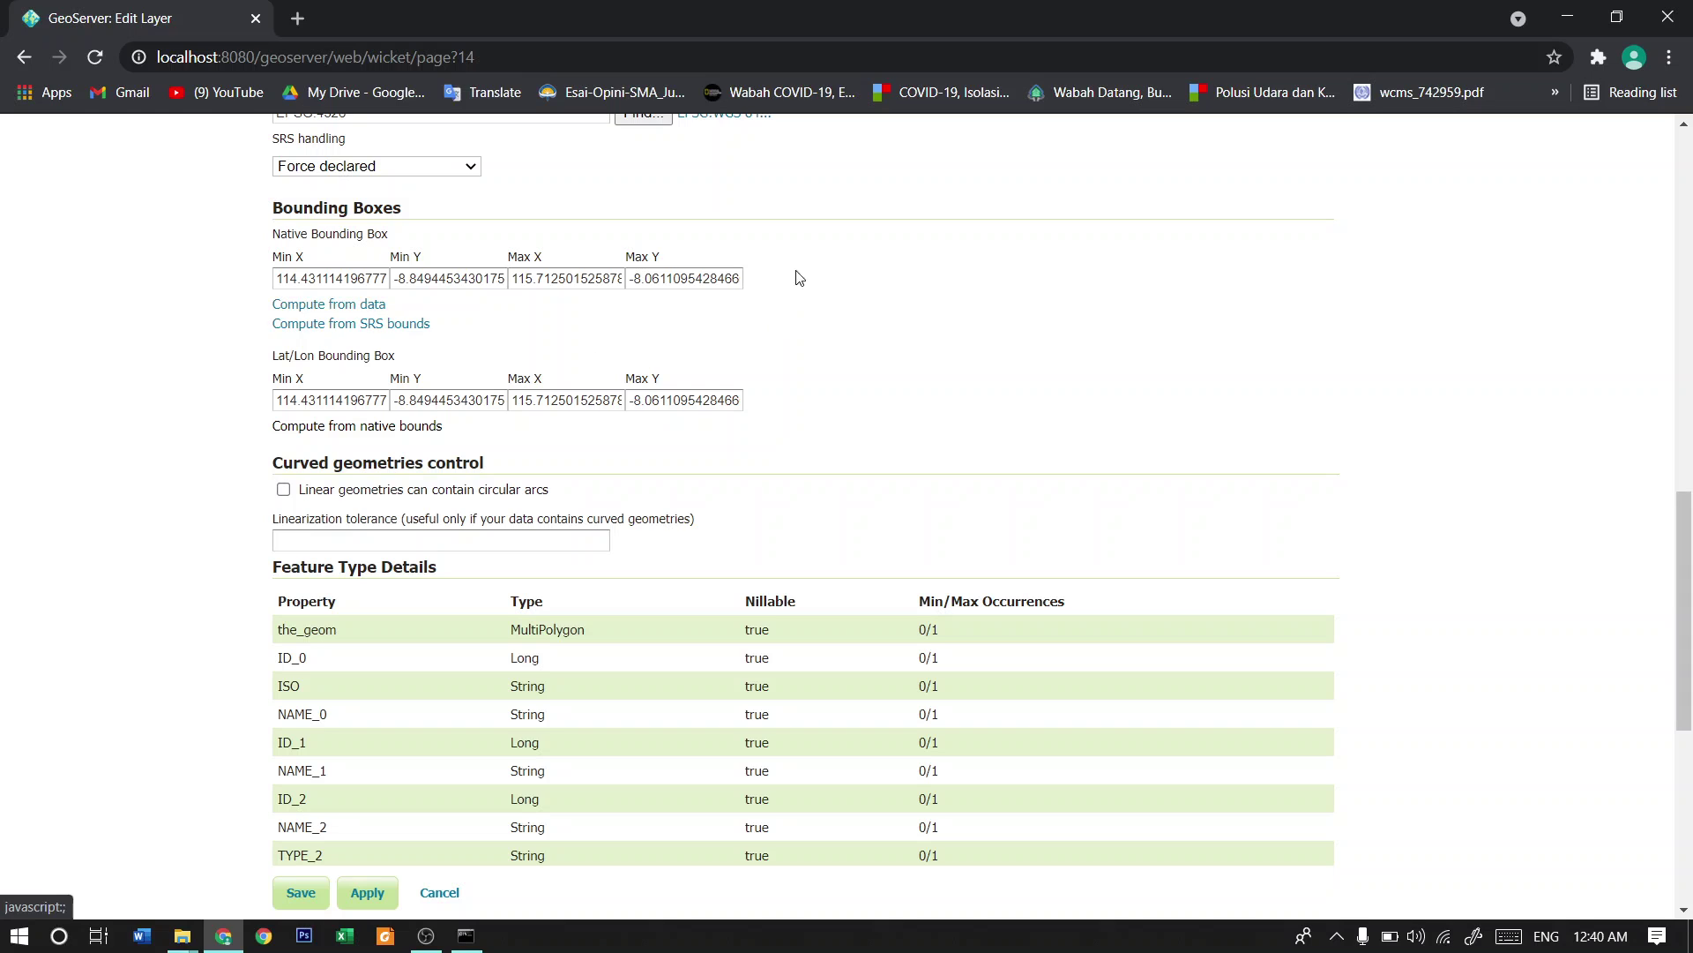
scroll(764, 261, up, 5)
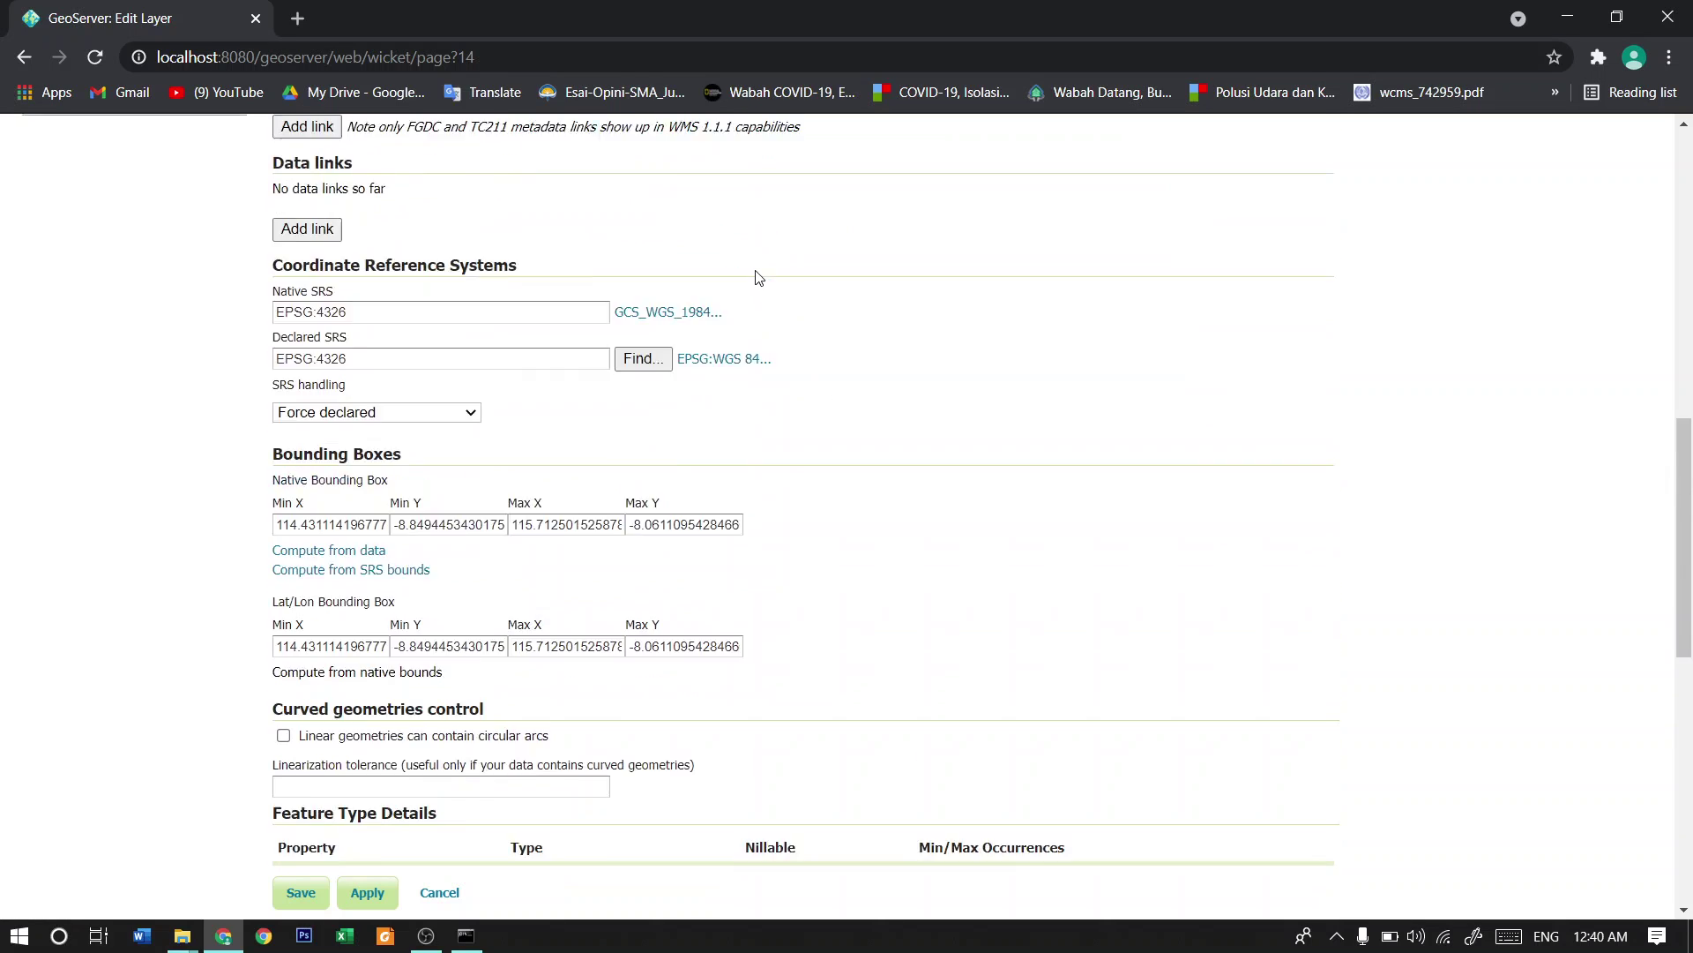
scroll(614, 460, down, 5)
scroll(615, 459, down, 3)
scroll(613, 472, up, 6)
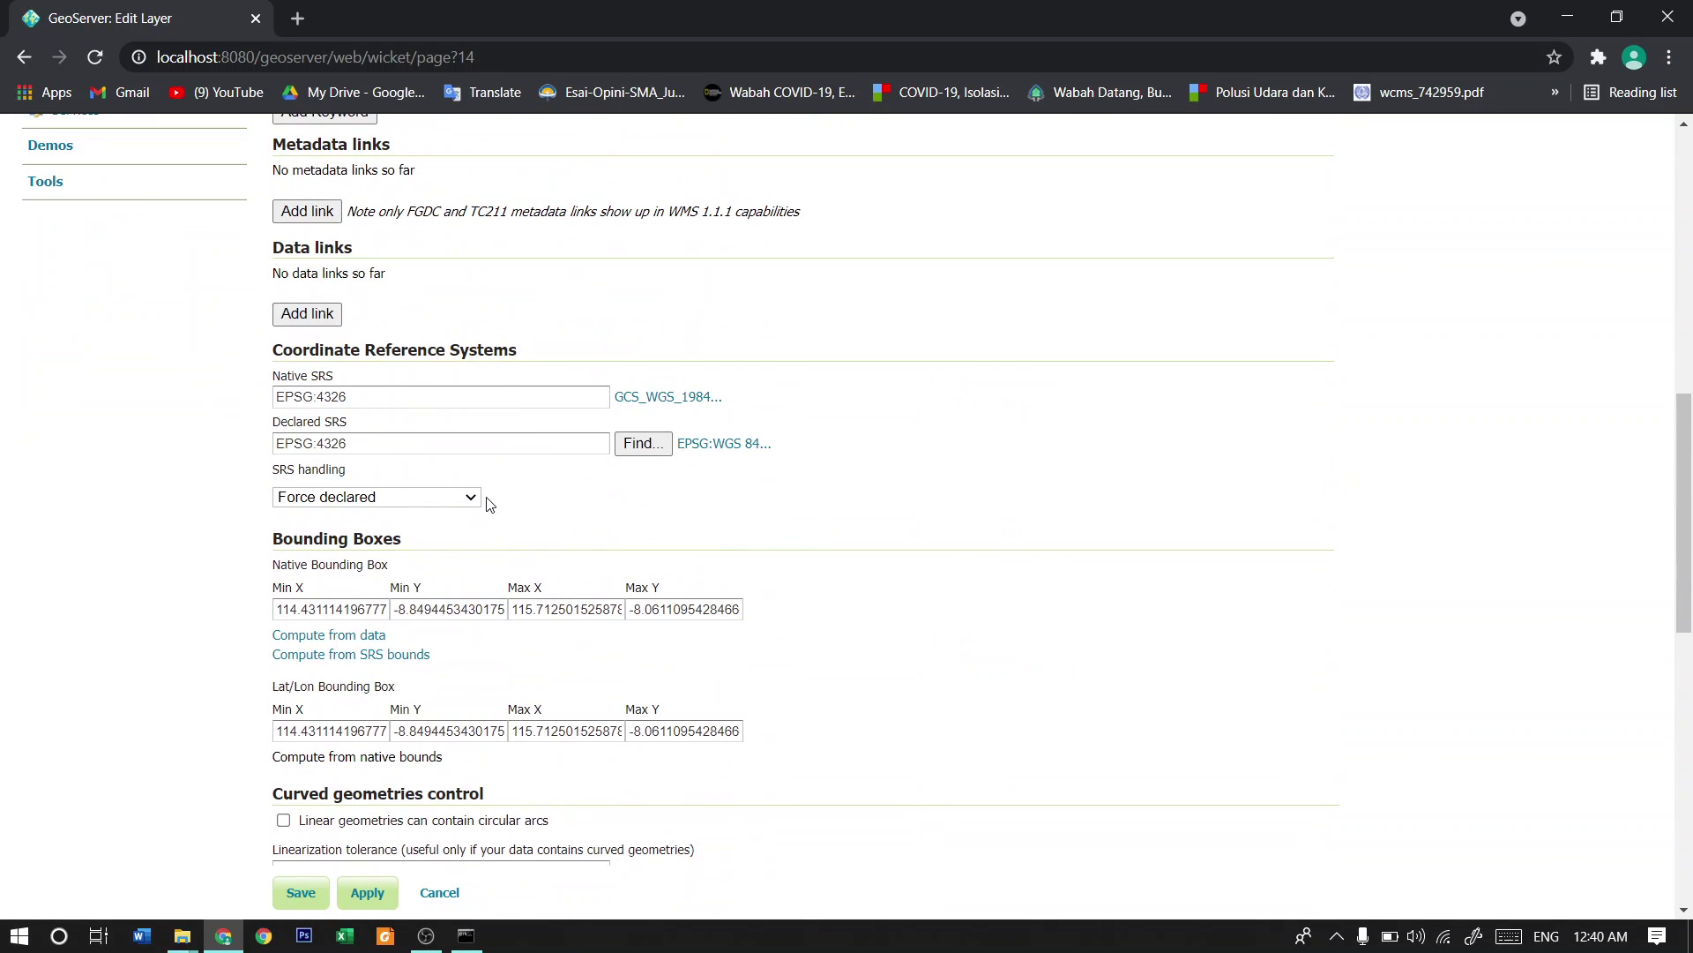
click(300, 893)
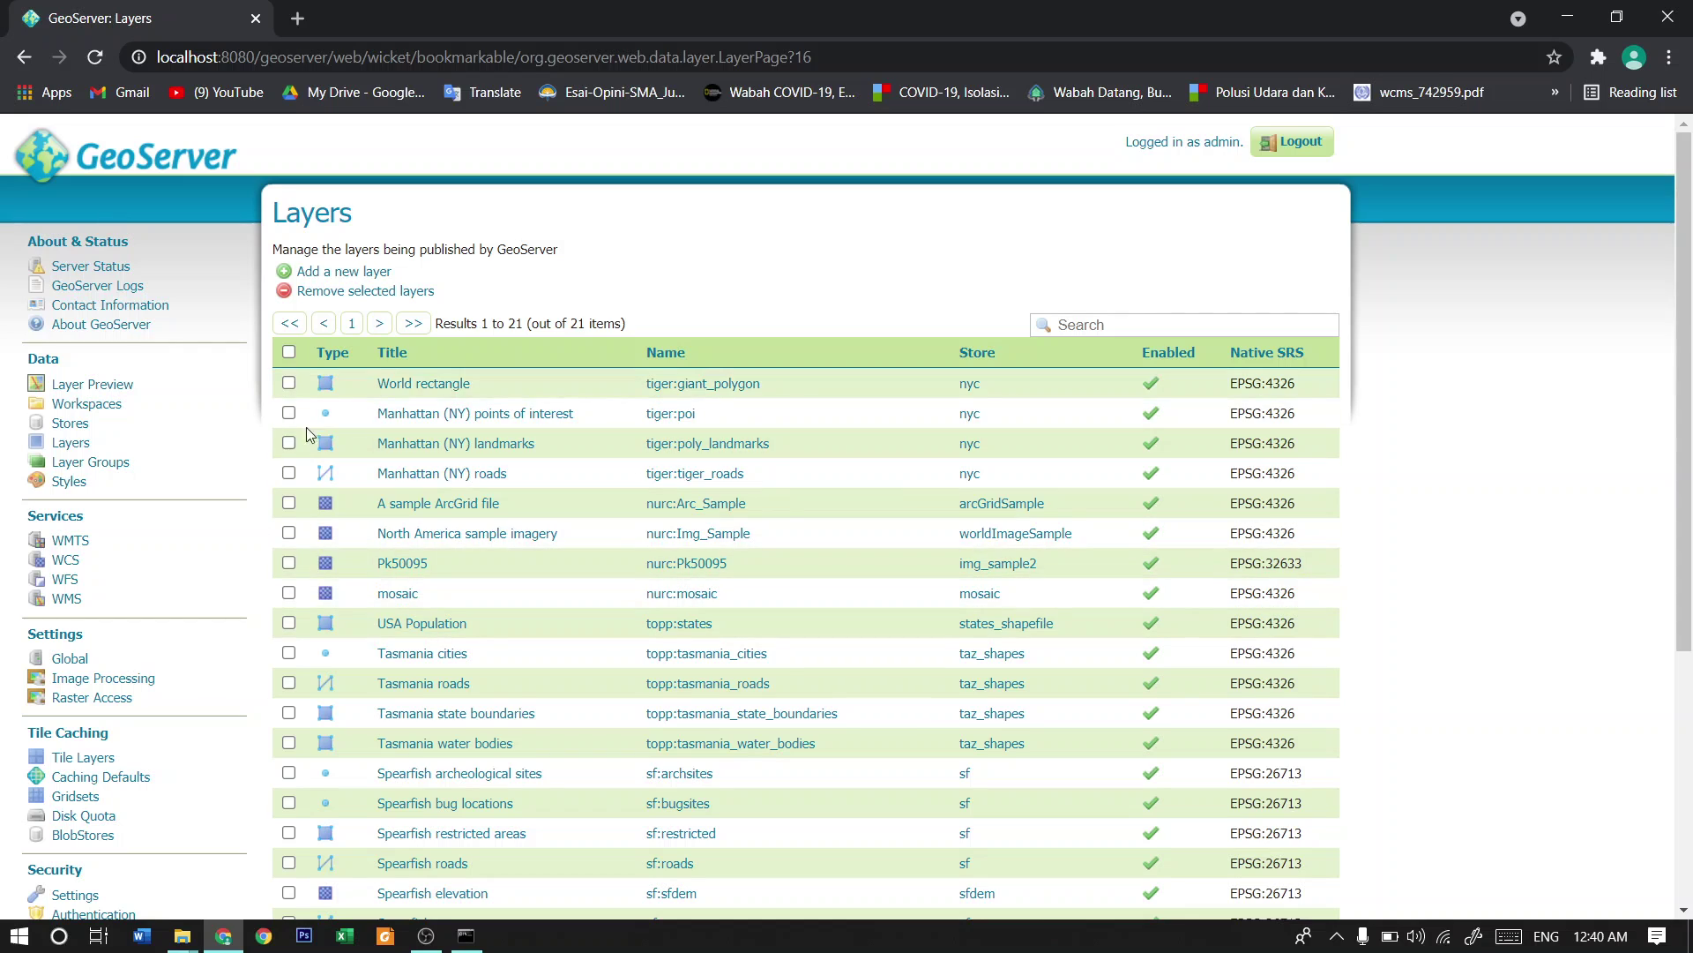
Scroll the Layers list to check that Kabupaten_Bali:Admin_Kabupaten_Bali now appears
scroll(305, 427, down, 4)
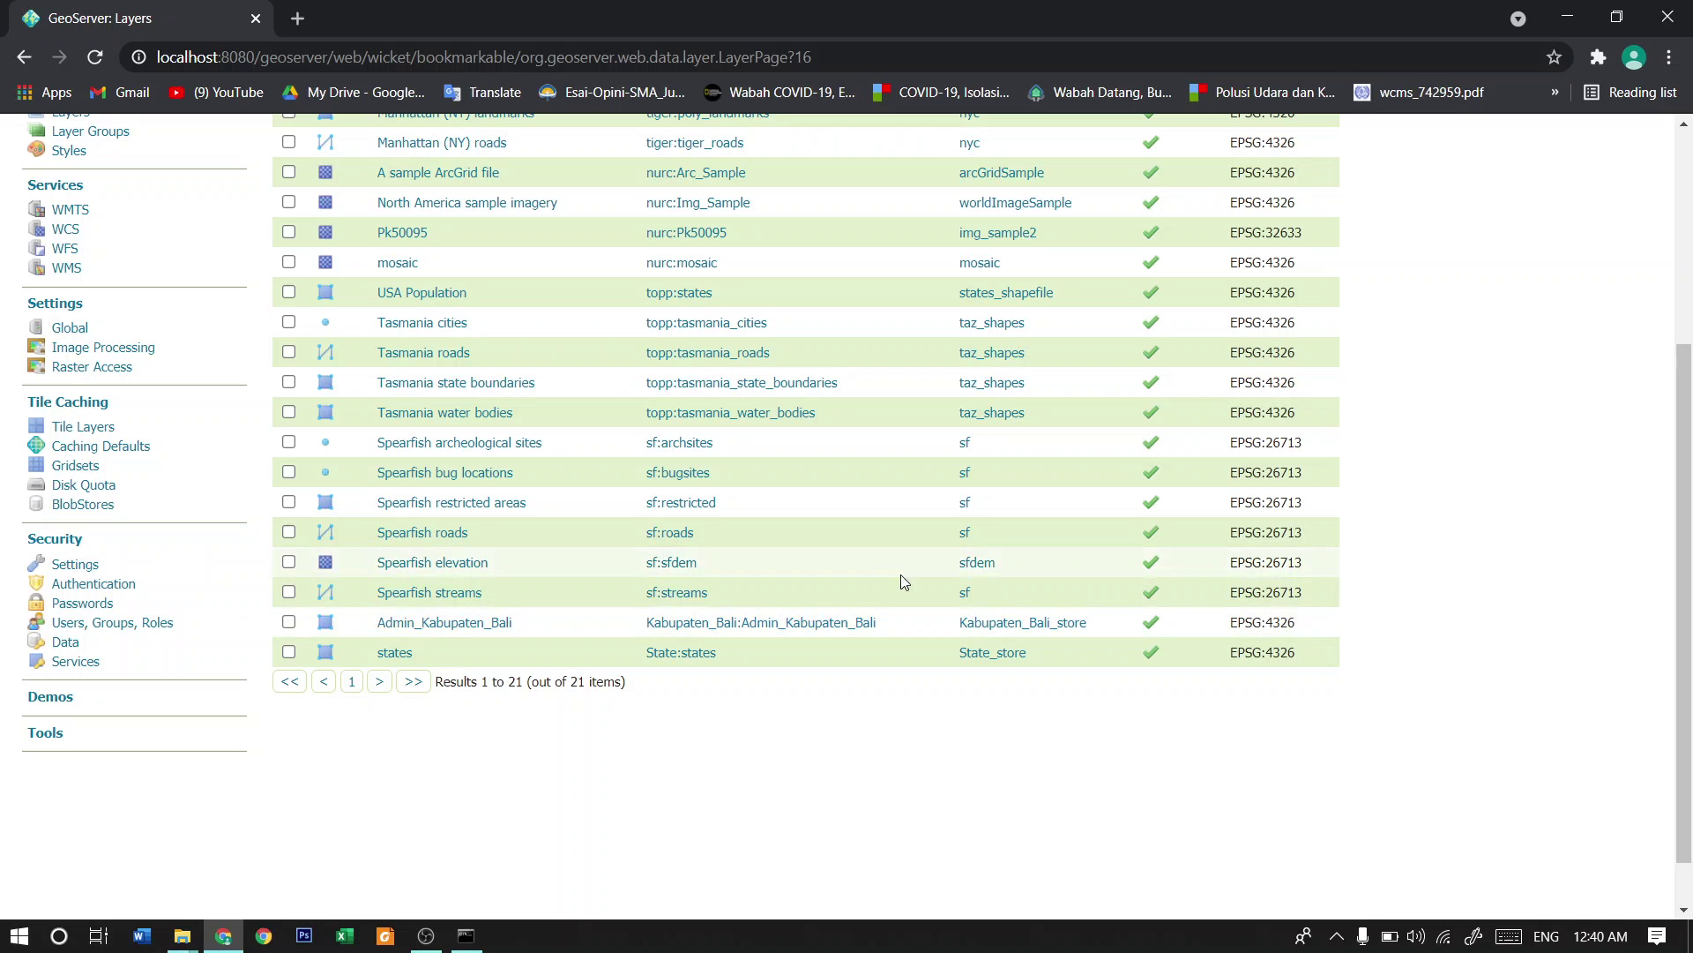
scroll(930, 466, up, 4)
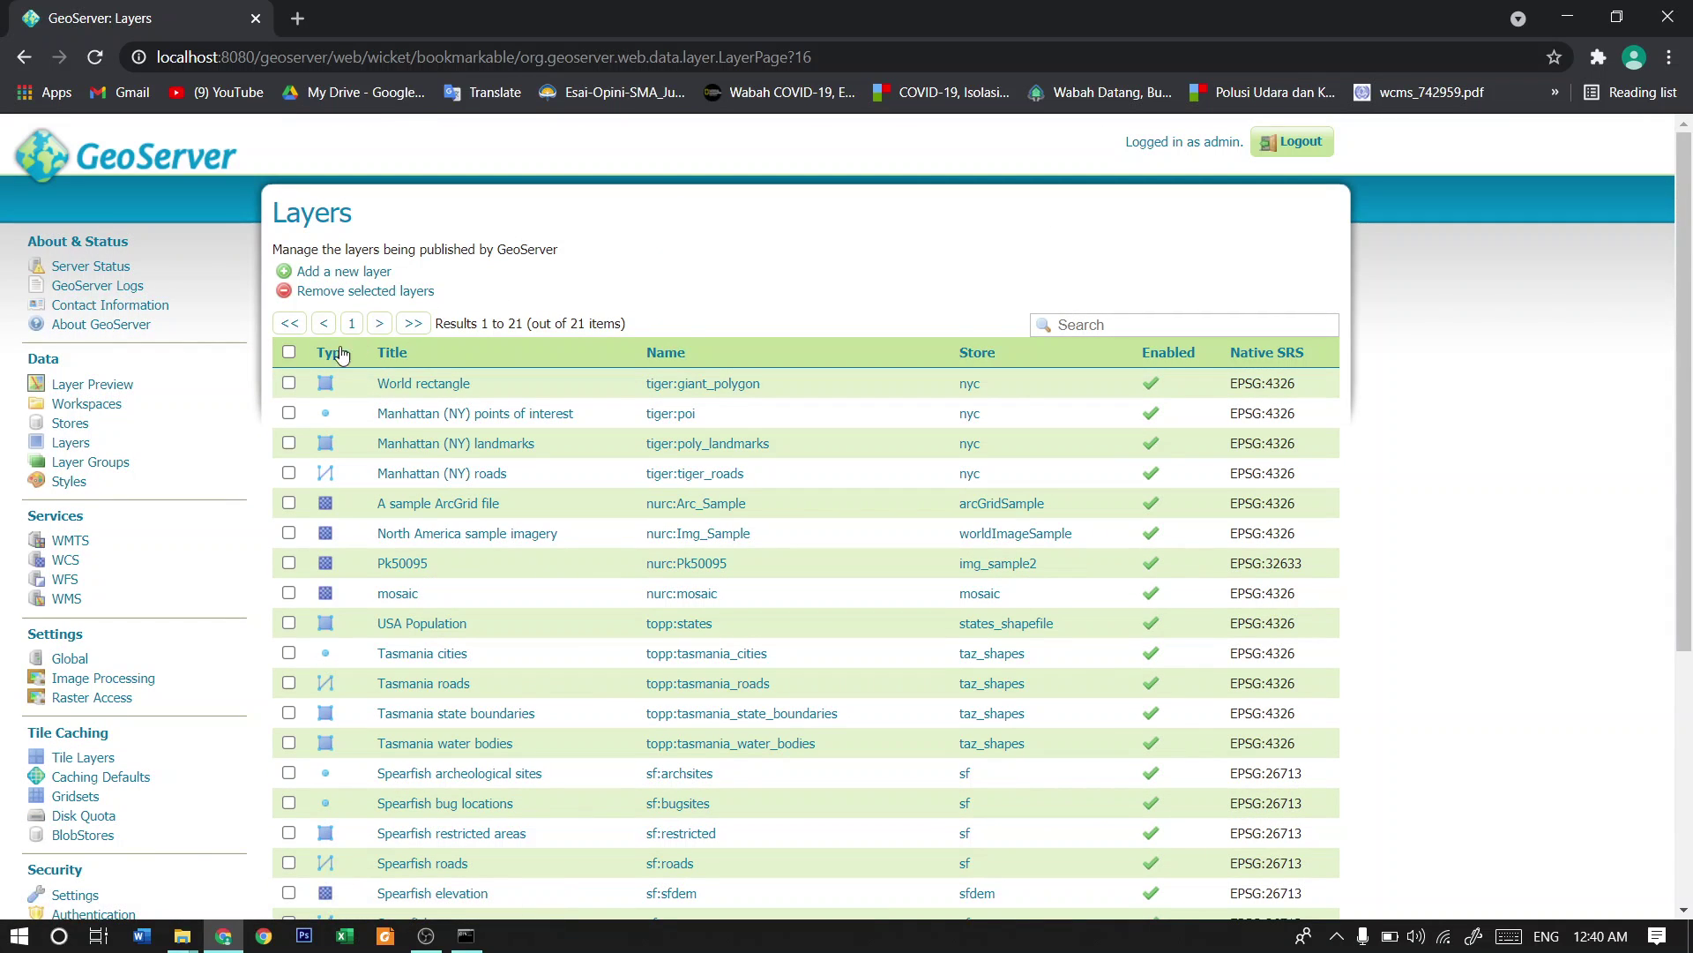
From Layer Preview, open the OpenLayers map of Admin_Kabupaten_Bali in a new tab
click(113, 386)
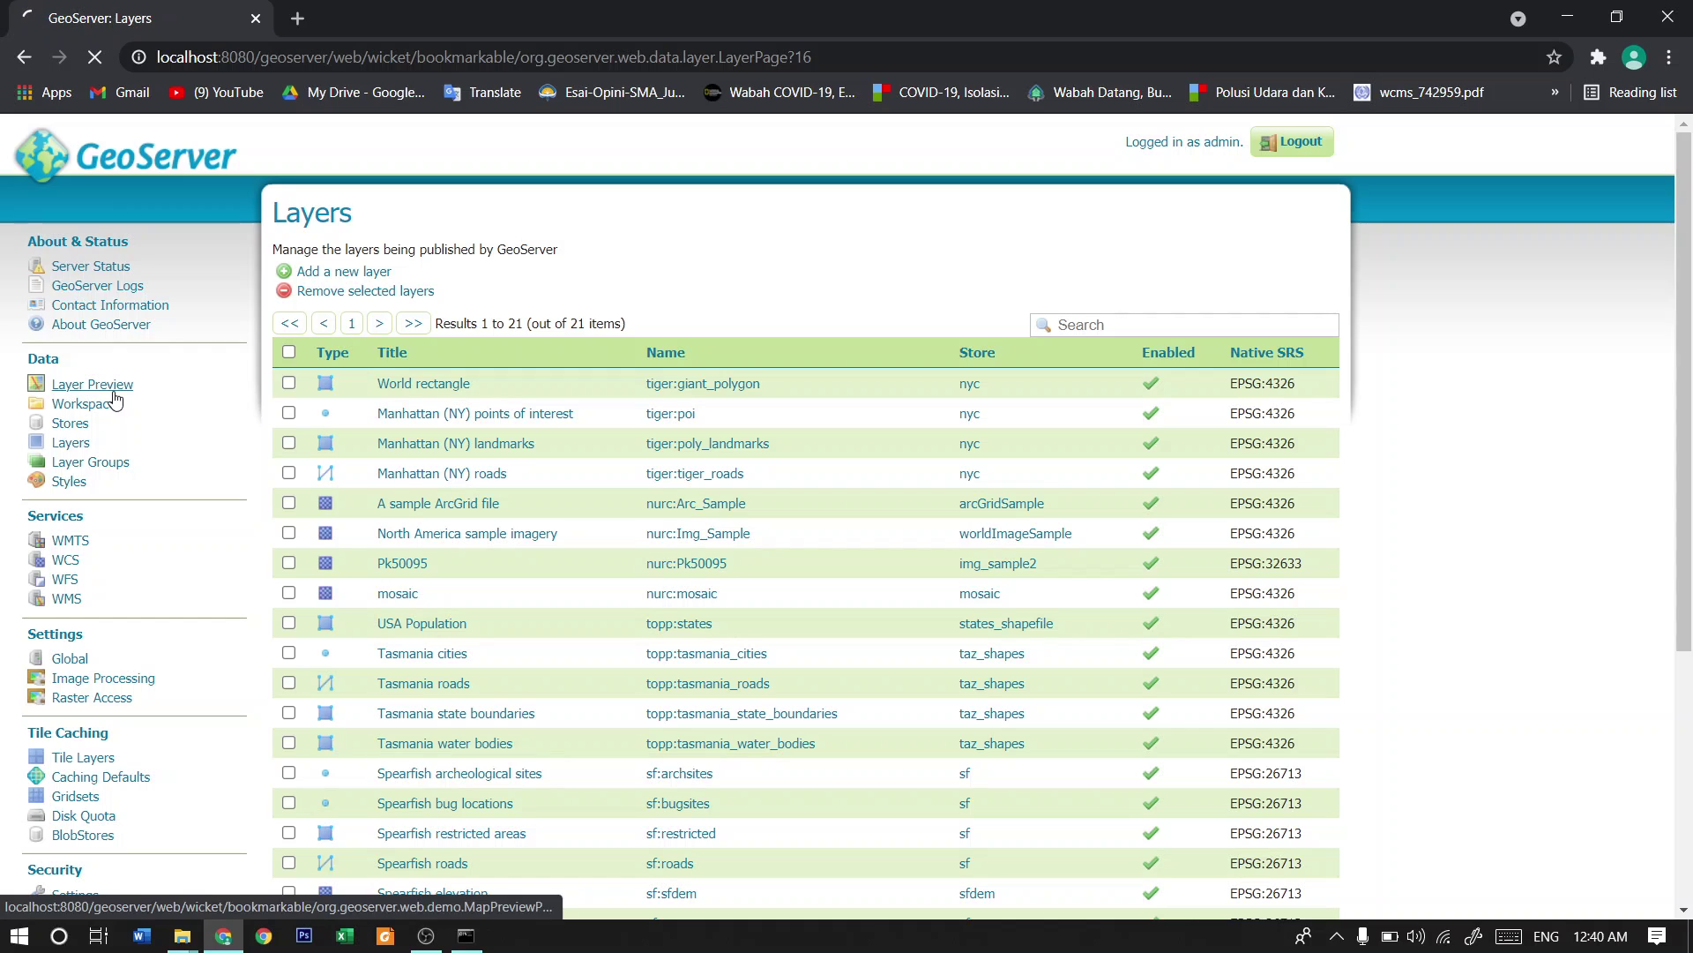
scroll(529, 560, down, 8)
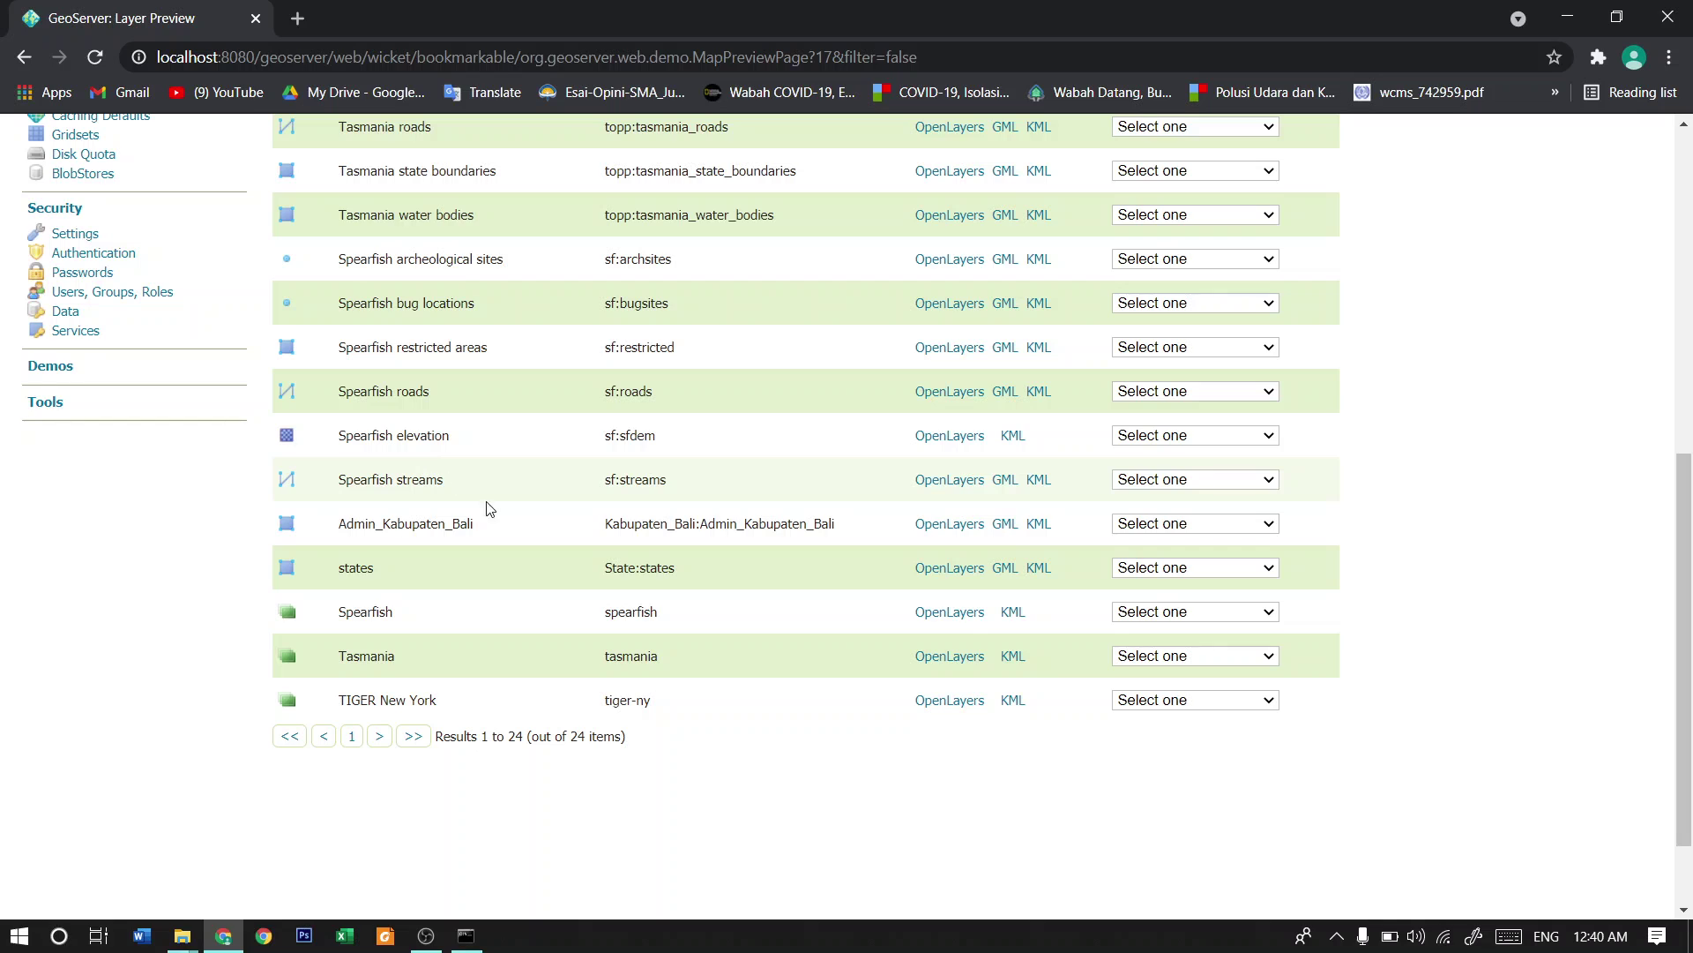
click(944, 526)
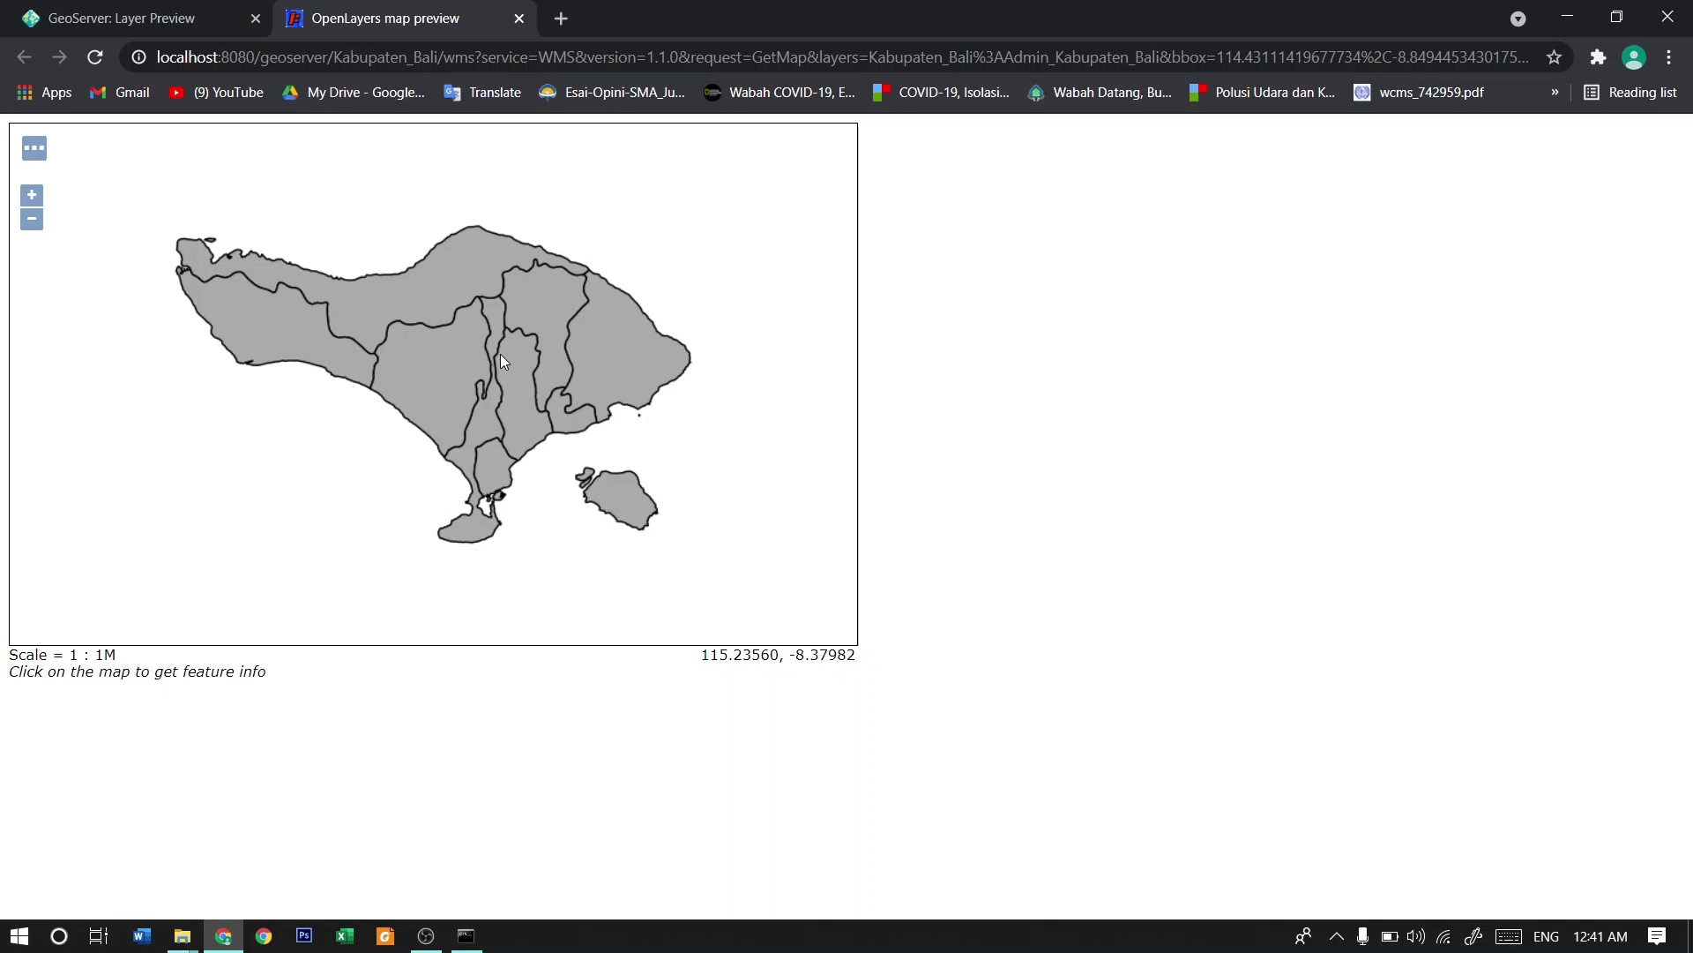
Show attributes for Jembrana, Tabanan, Badung/Gianyar and Karangasem regencies, then pan the map
click(296, 349)
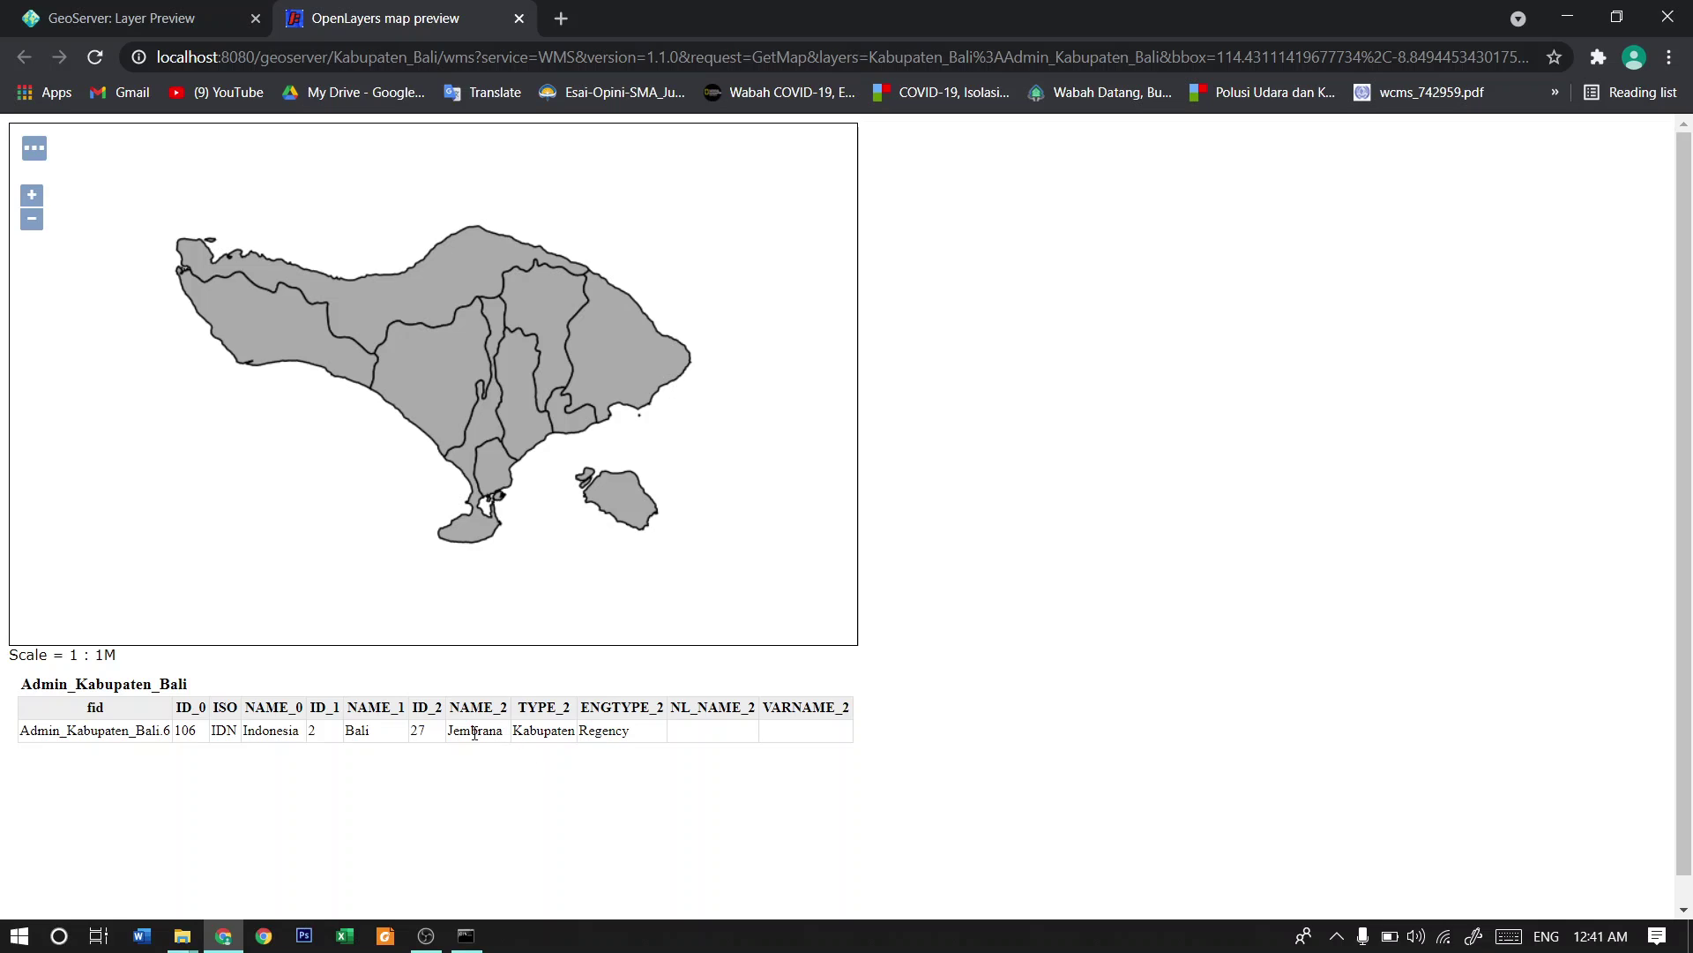
click(441, 388)
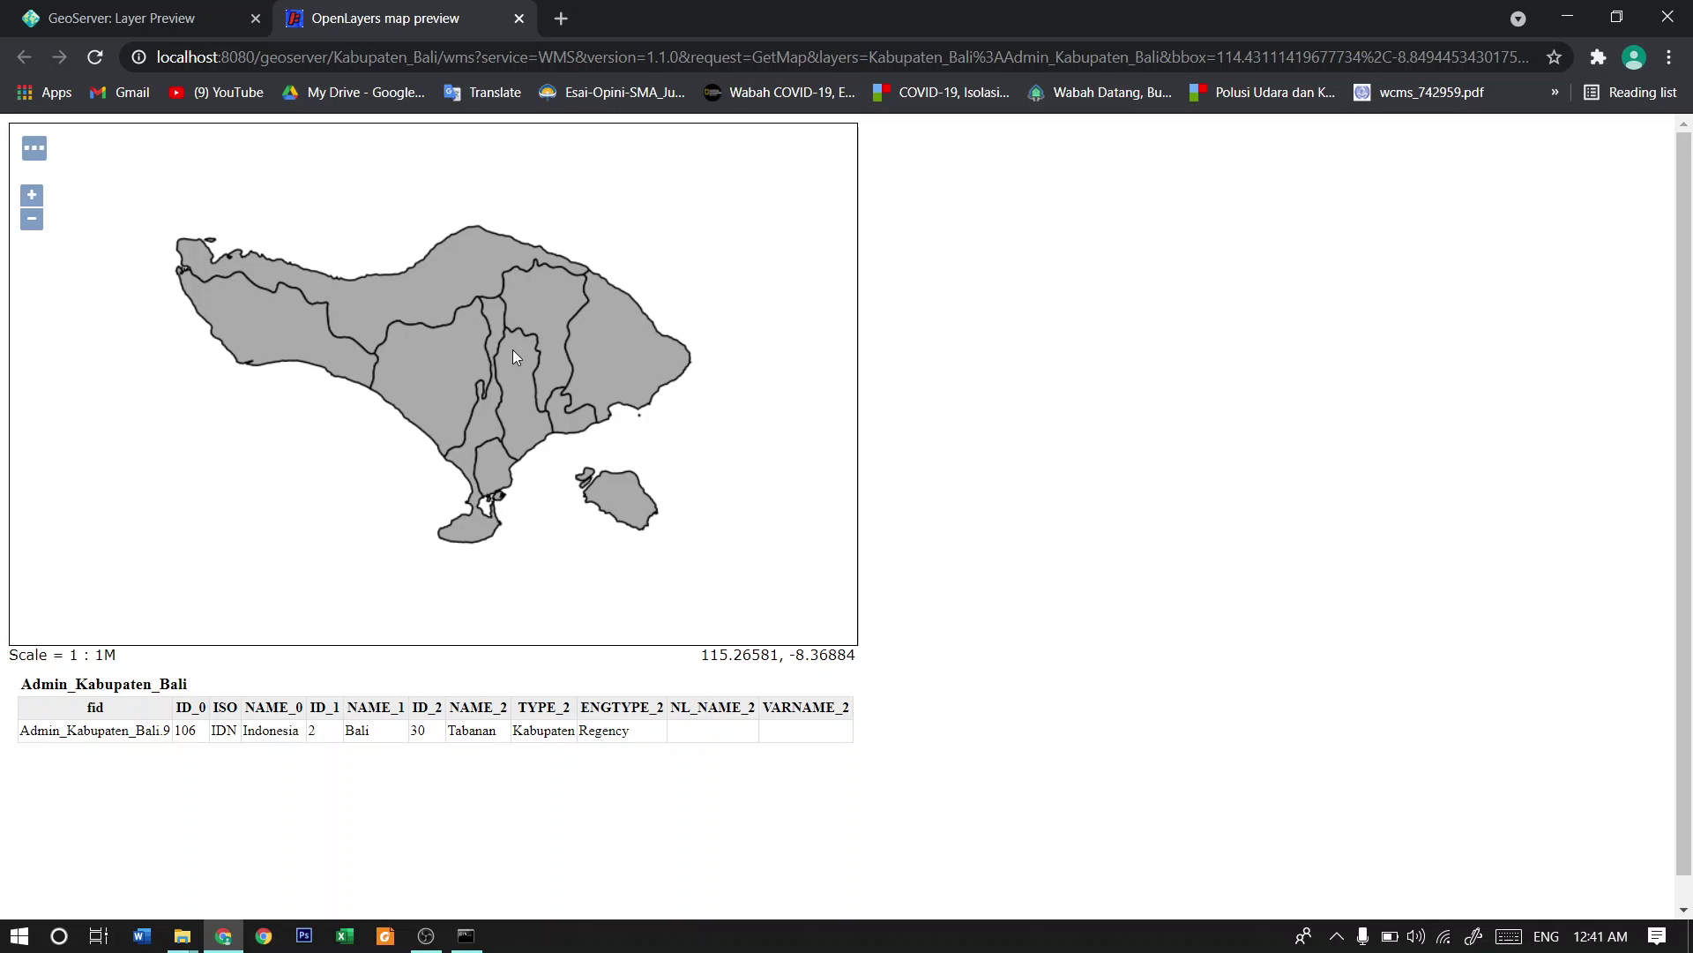
click(517, 425)
click(642, 368)
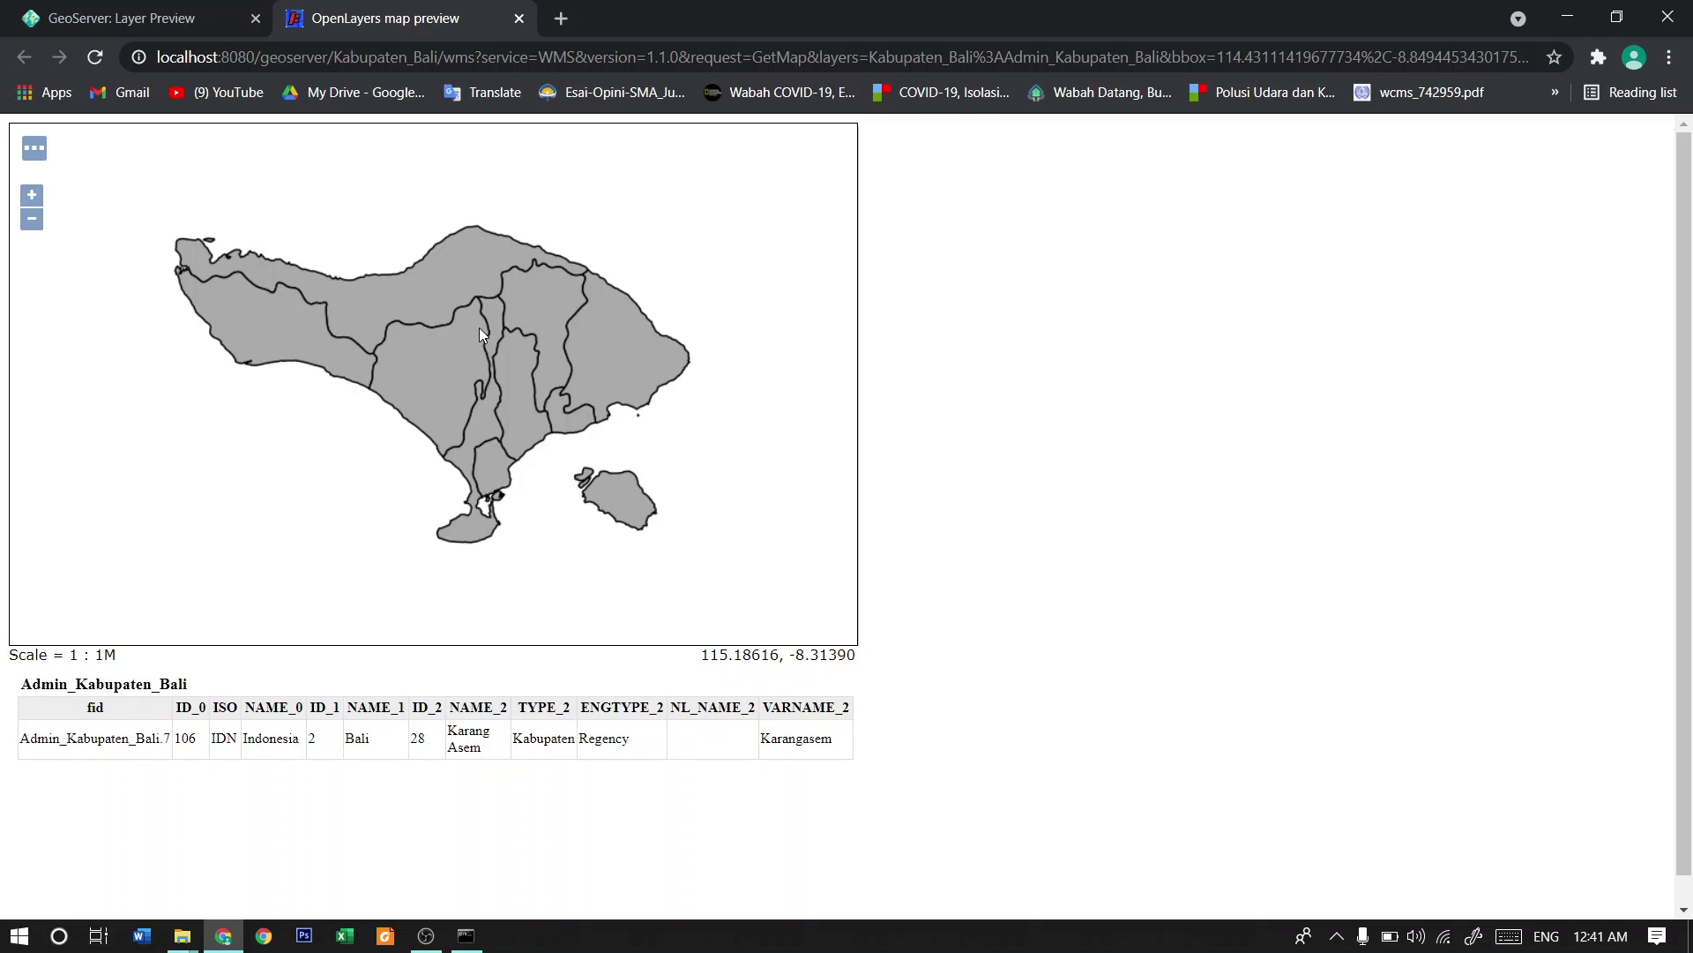
drag(478, 326, 452, 310)
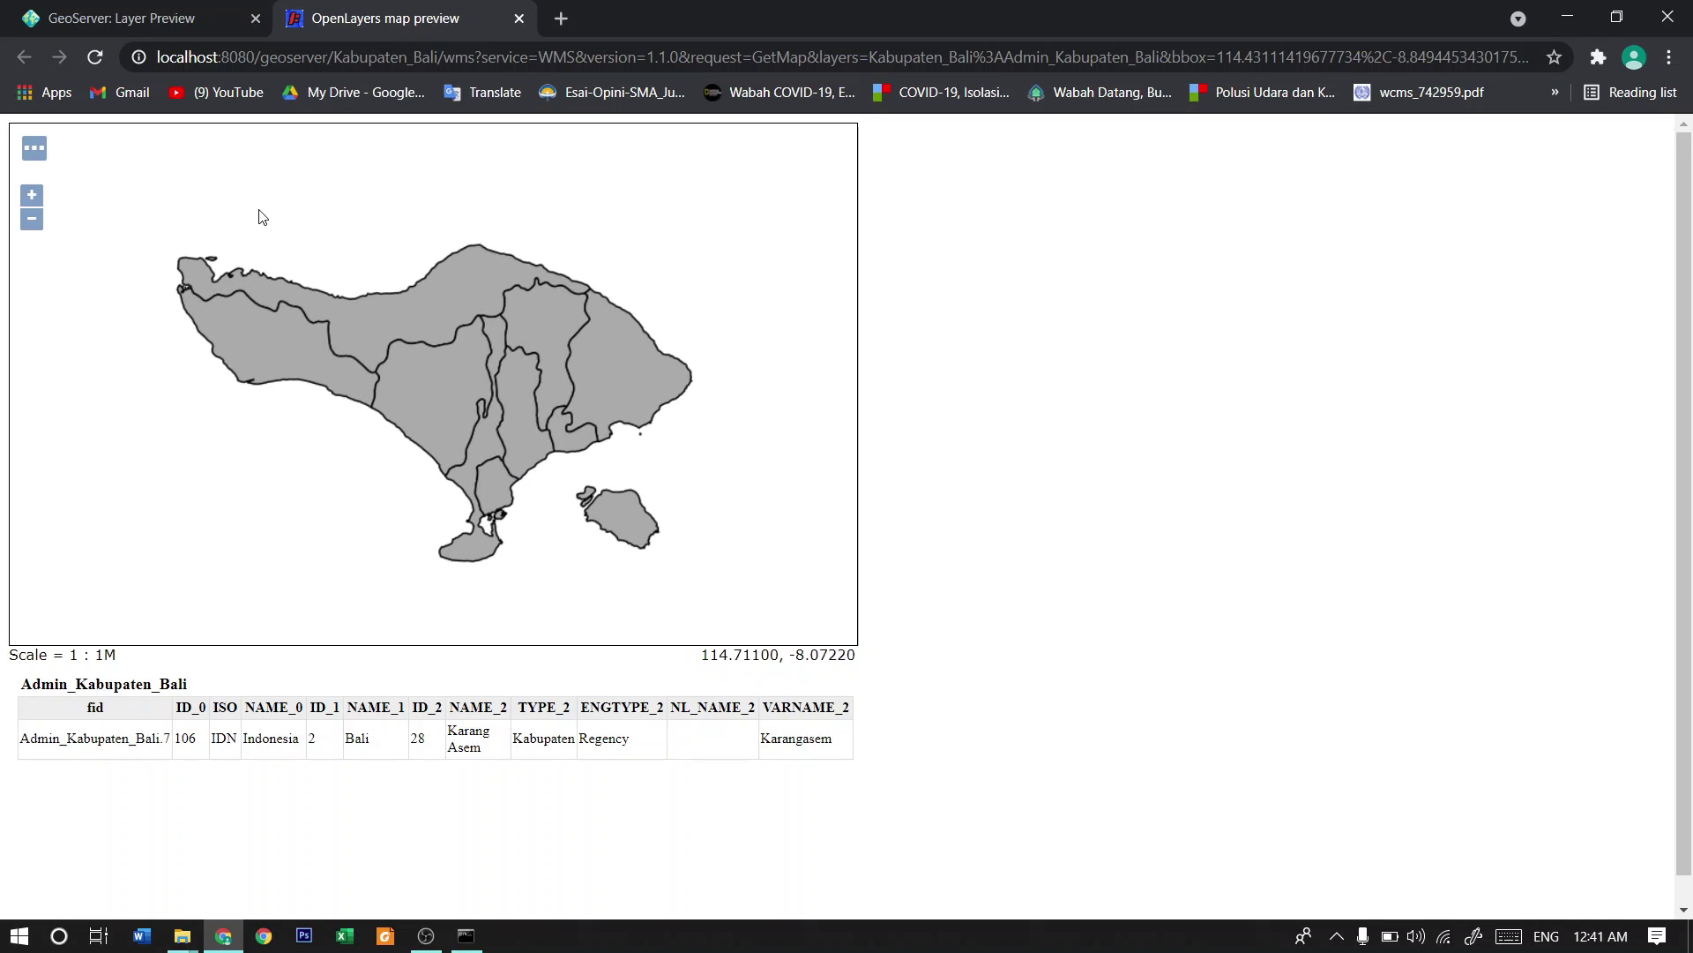
Open Admin_Kabupaten_Bali as GML from Layer Preview and scroll through the XML
click(110, 25)
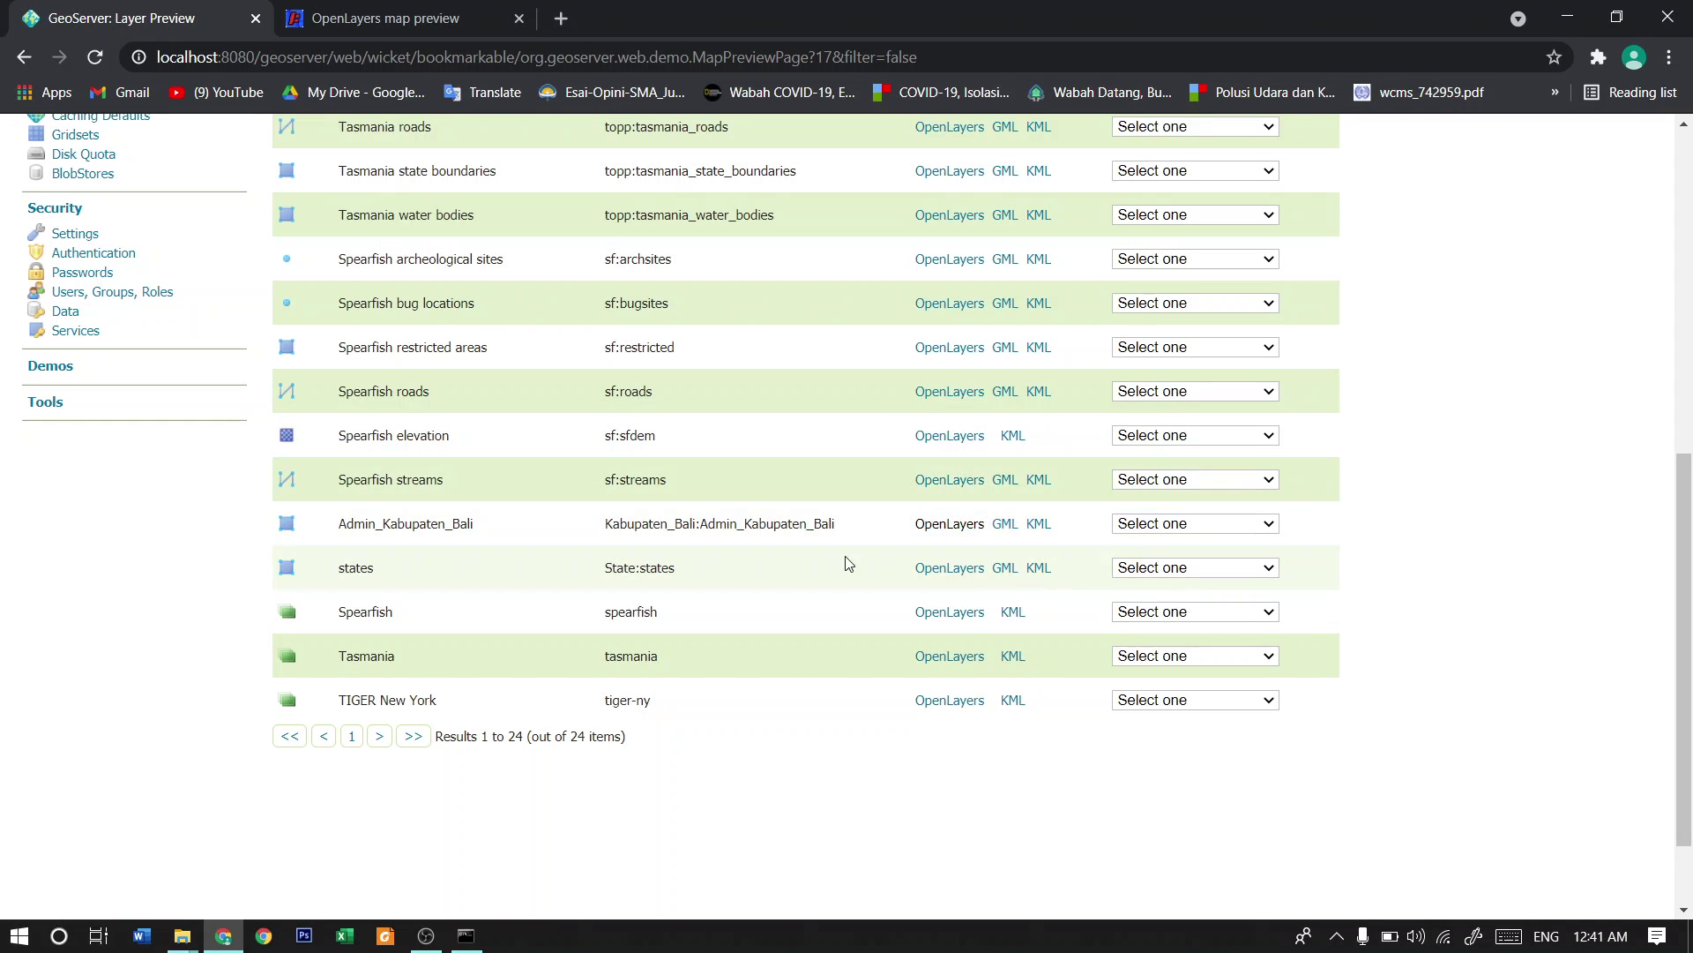
click(1005, 526)
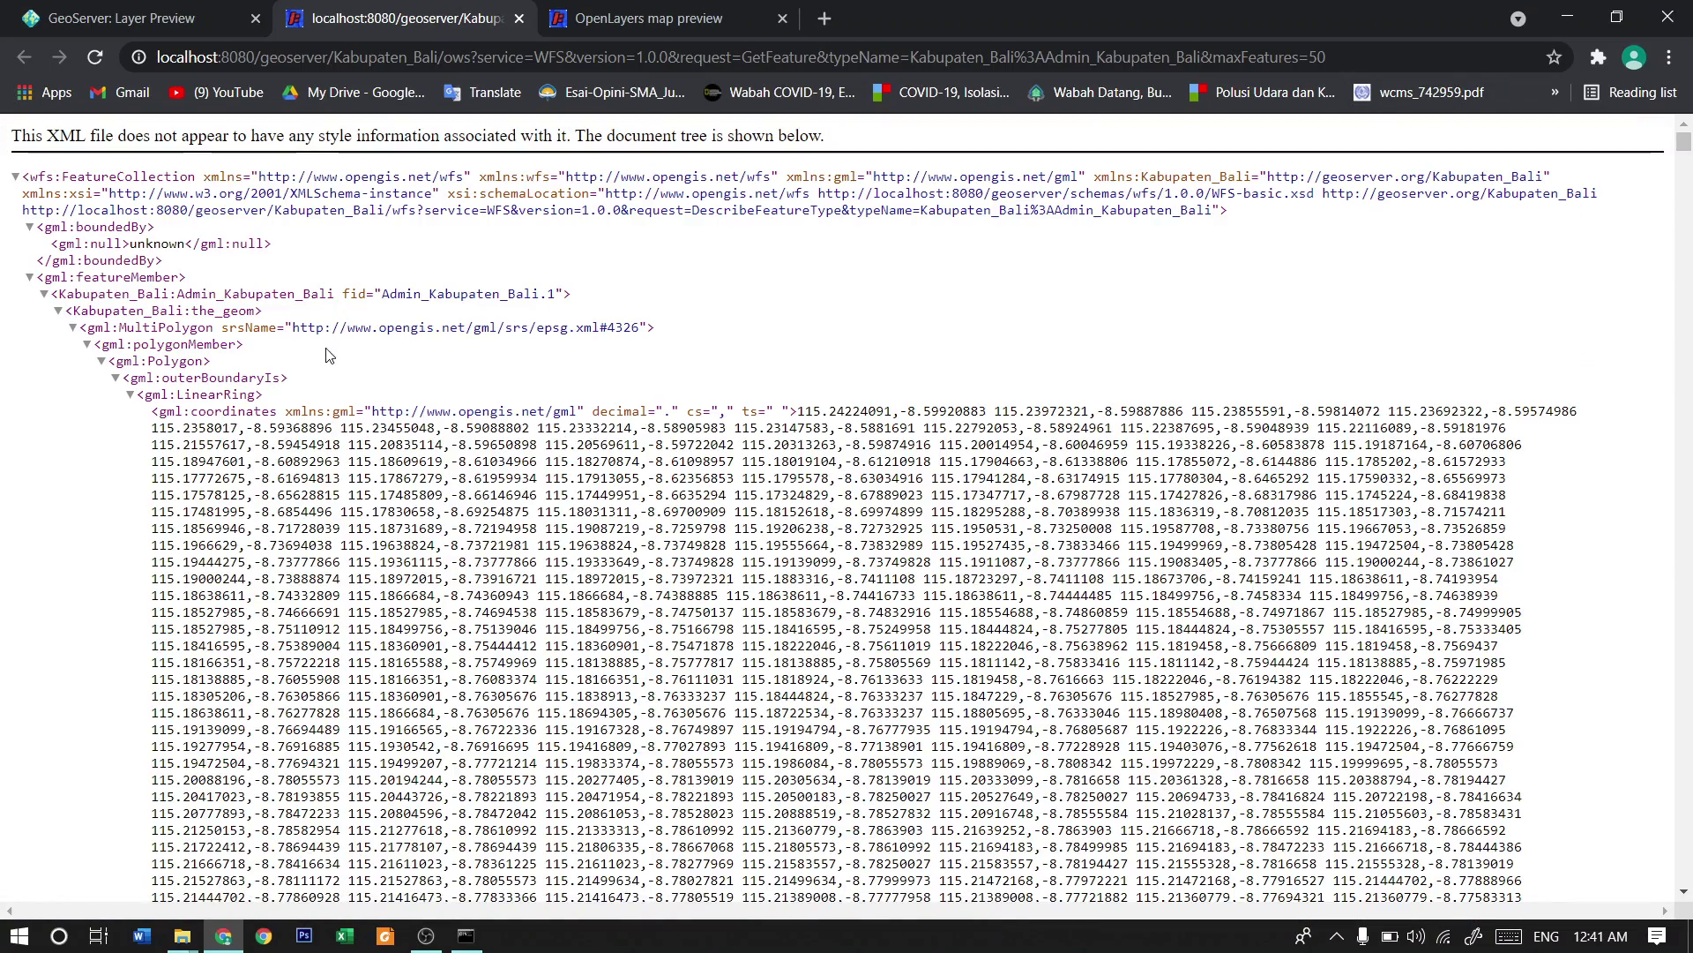
scroll(306, 461, down, 6)
scroll(304, 464, down, 2)
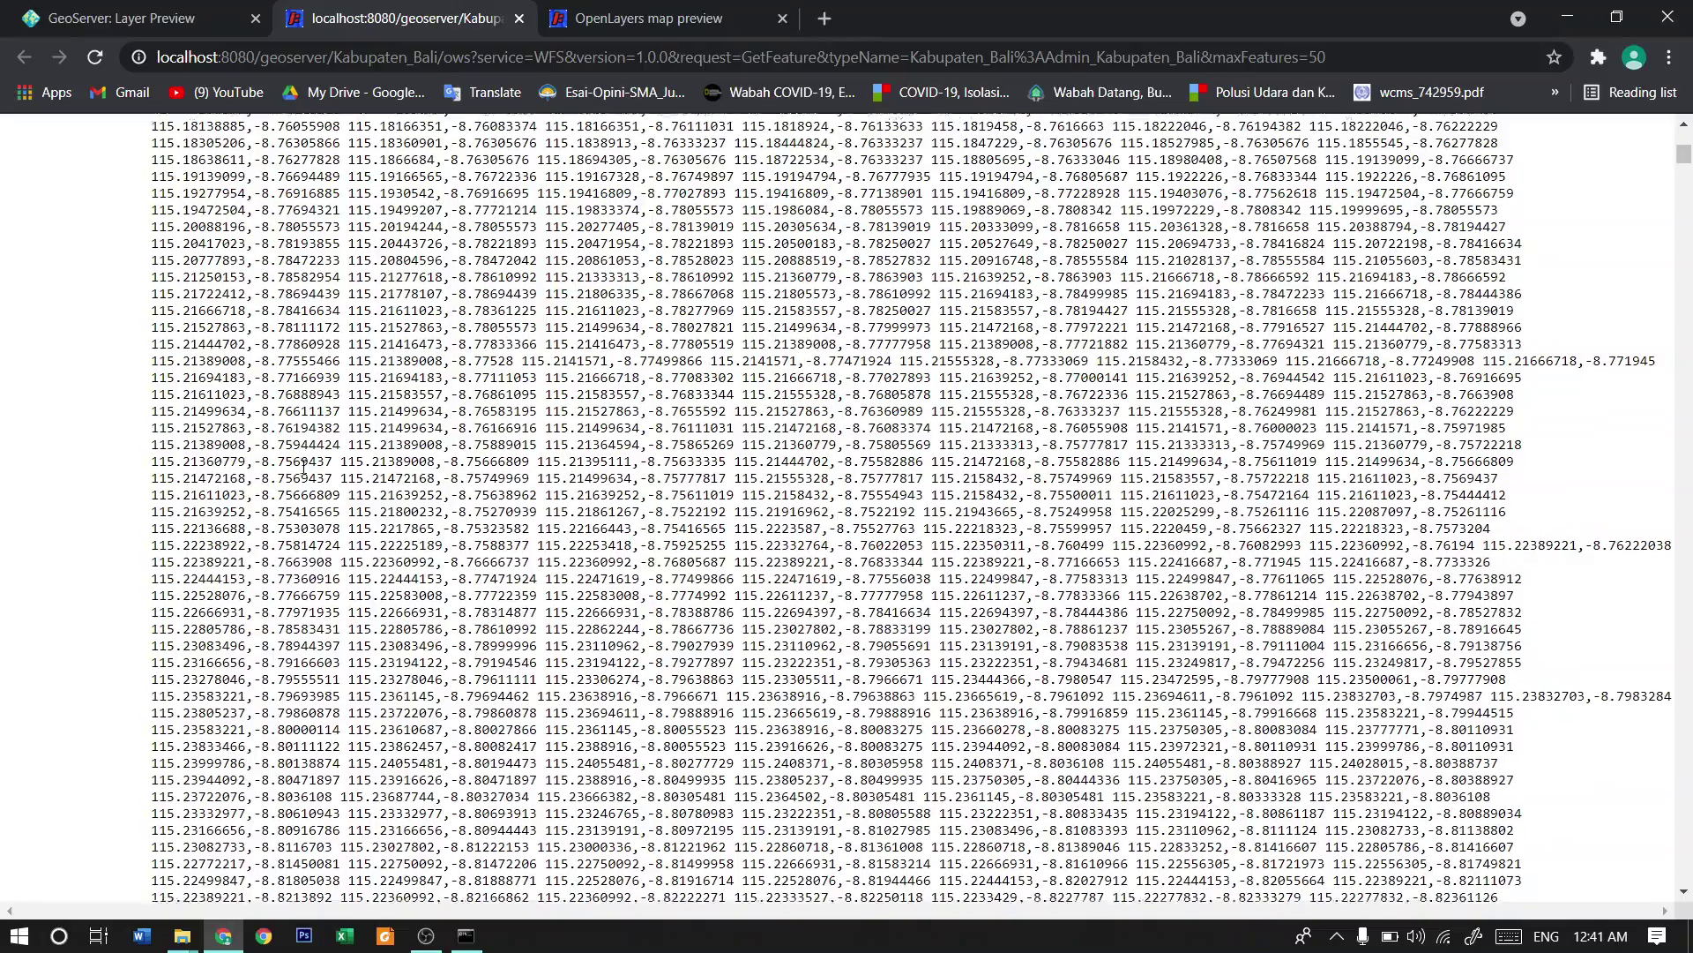
scroll(304, 467, up, 8)
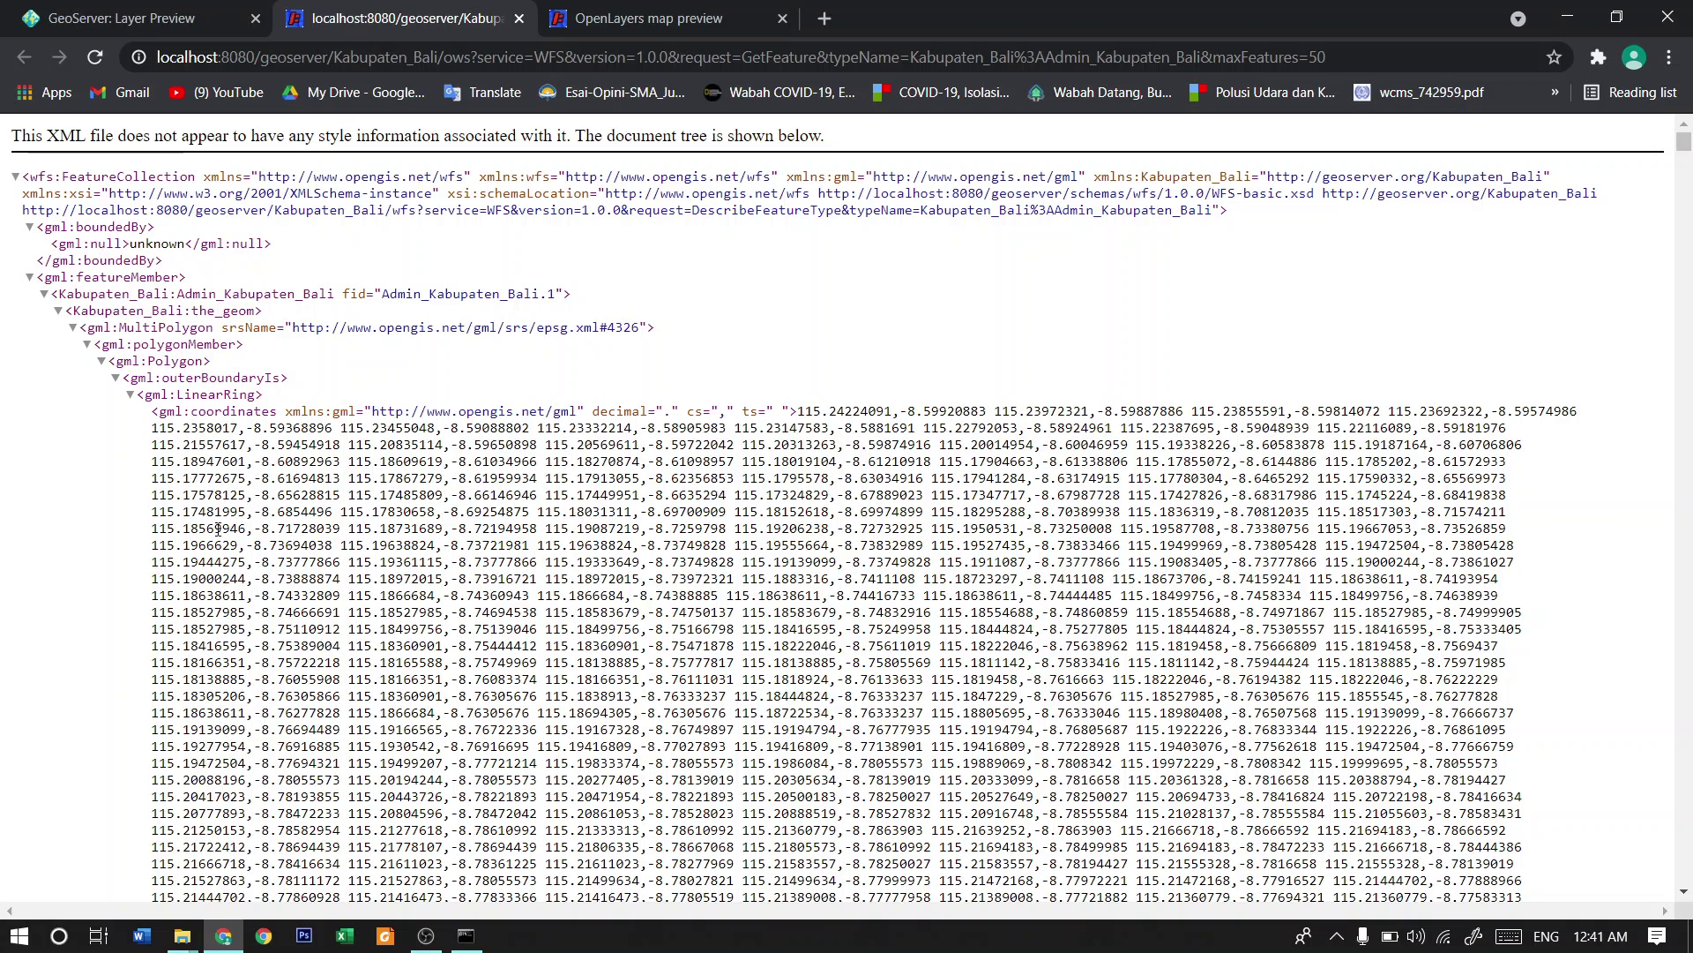
Back on Layer Preview, review the All Formats list and download Admin_Kabupaten_Bali as KML
click(140, 32)
scroll(406, 441, up, 5)
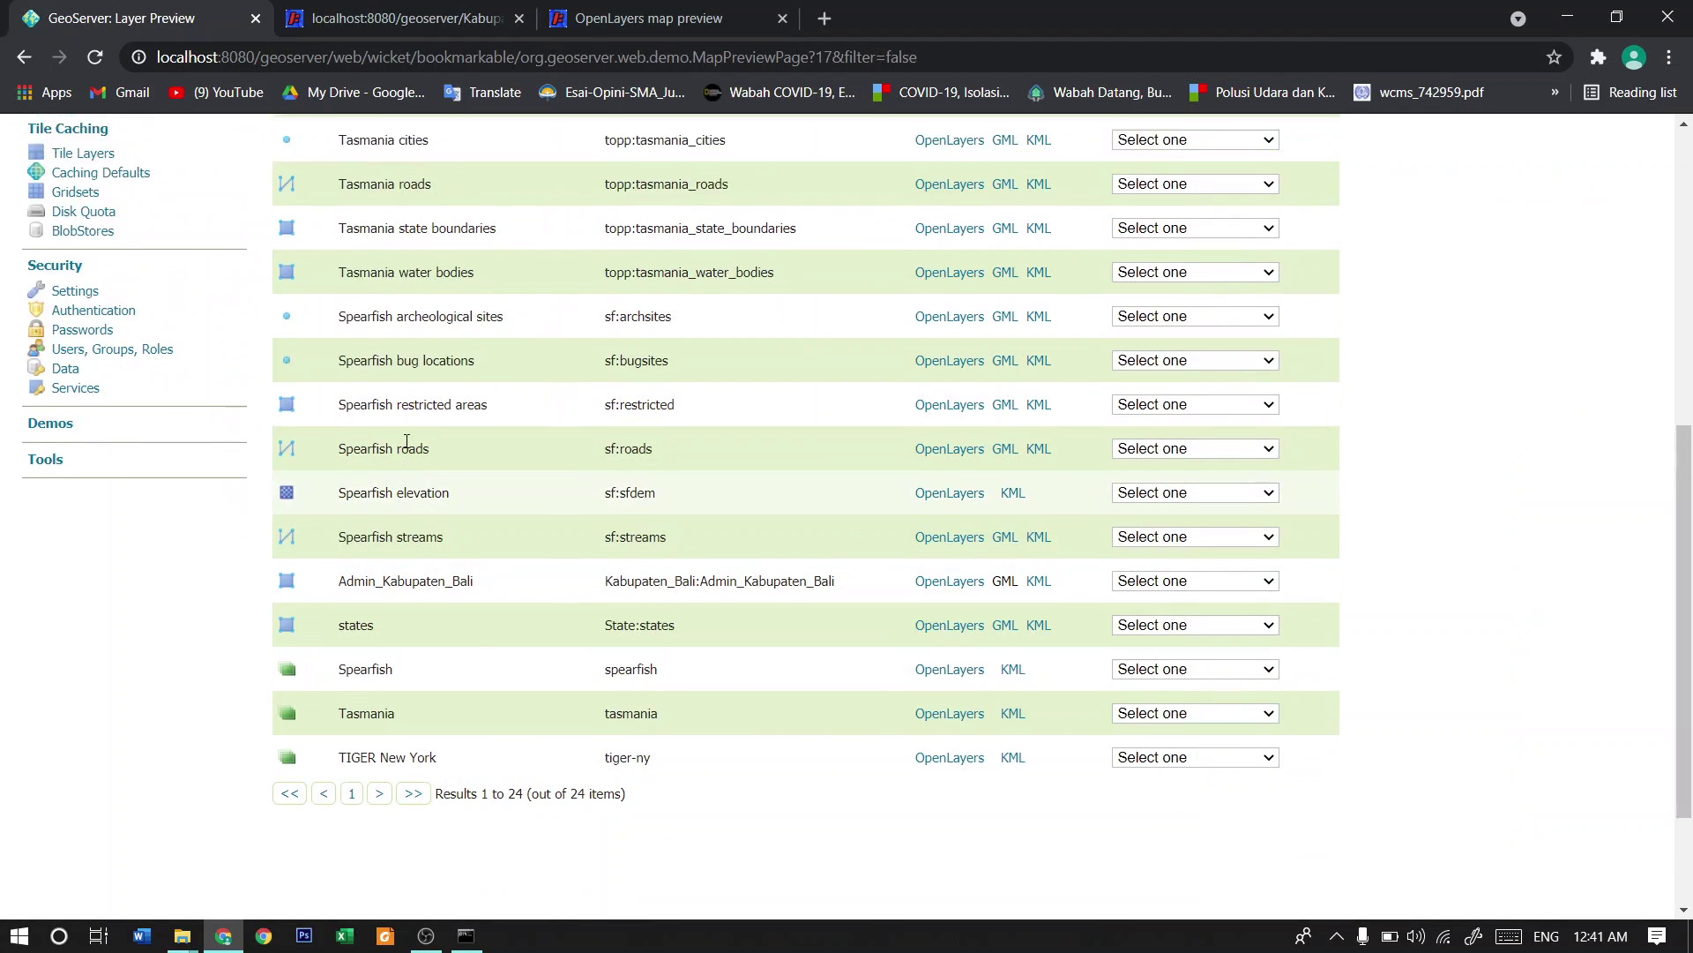
scroll(405, 441, up, 3)
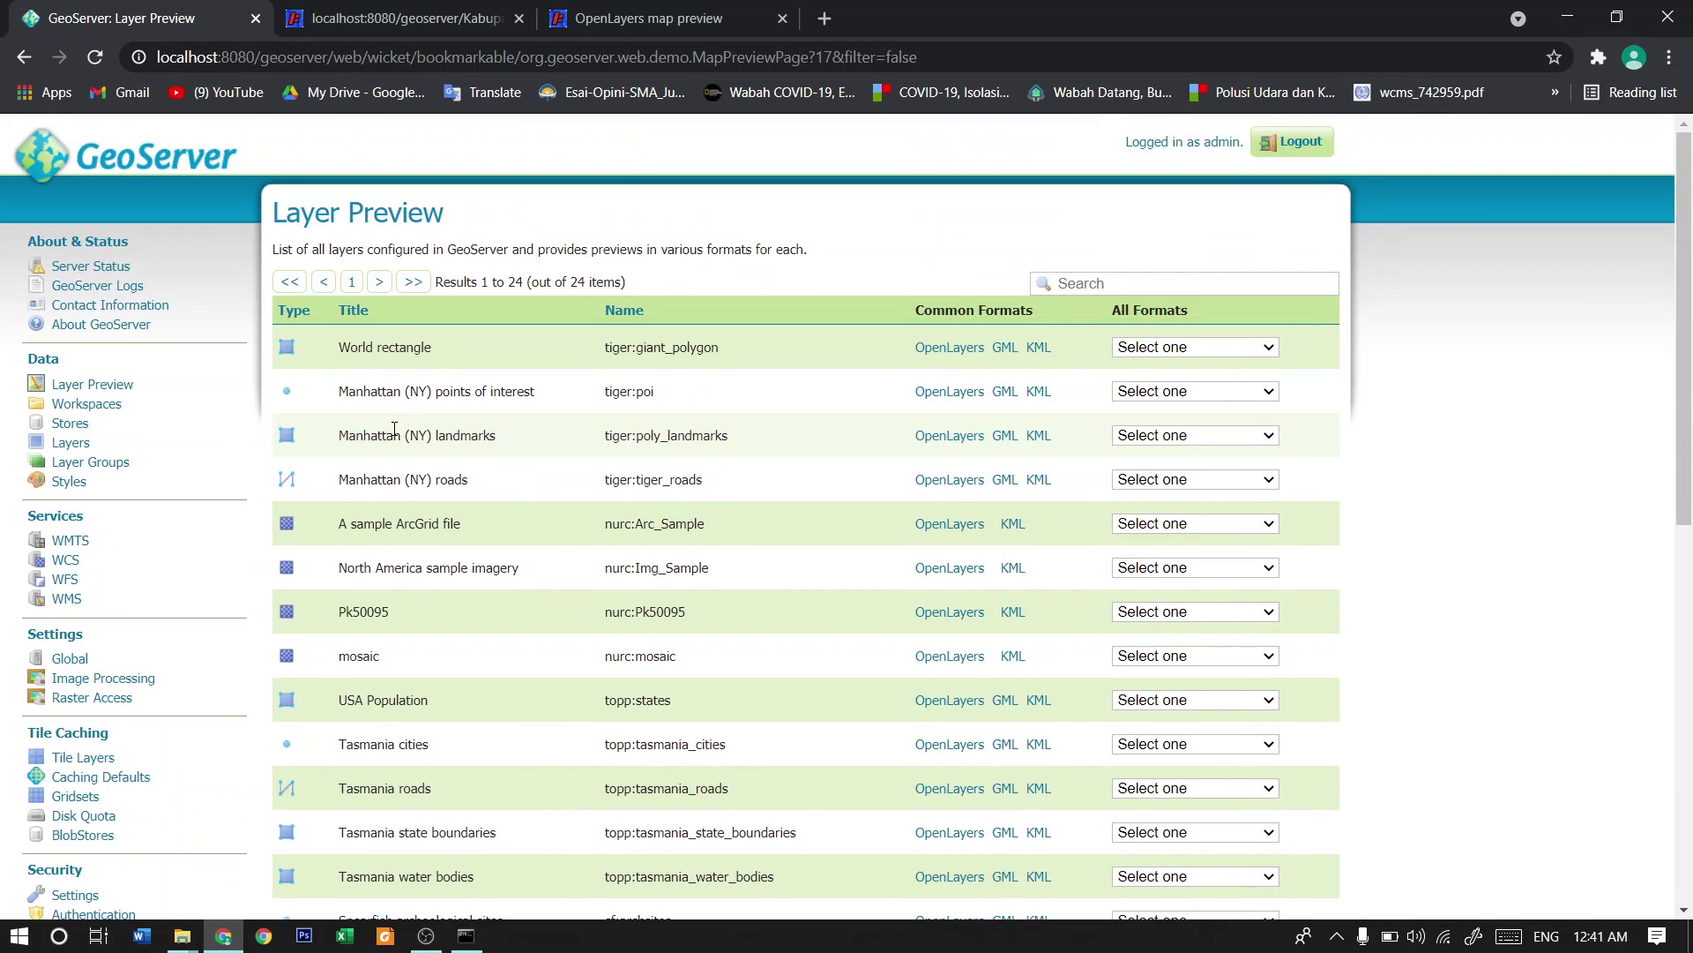
scroll(394, 429, down, 9)
scroll(393, 428, up, 9)
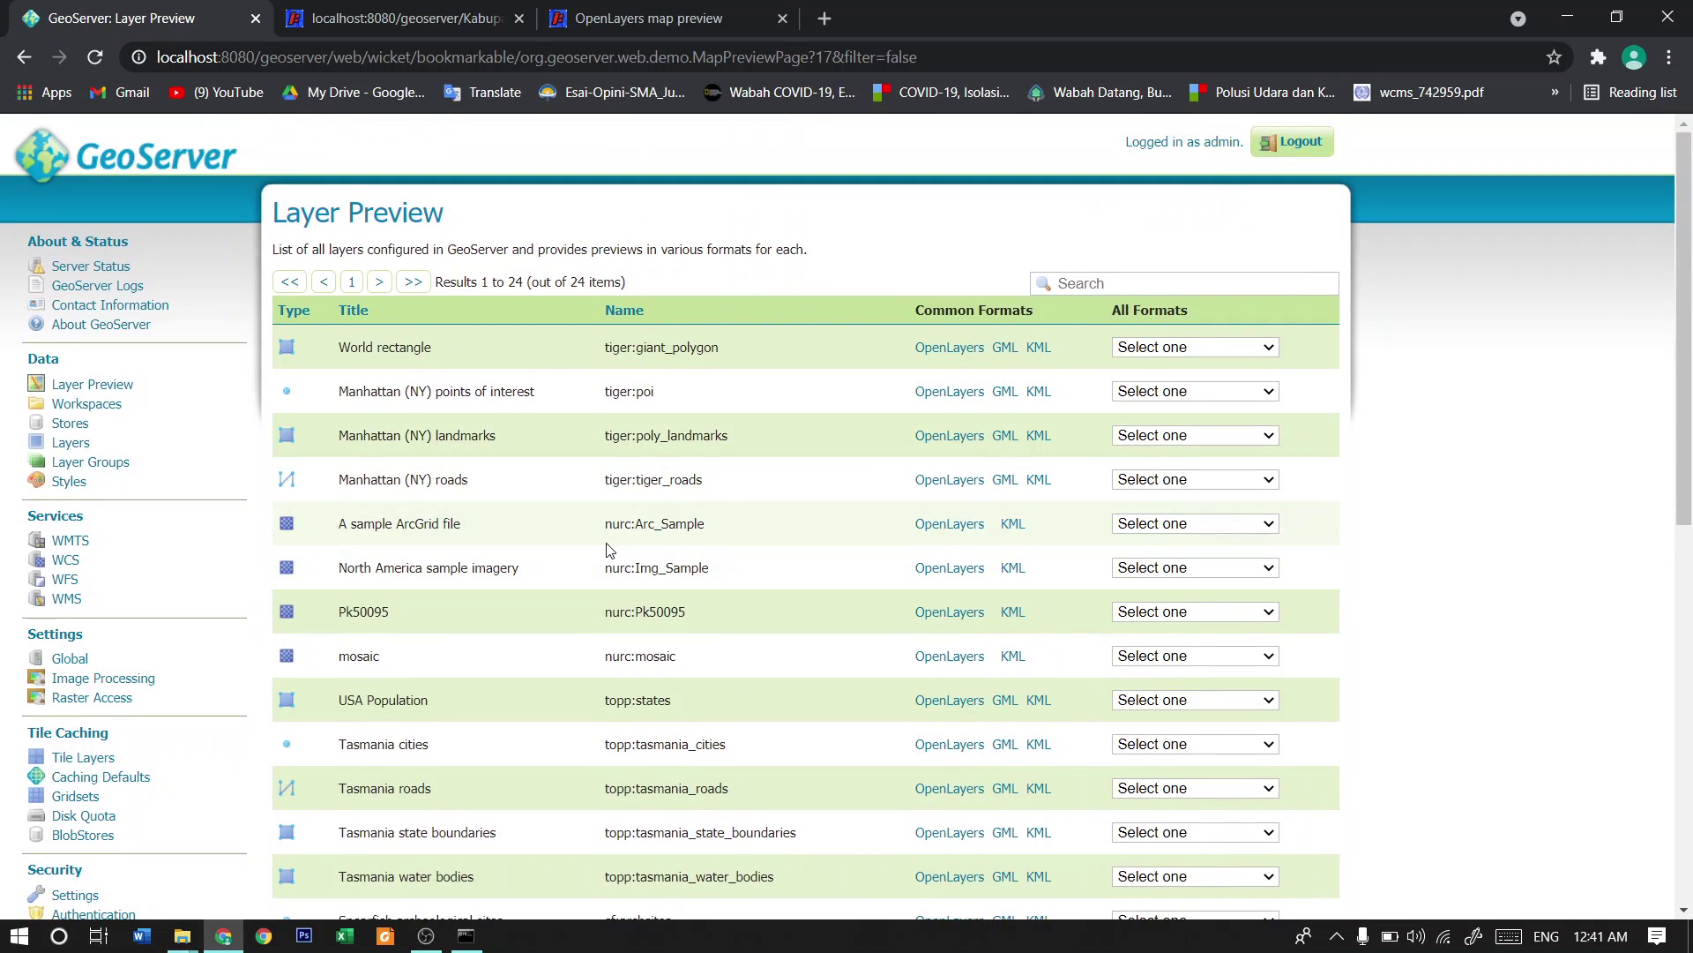
scroll(603, 600, down, 5)
scroll(603, 618, down, 3)
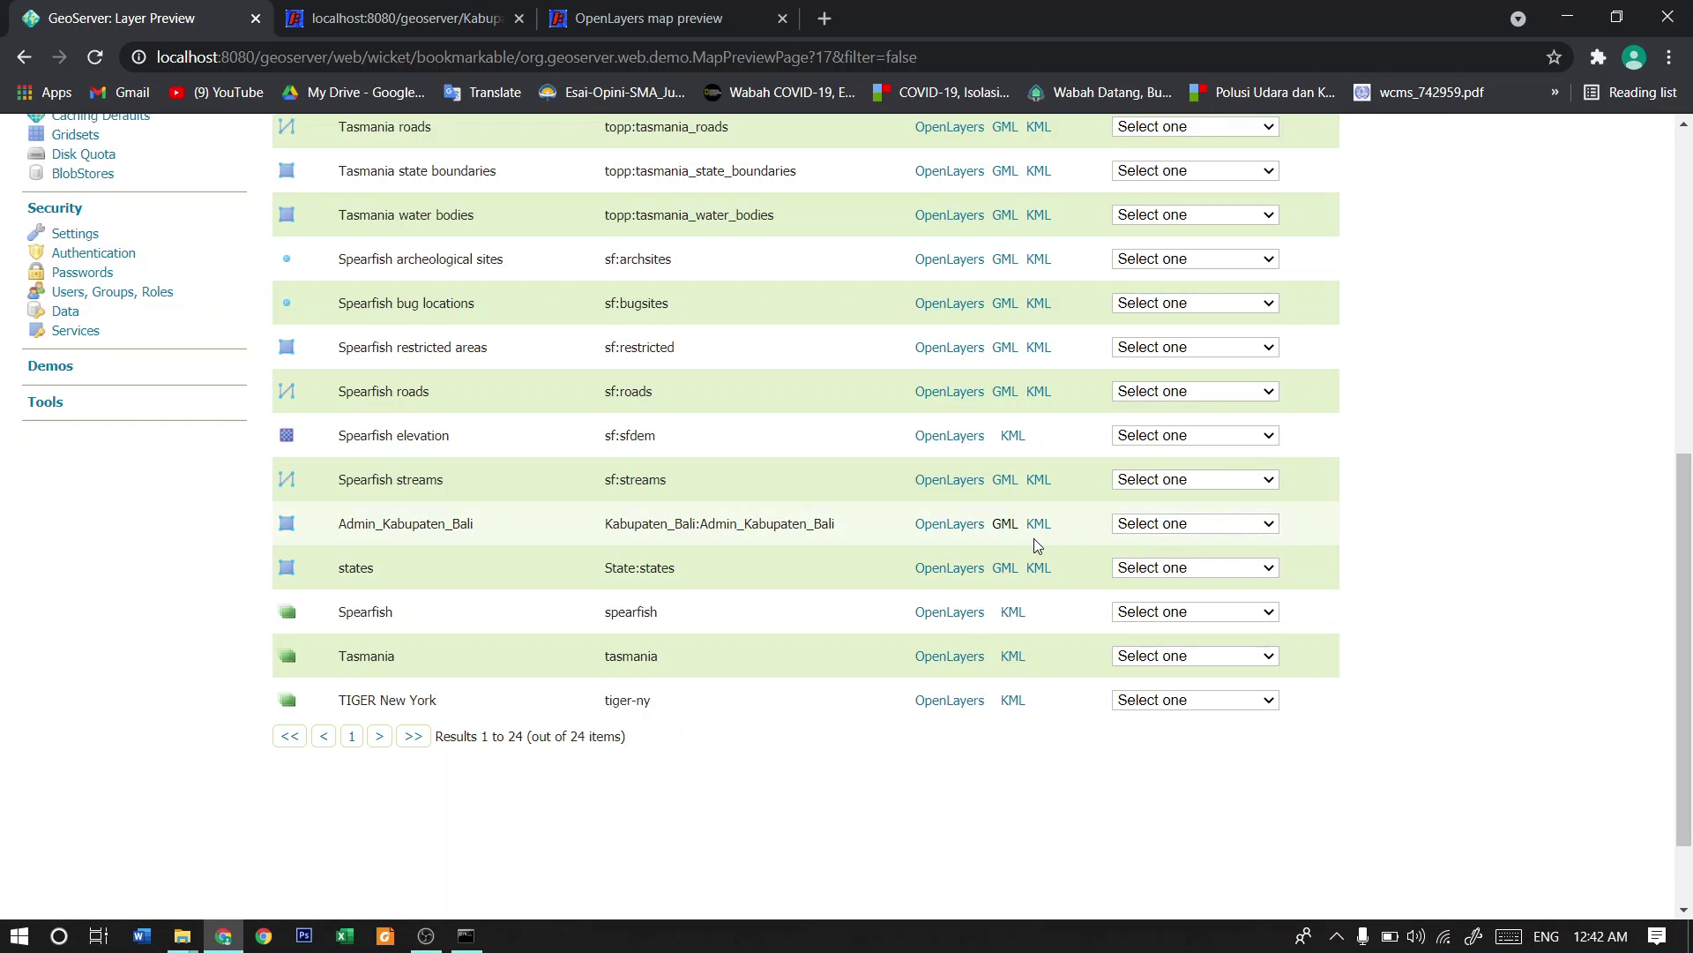
click(1145, 524)
scroll(1182, 794, down, 4)
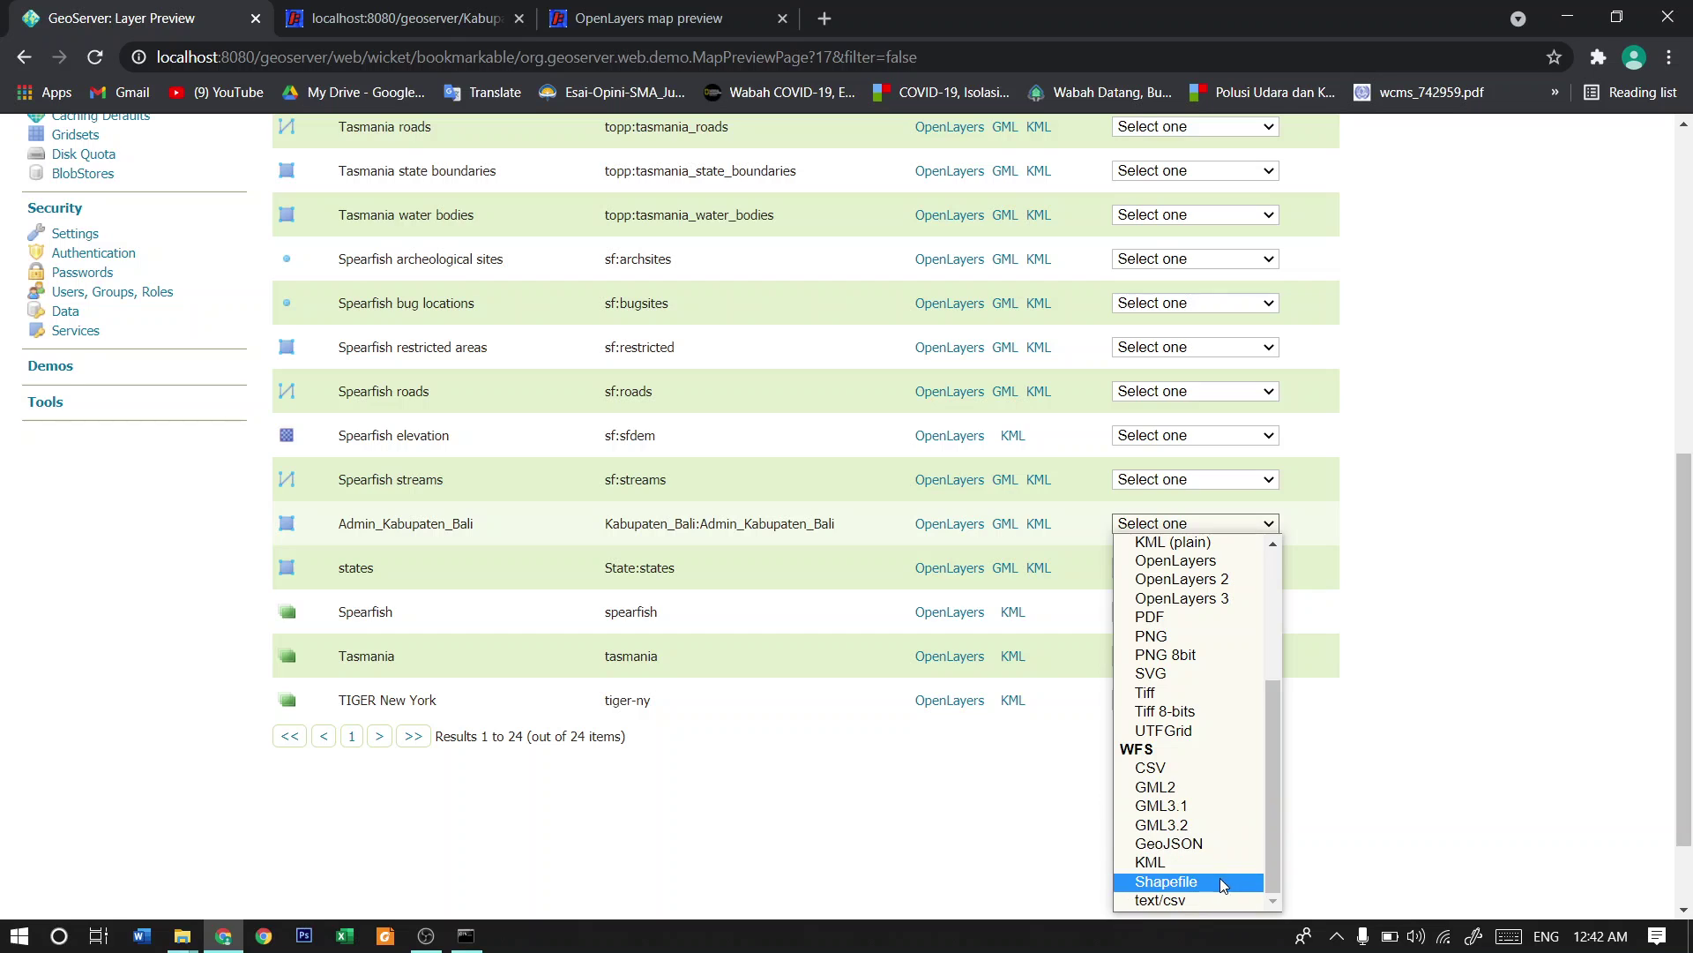
click(1039, 530)
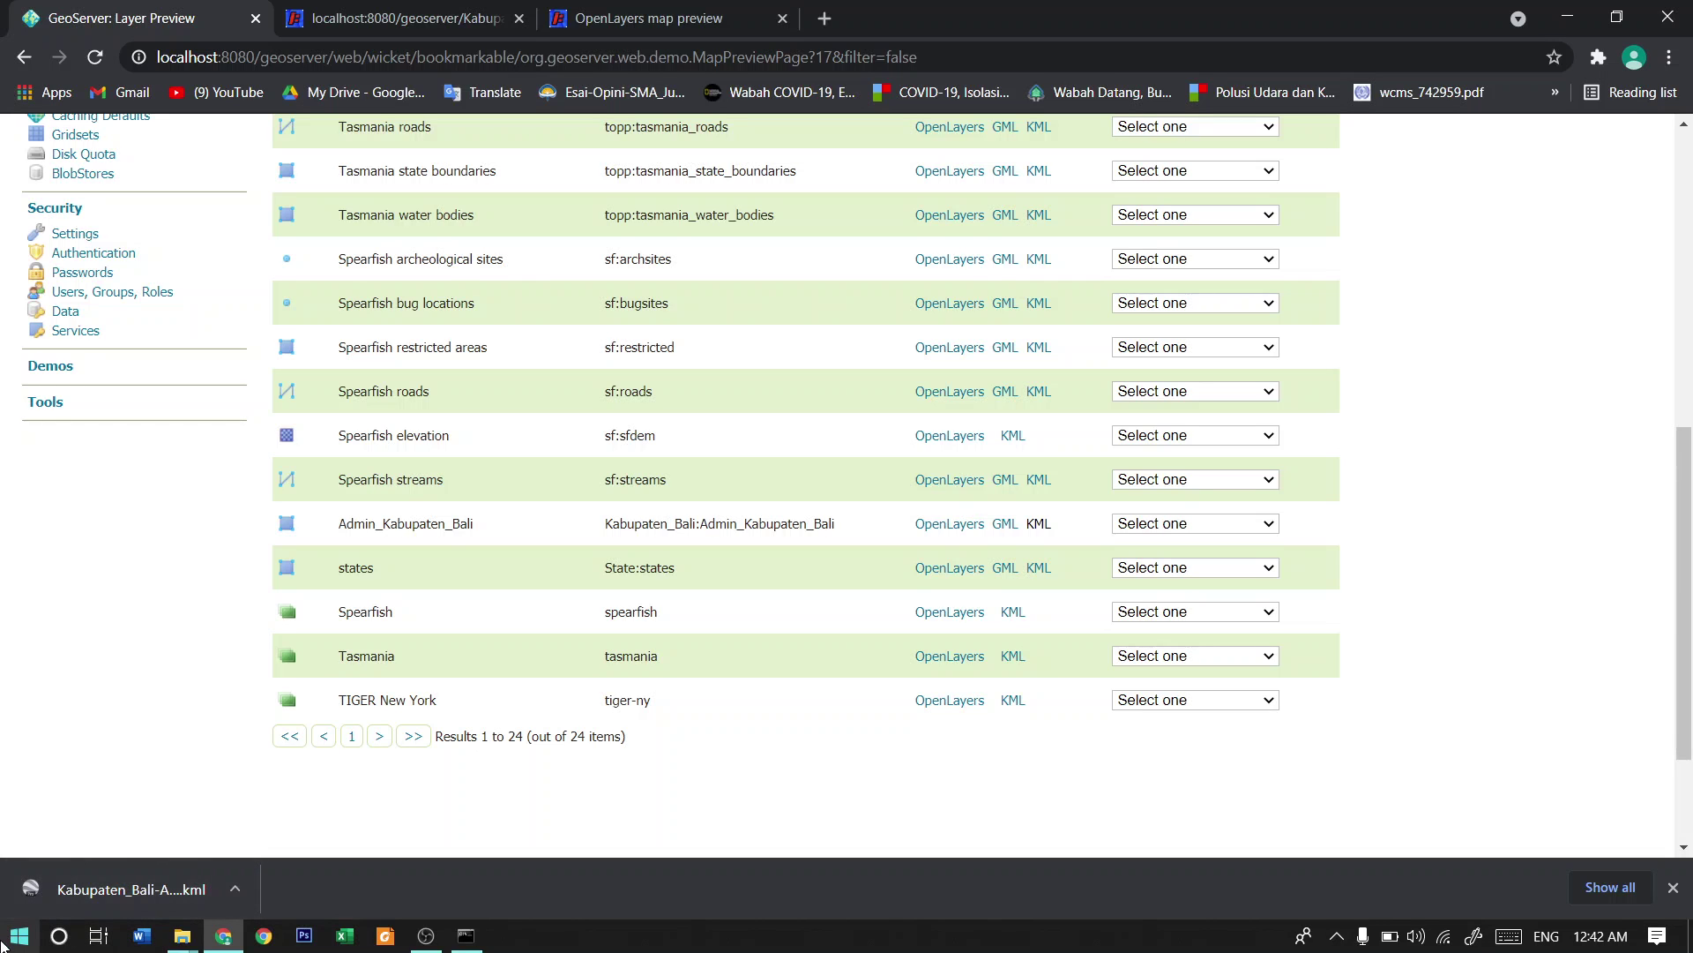
Search the Start menu for 'google earth' and launch Google Earth Pro
click(4, 945)
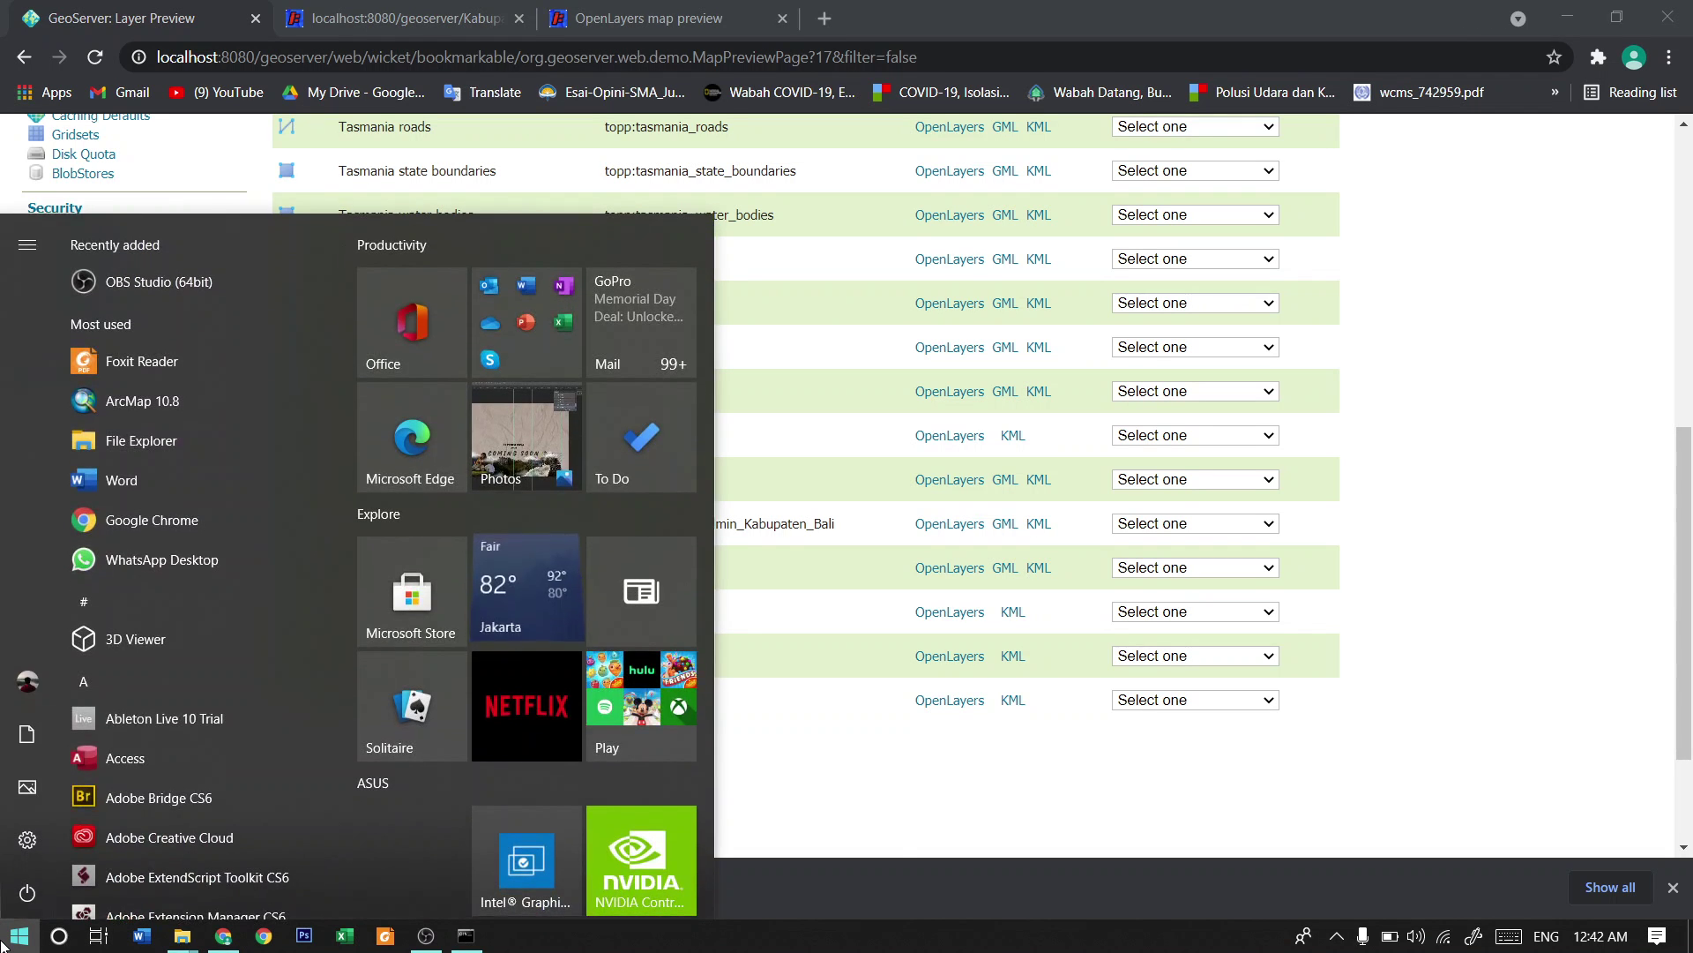
text(google ea)
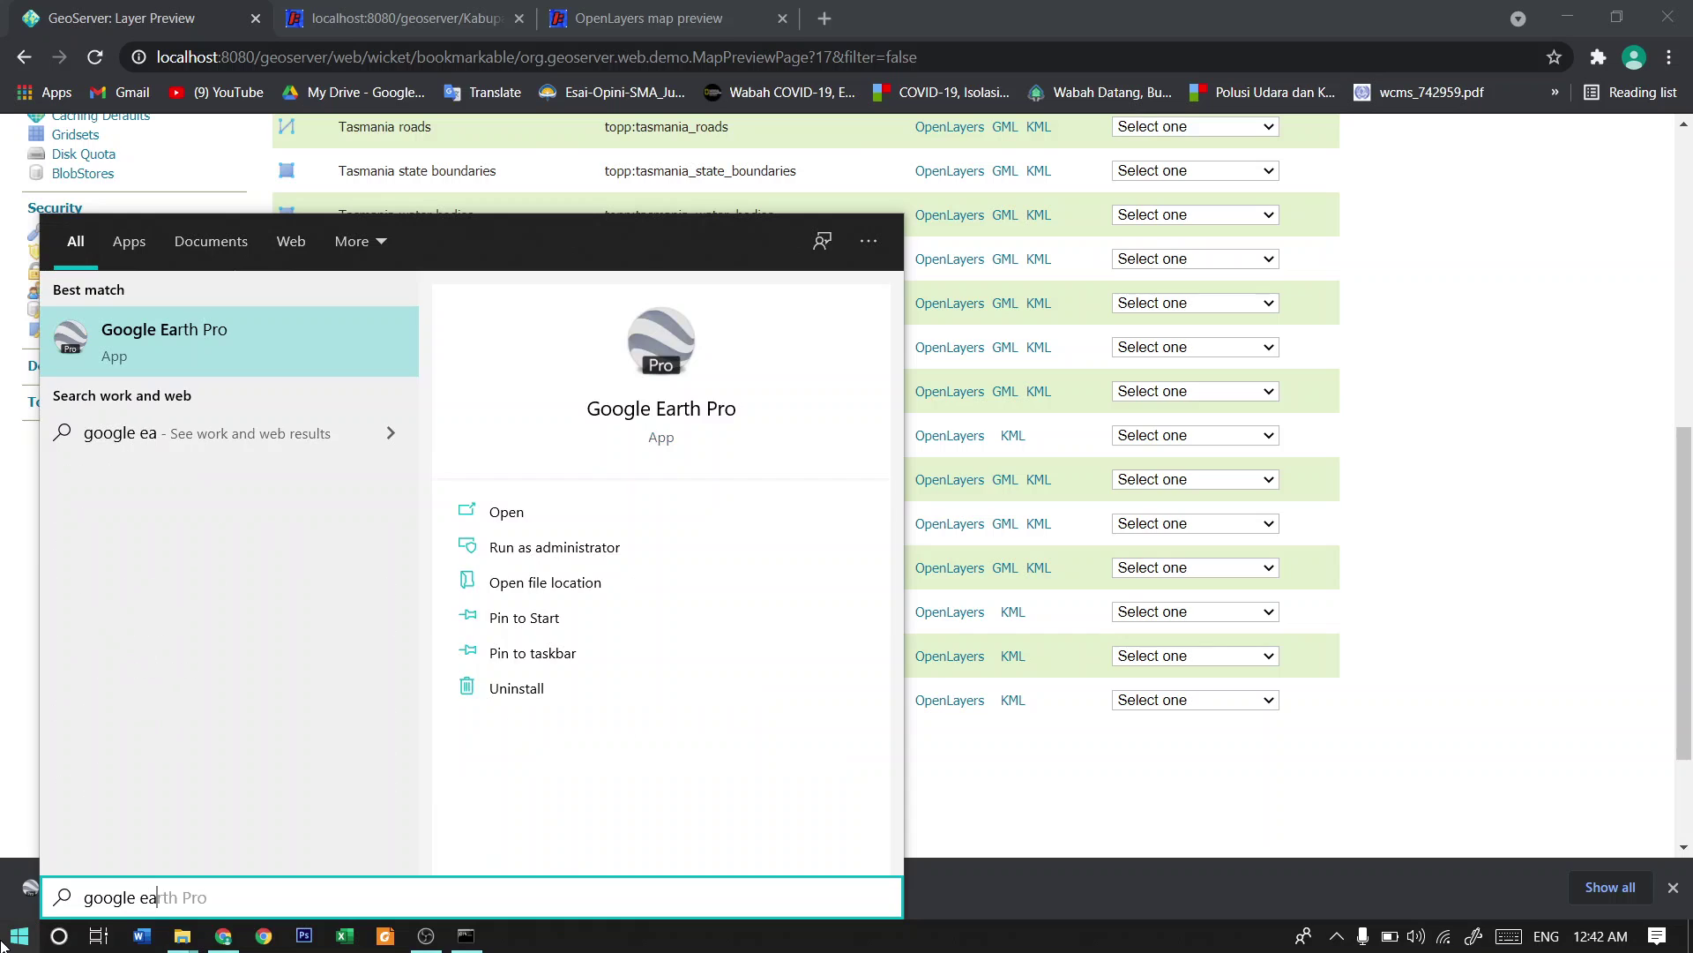
text(rth)
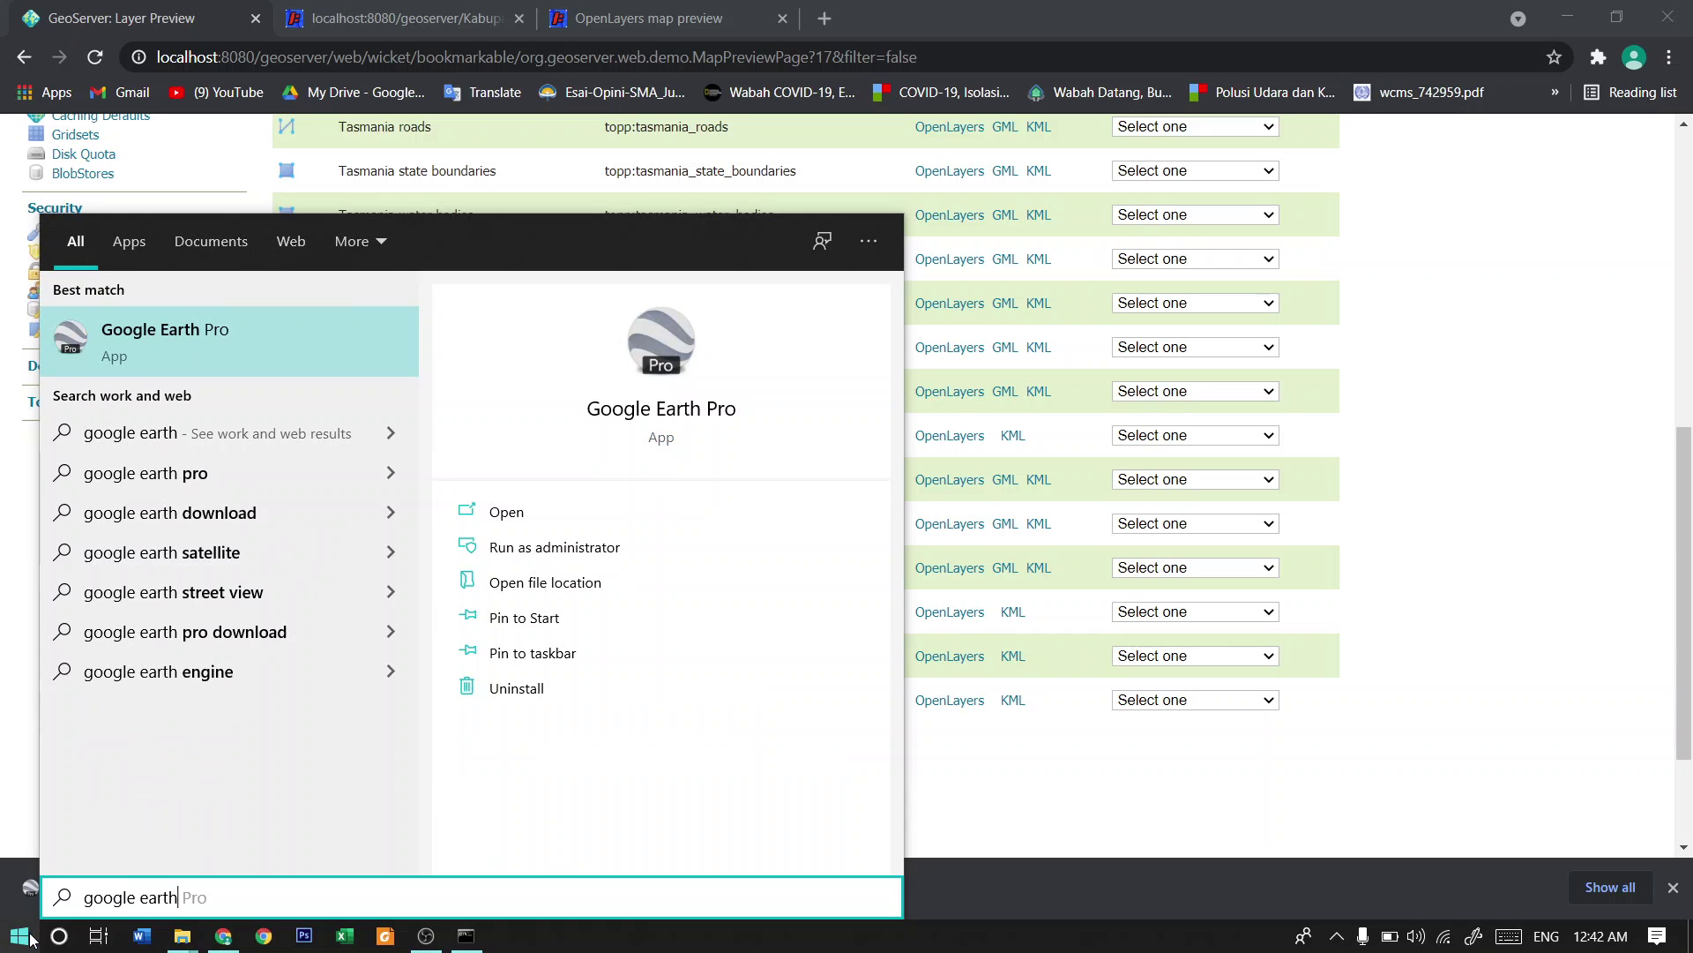
click(426, 936)
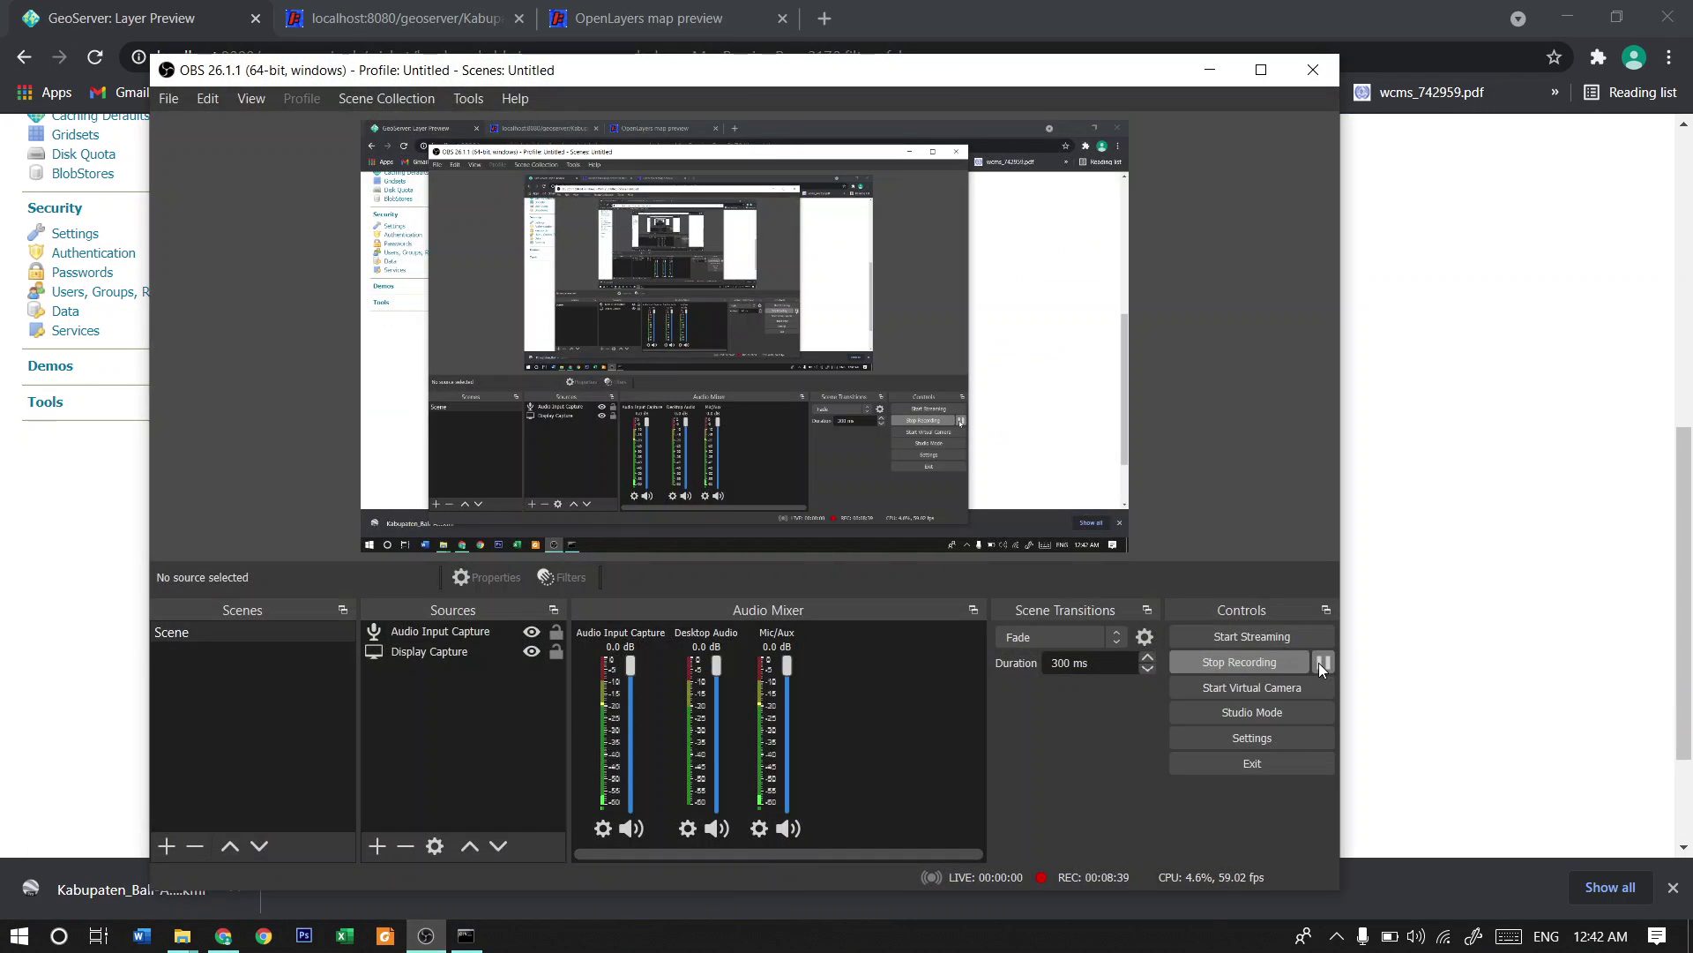
click(1210, 70)
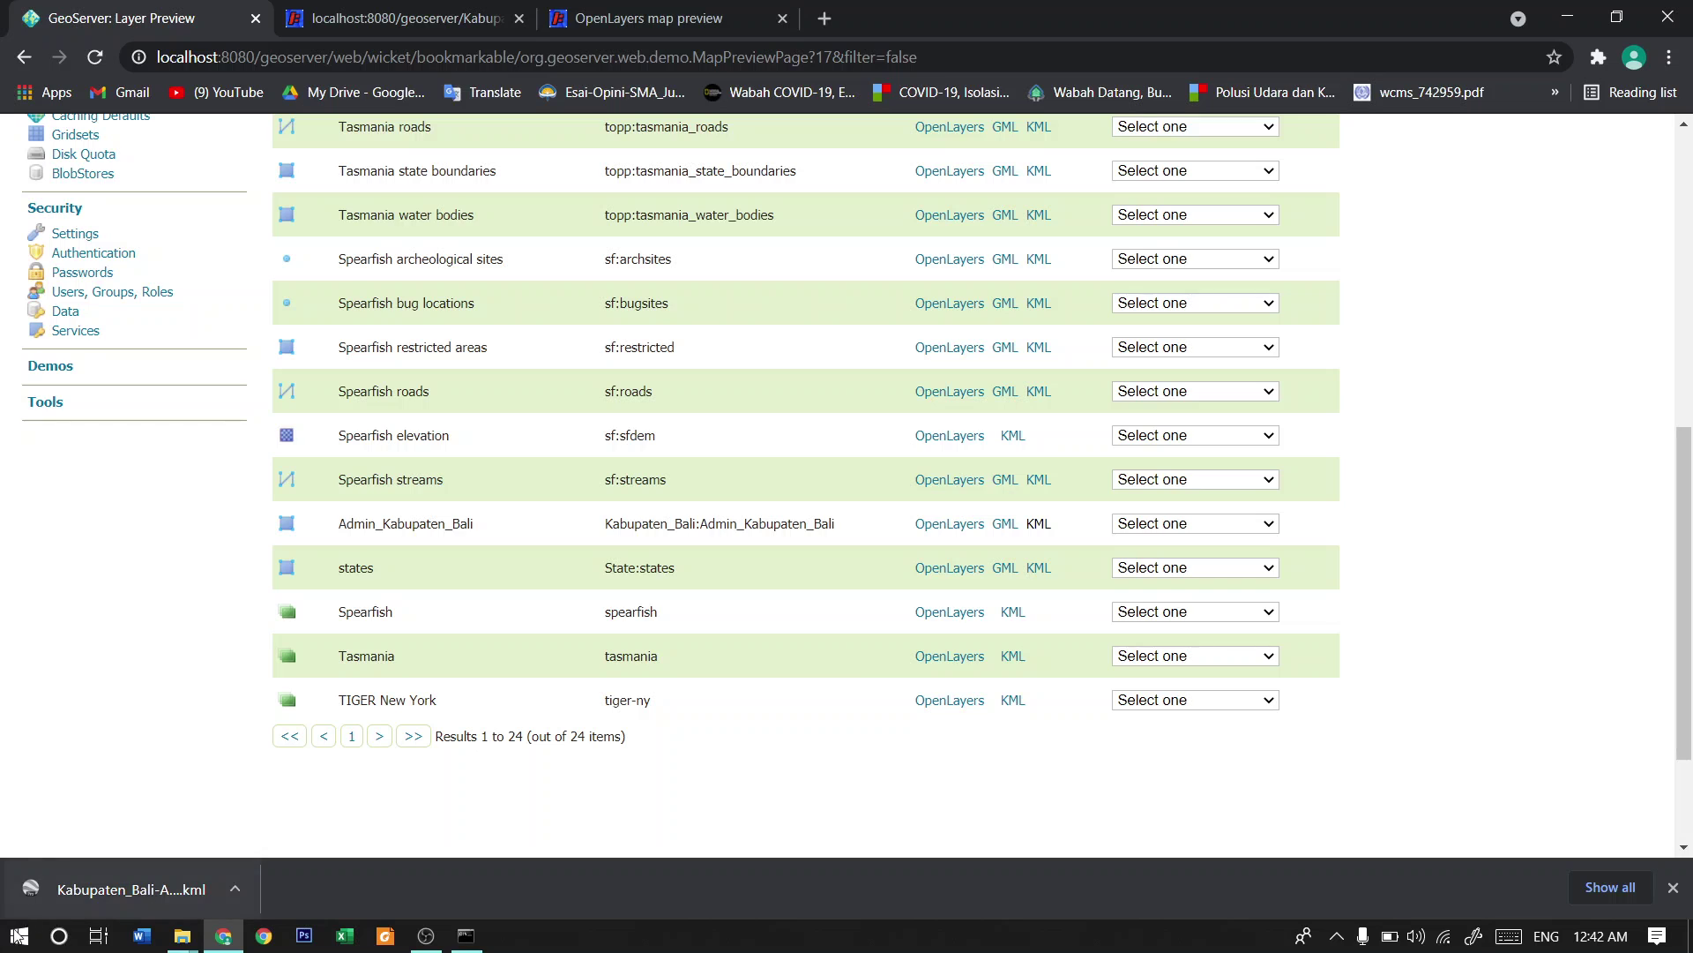
click(18, 935)
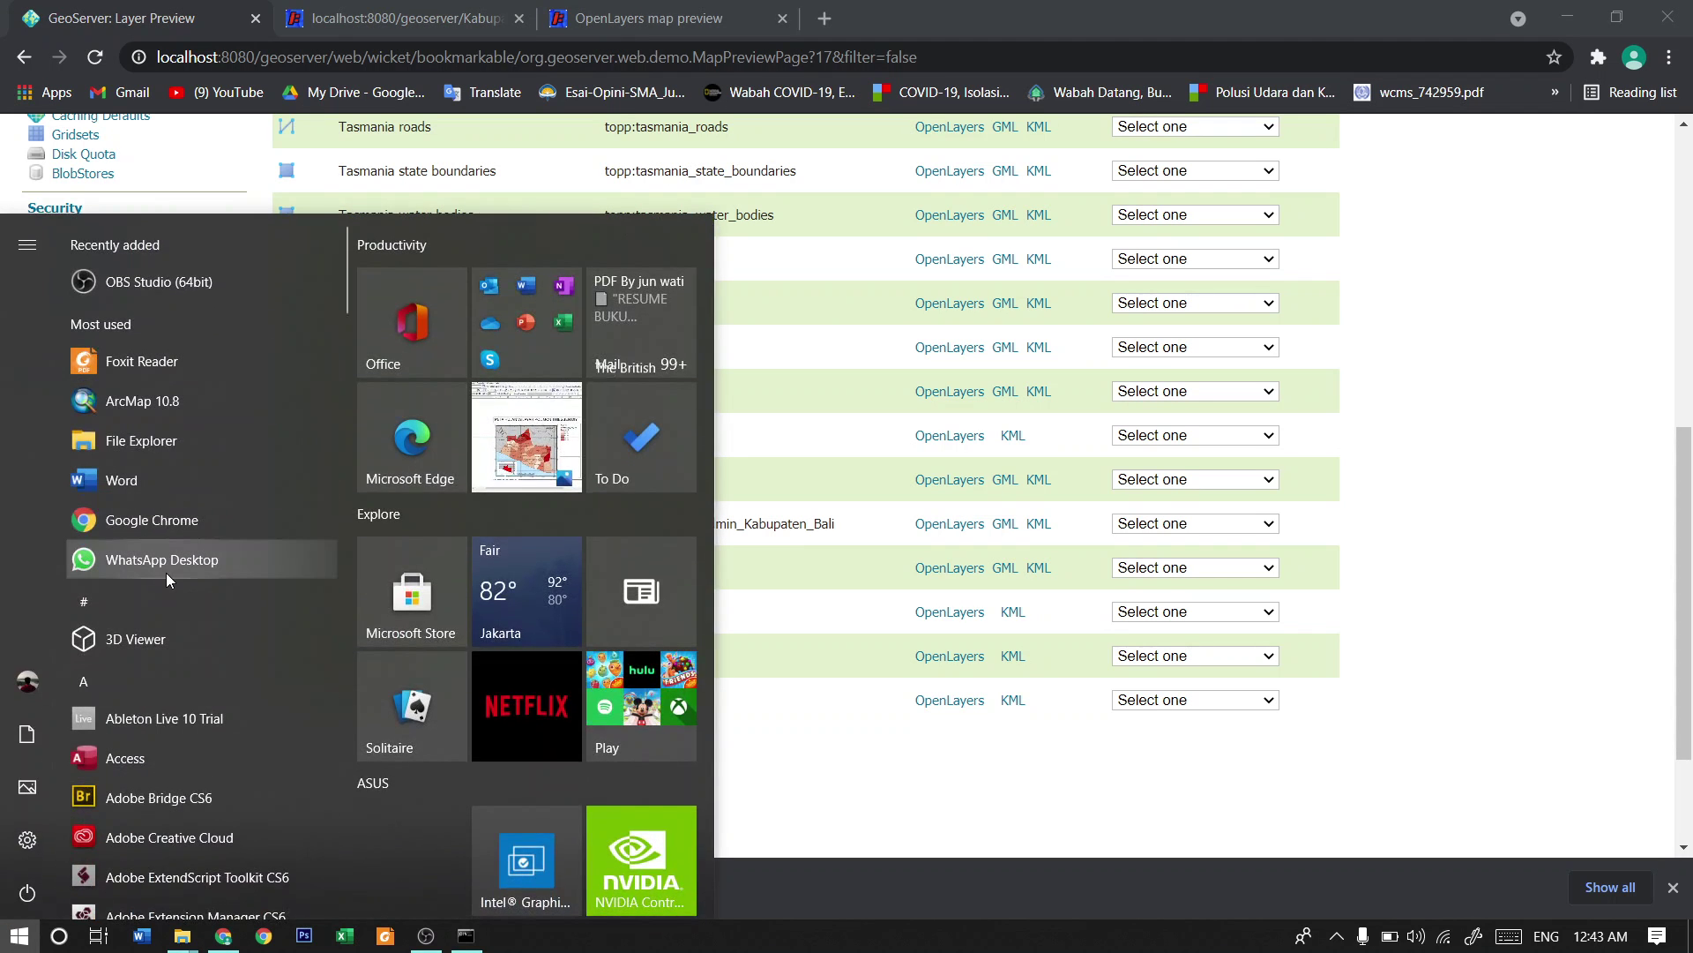
text(googl)
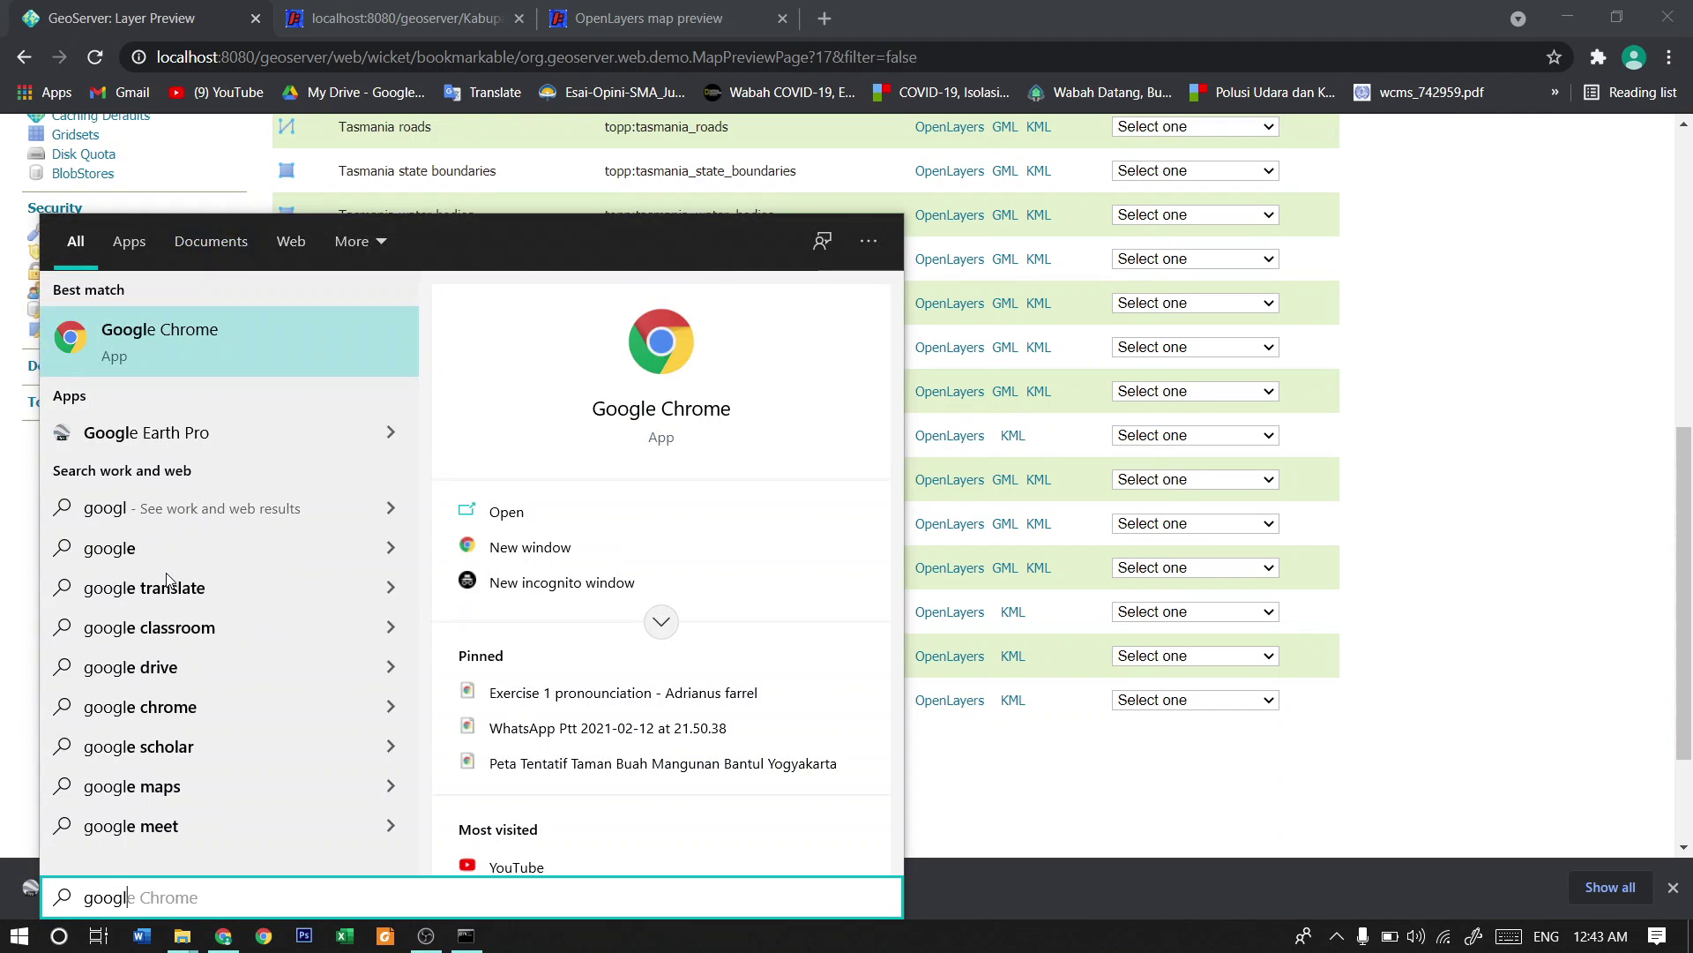
click(239, 432)
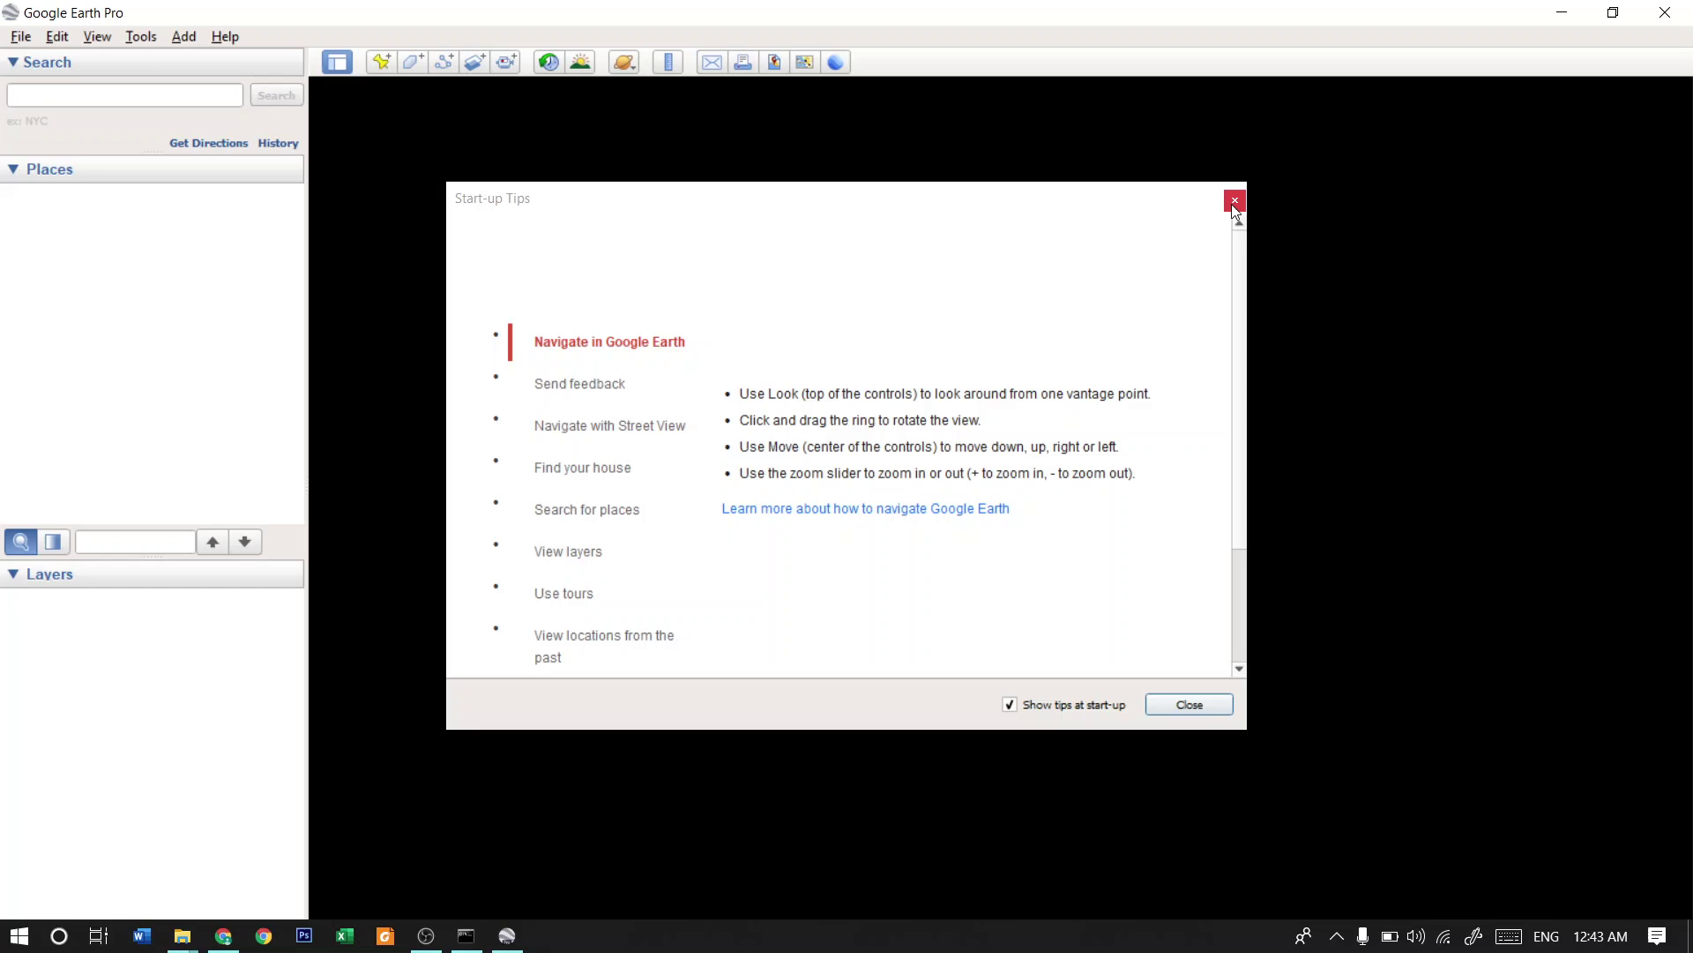
Dismiss the start-up tip and drag the downloaded KML from Chrome into Google Earth
click(1231, 204)
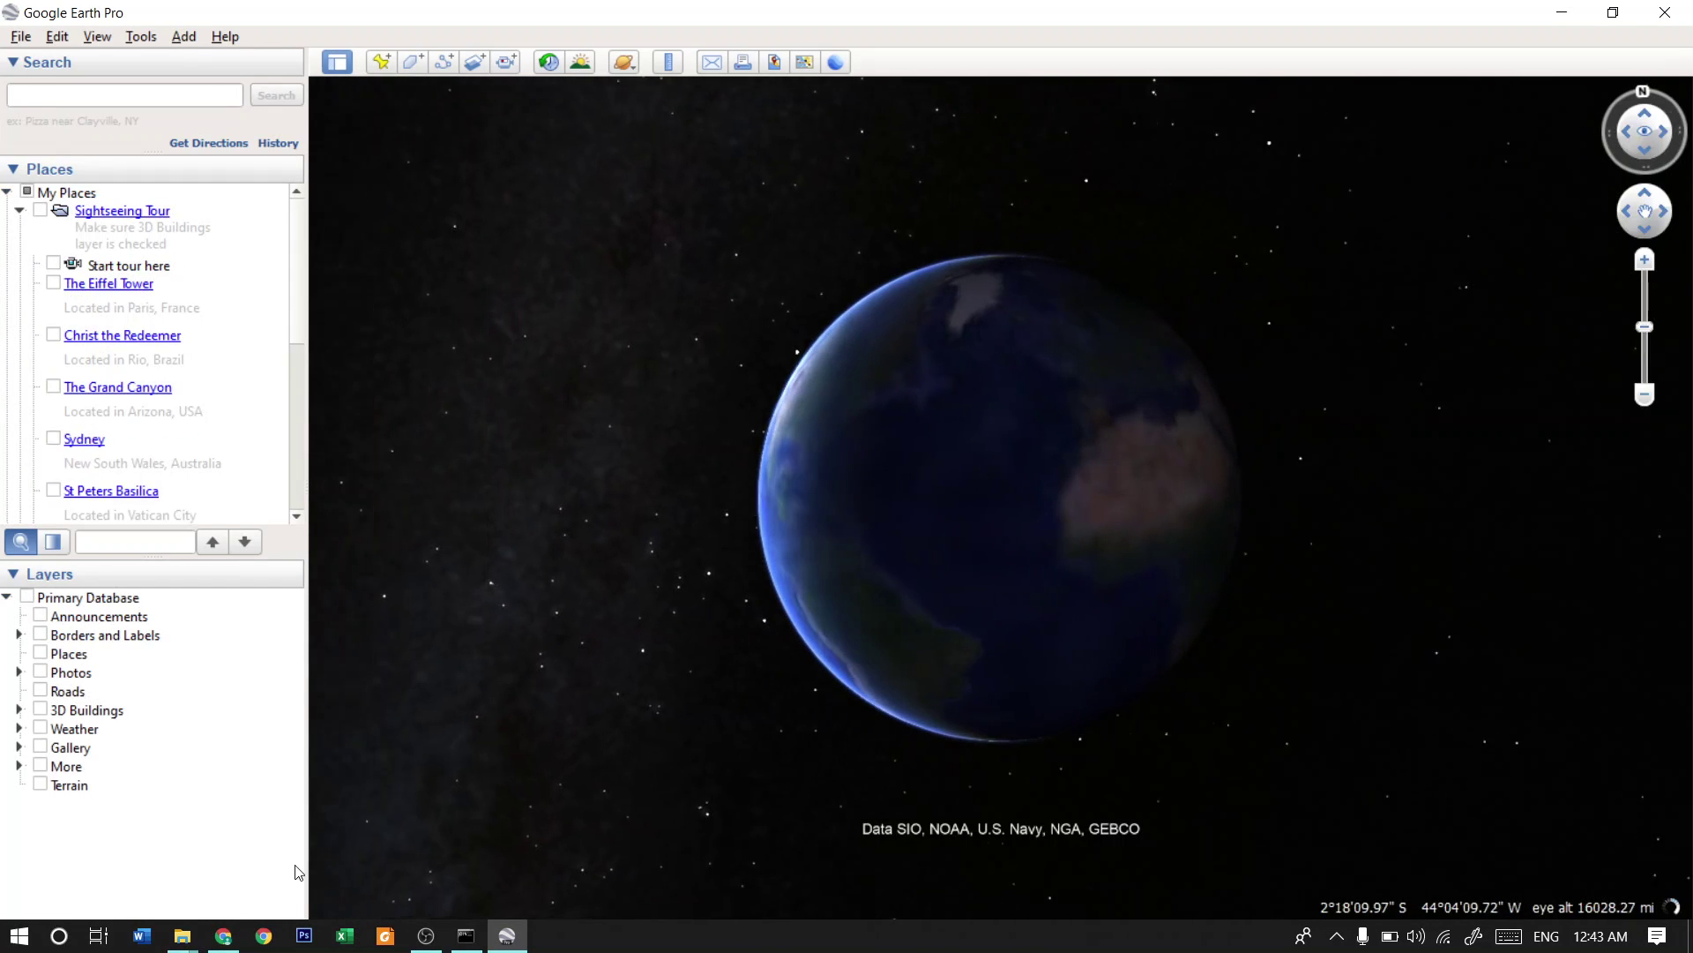
click(223, 936)
drag(187, 891, 935, 545)
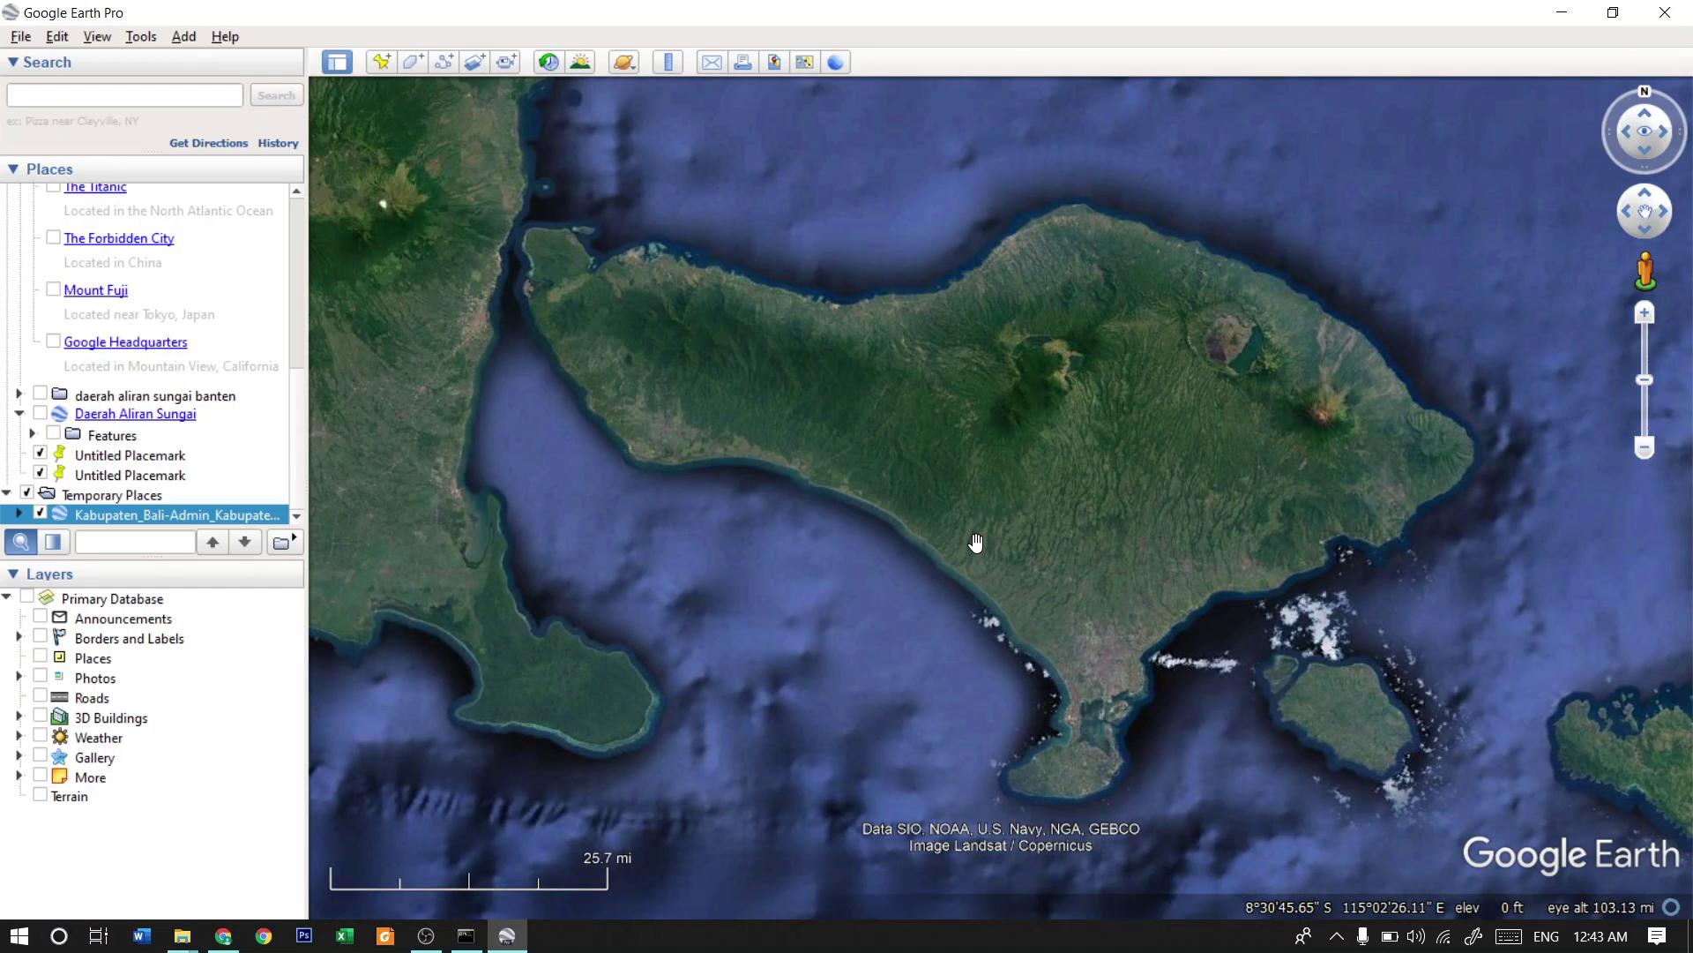
Zoom and pan the globe to Bali to view the grey regency polygons
scroll(975, 541, up, 3)
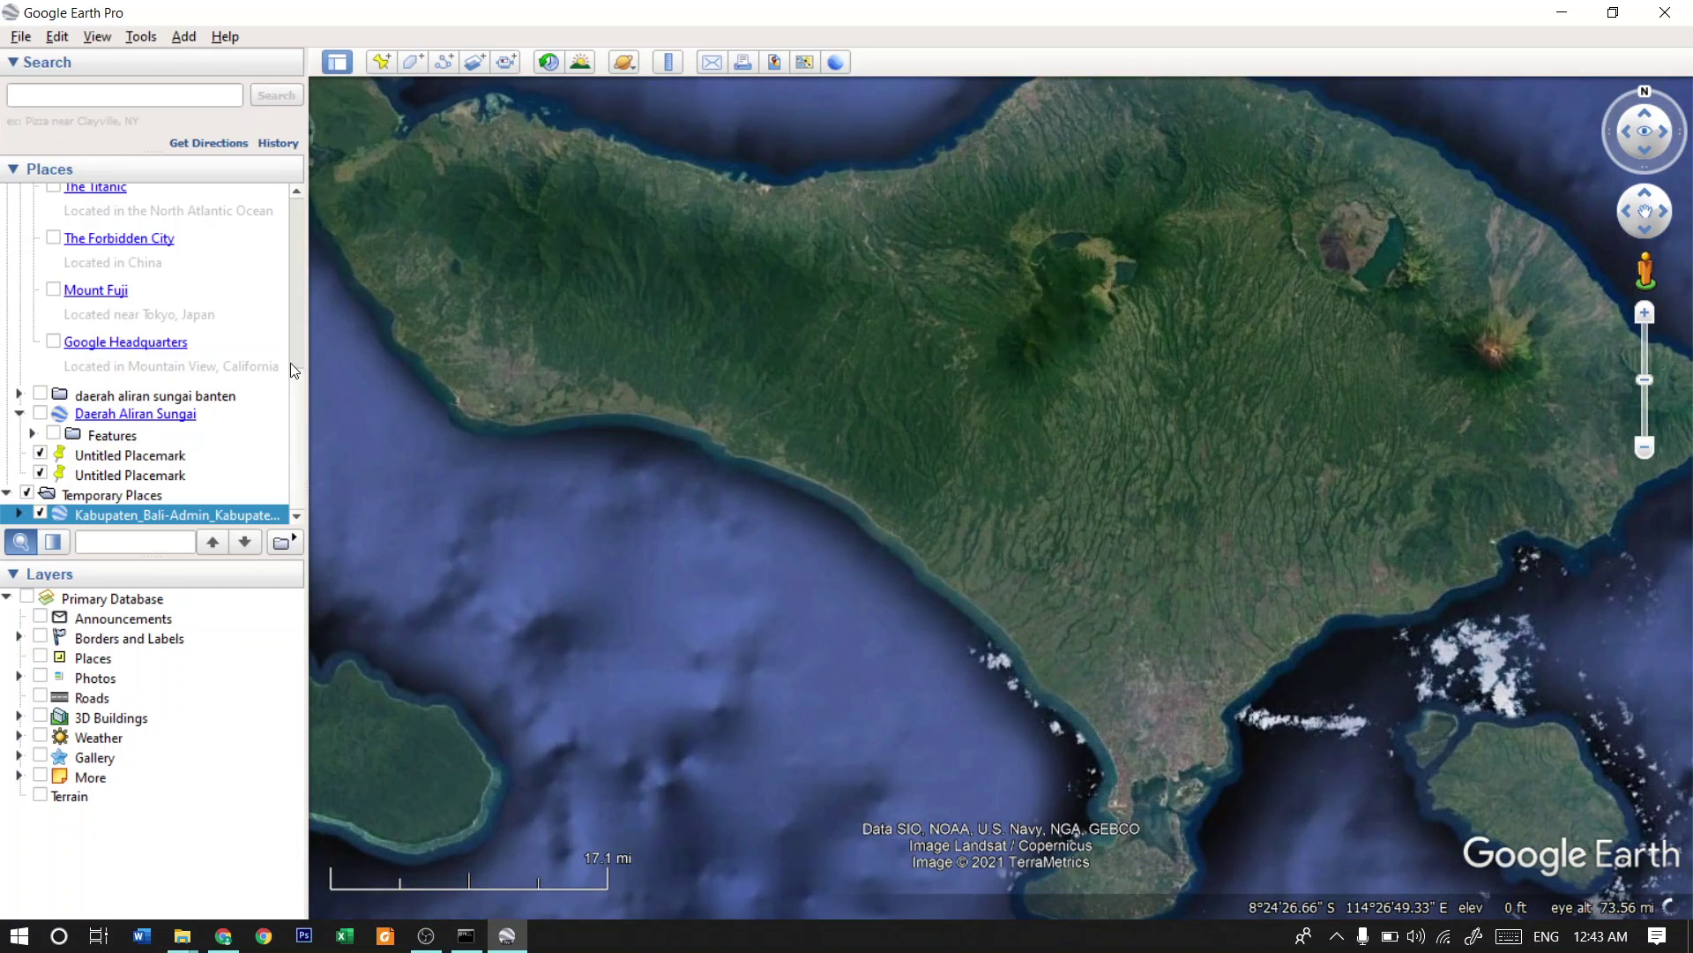
click(296, 354)
drag(696, 335, 604, 422)
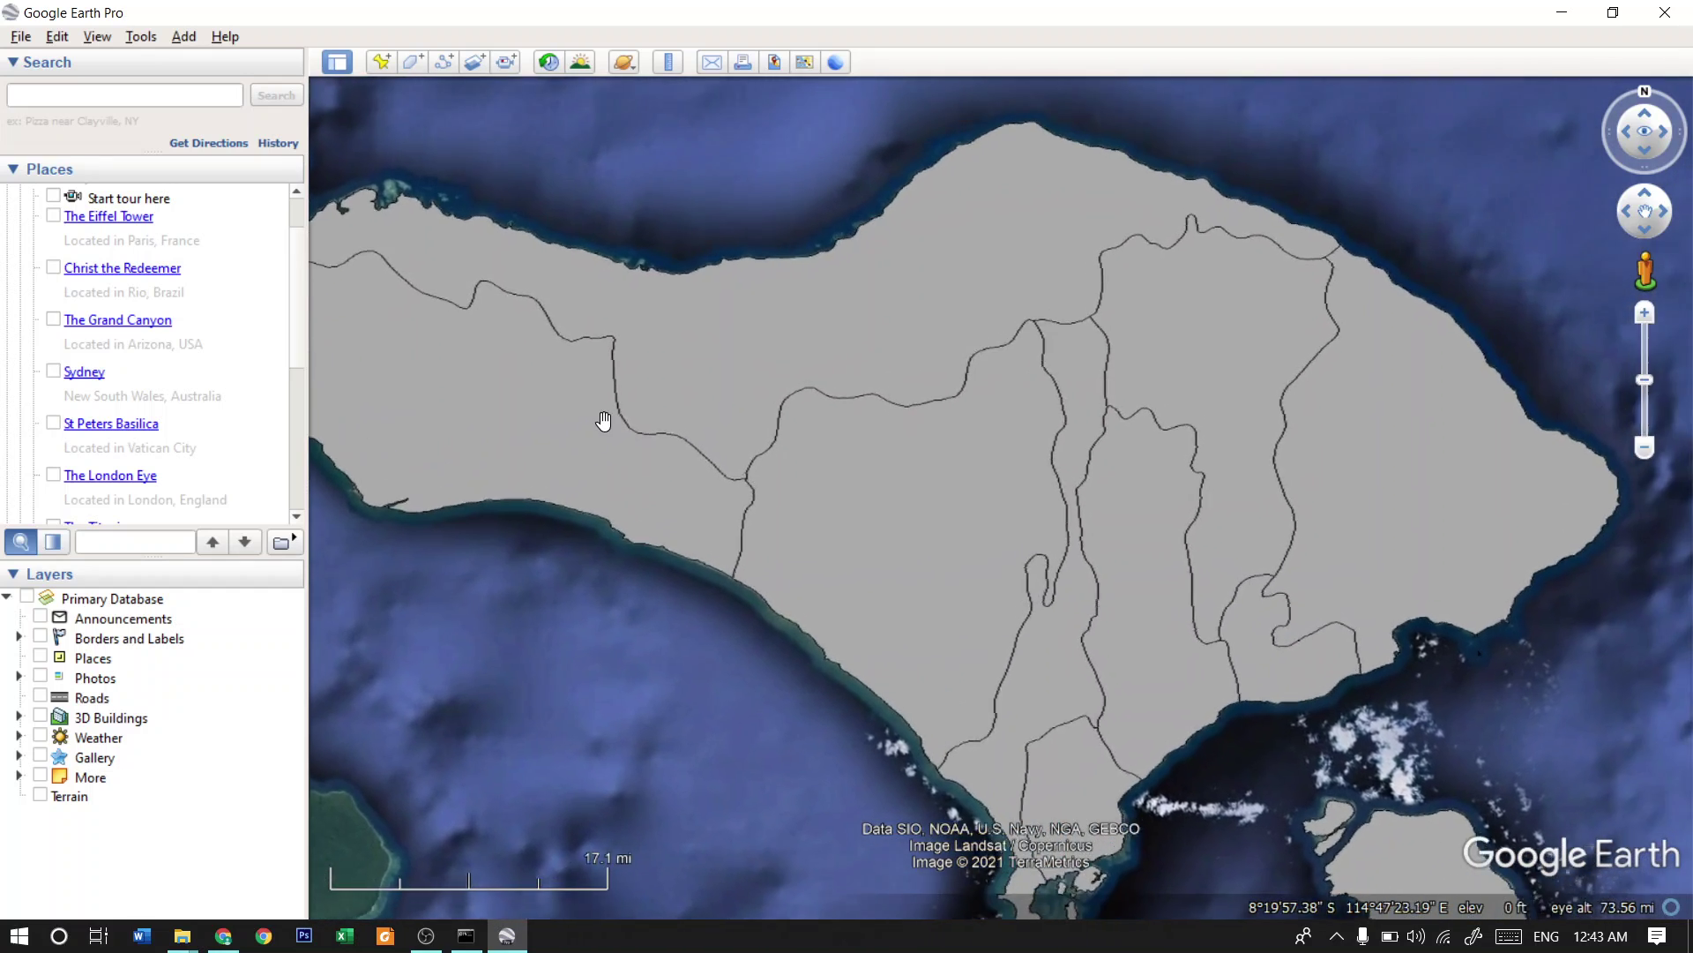
scroll(673, 469, down, 3)
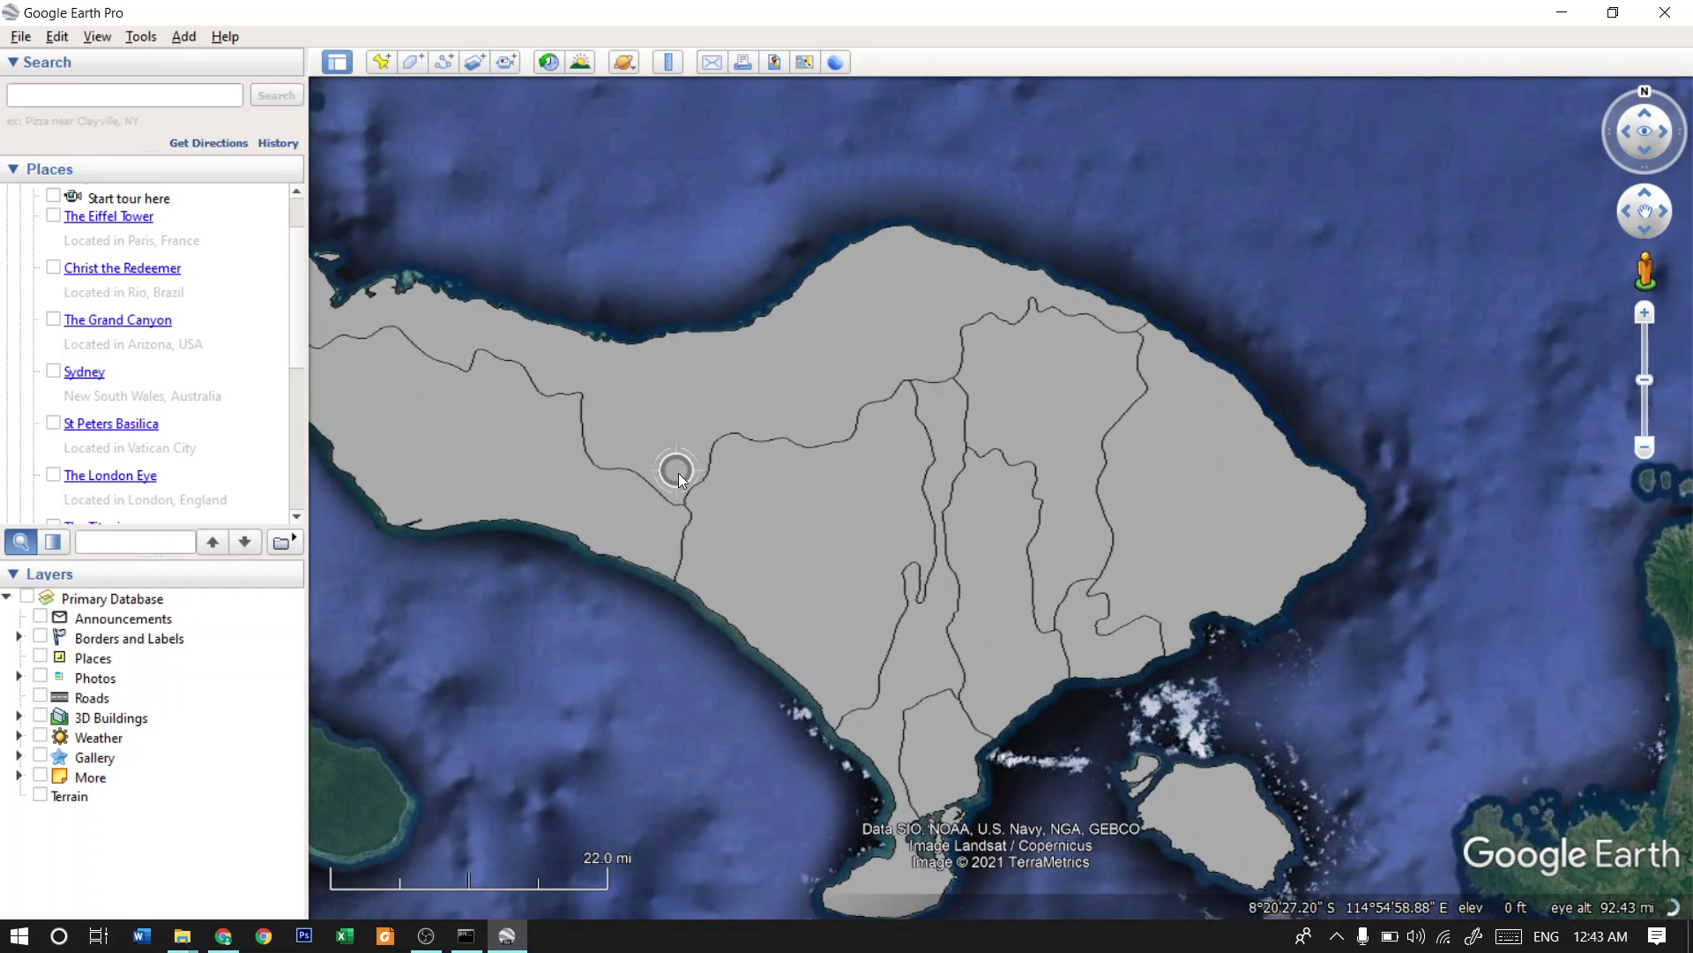
scroll(677, 475, down, 3)
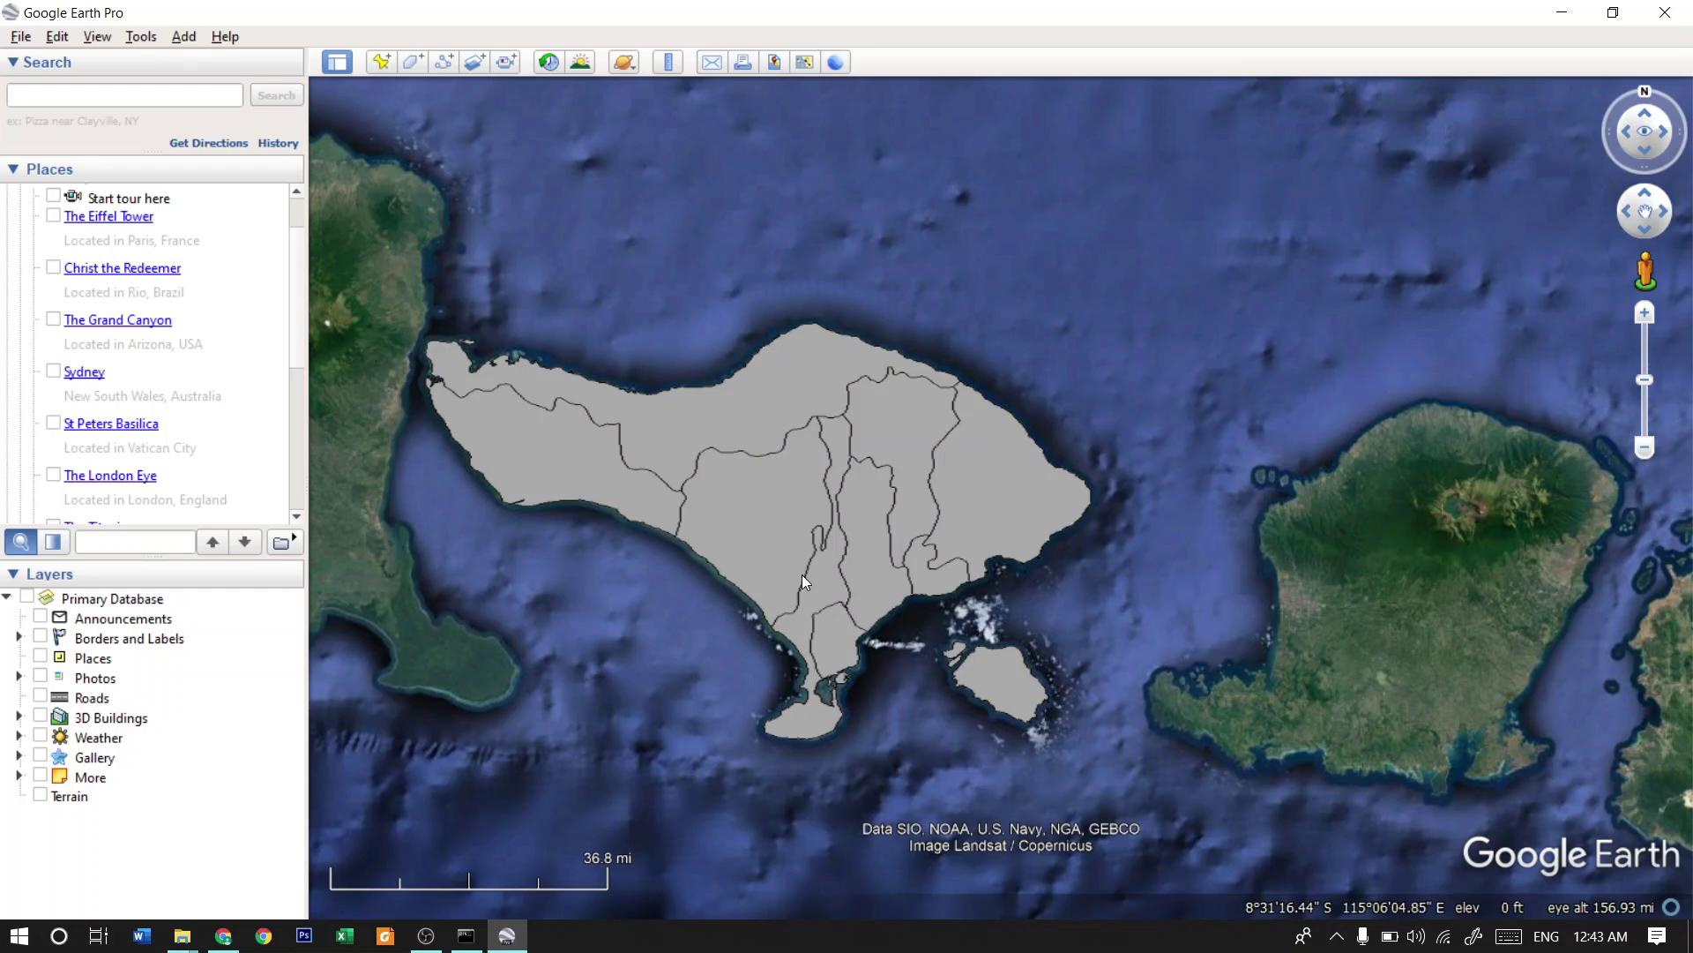
drag(802, 574, 925, 603)
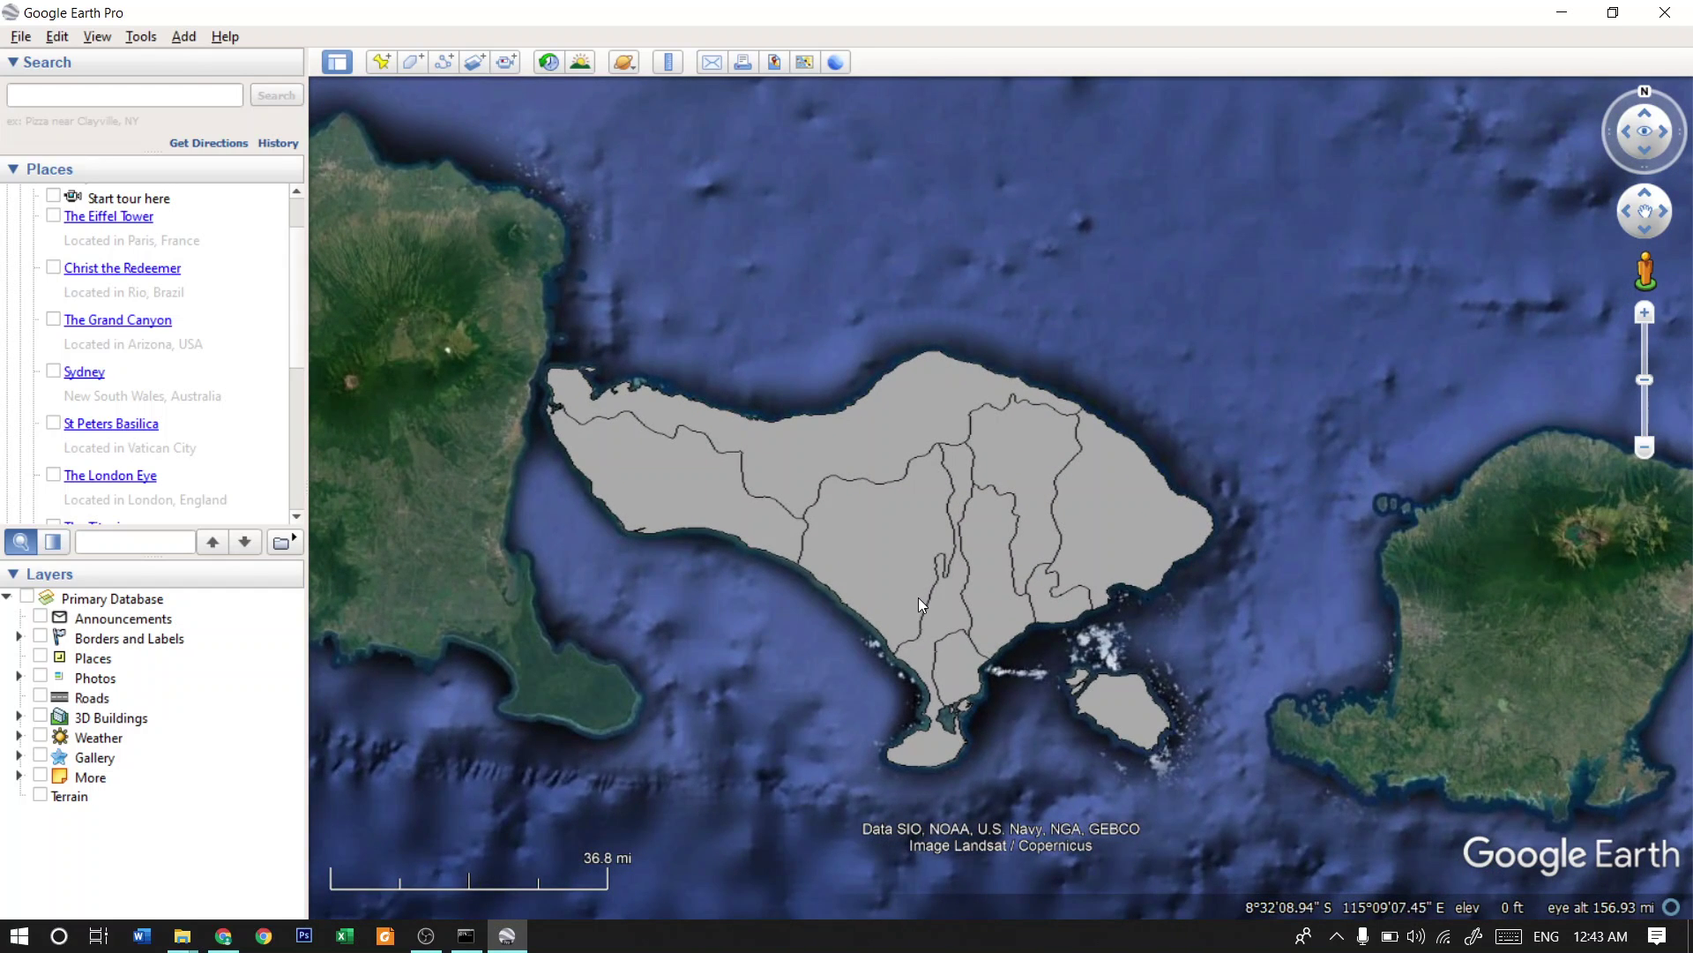
right_click(627, 479)
click(634, 468)
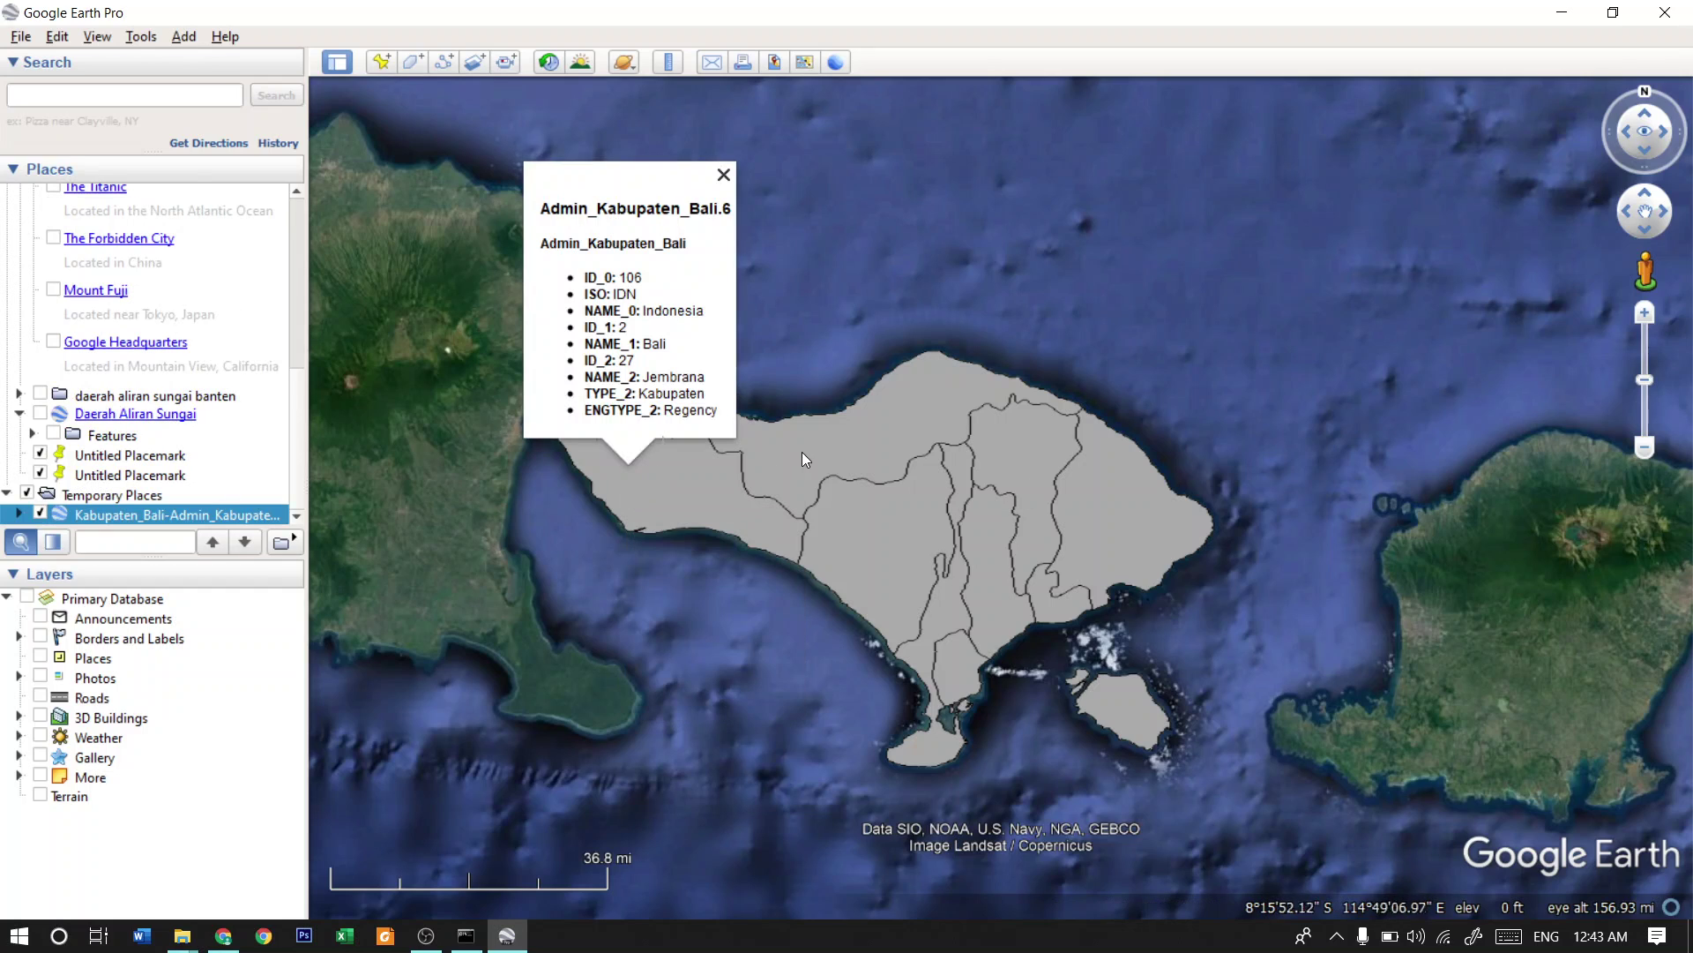
click(881, 406)
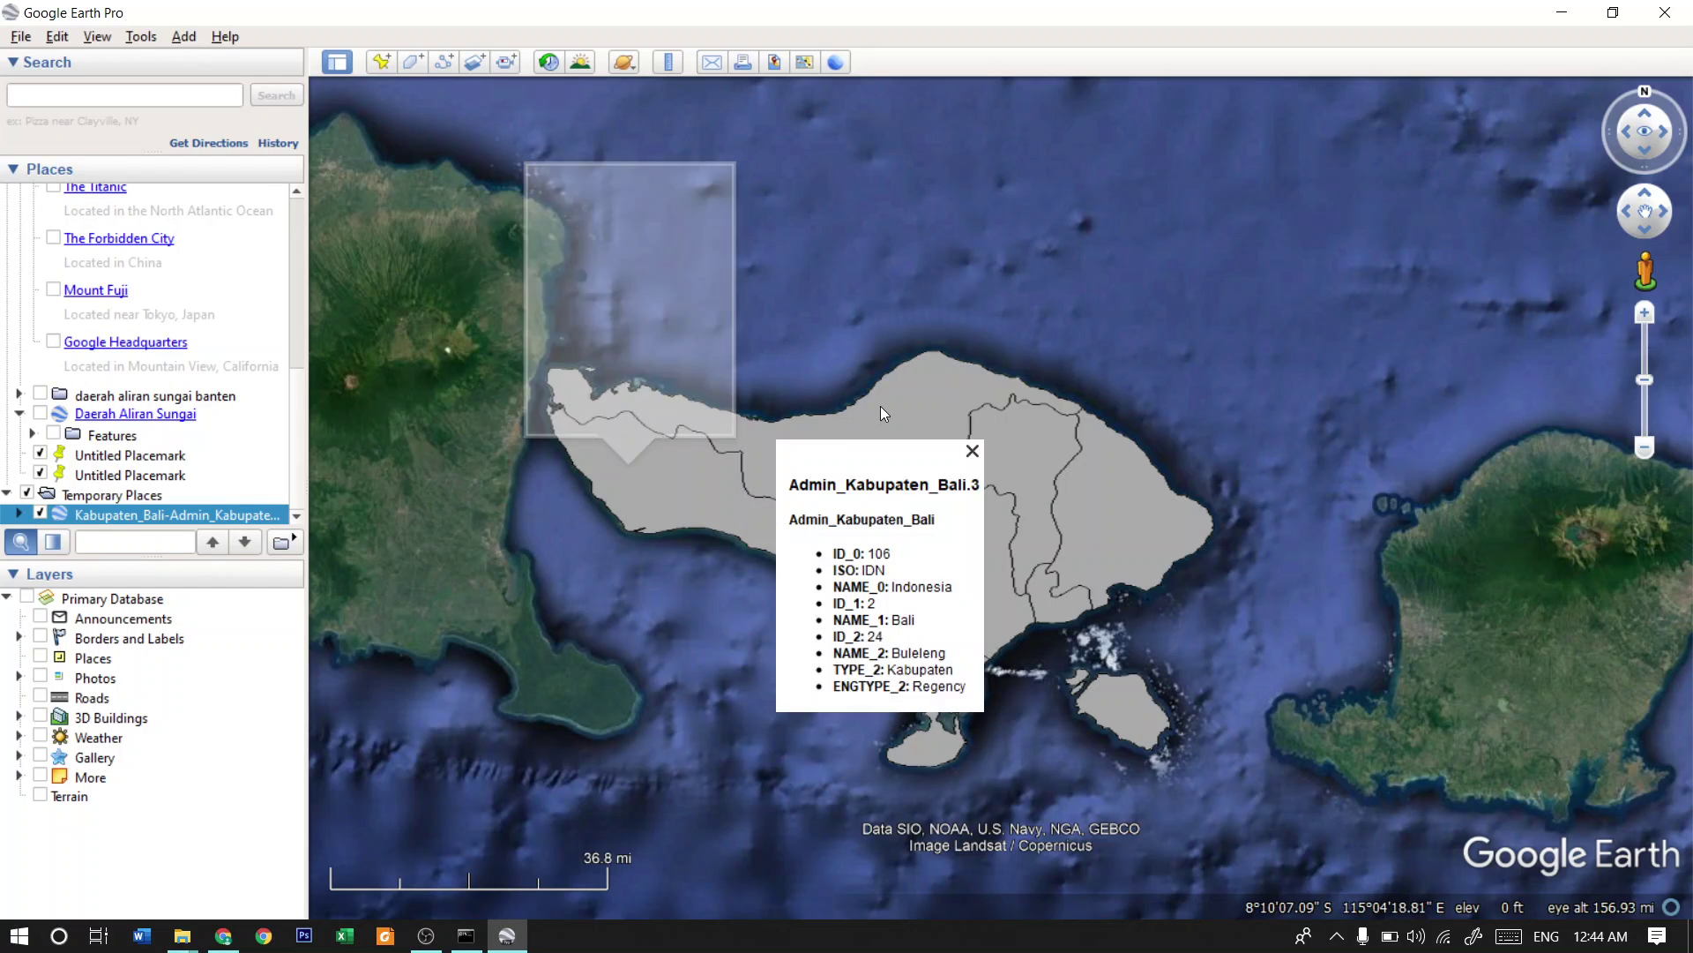
click(921, 381)
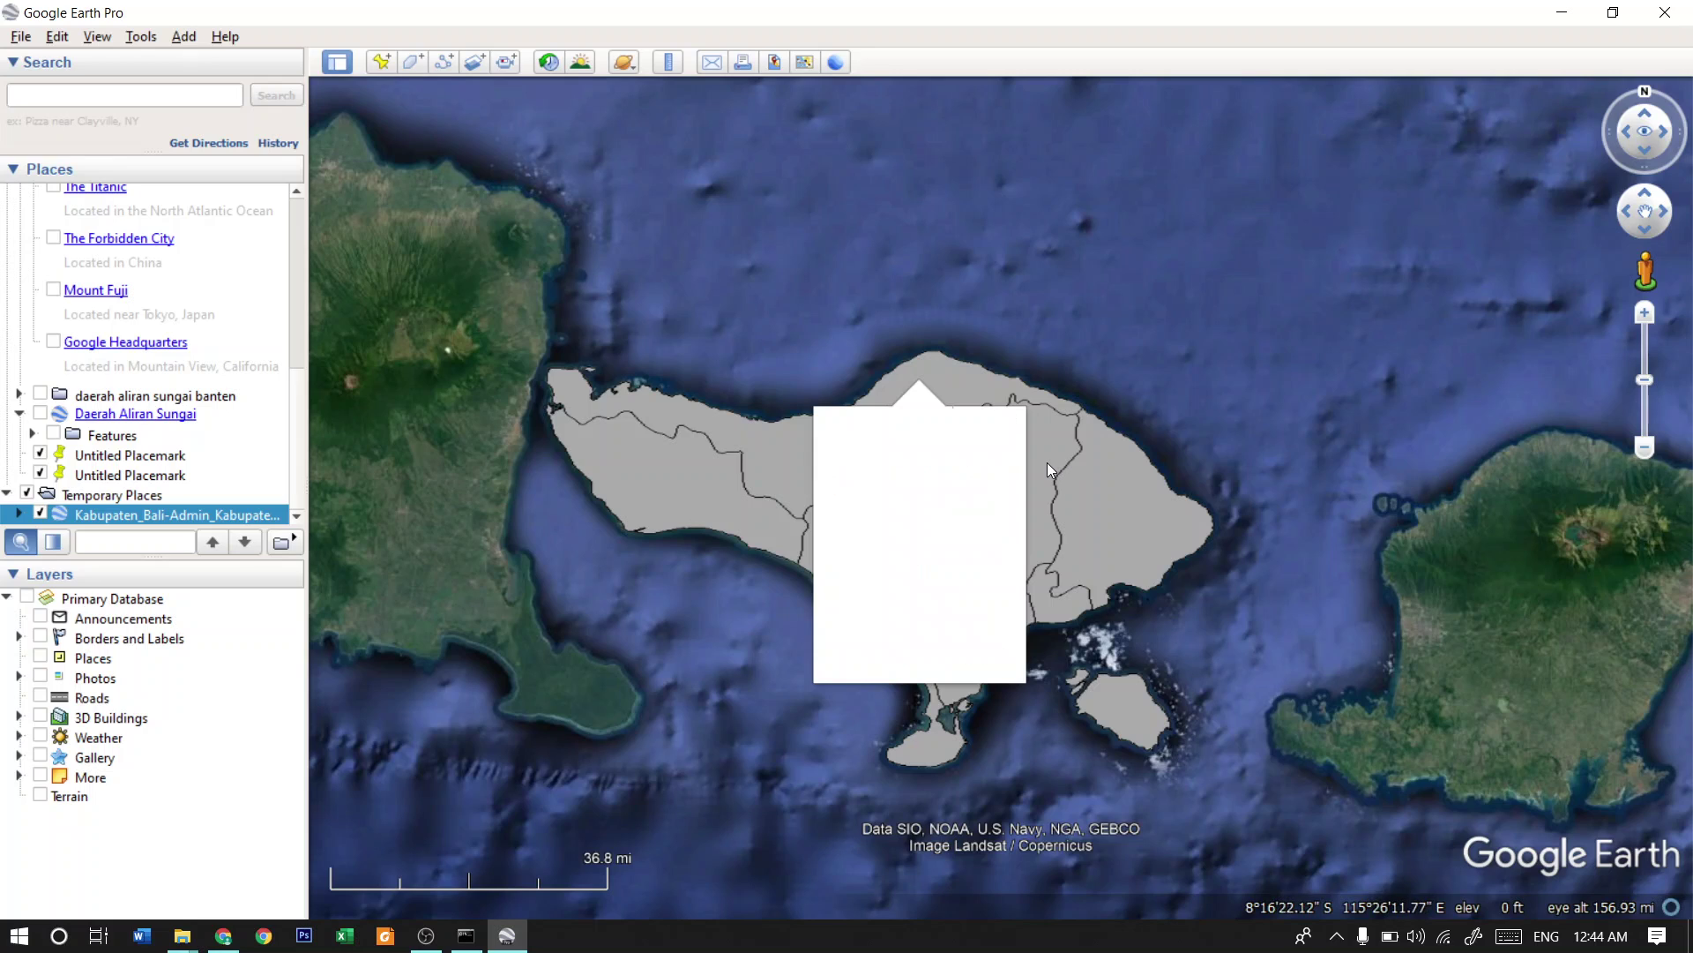
click(1046, 462)
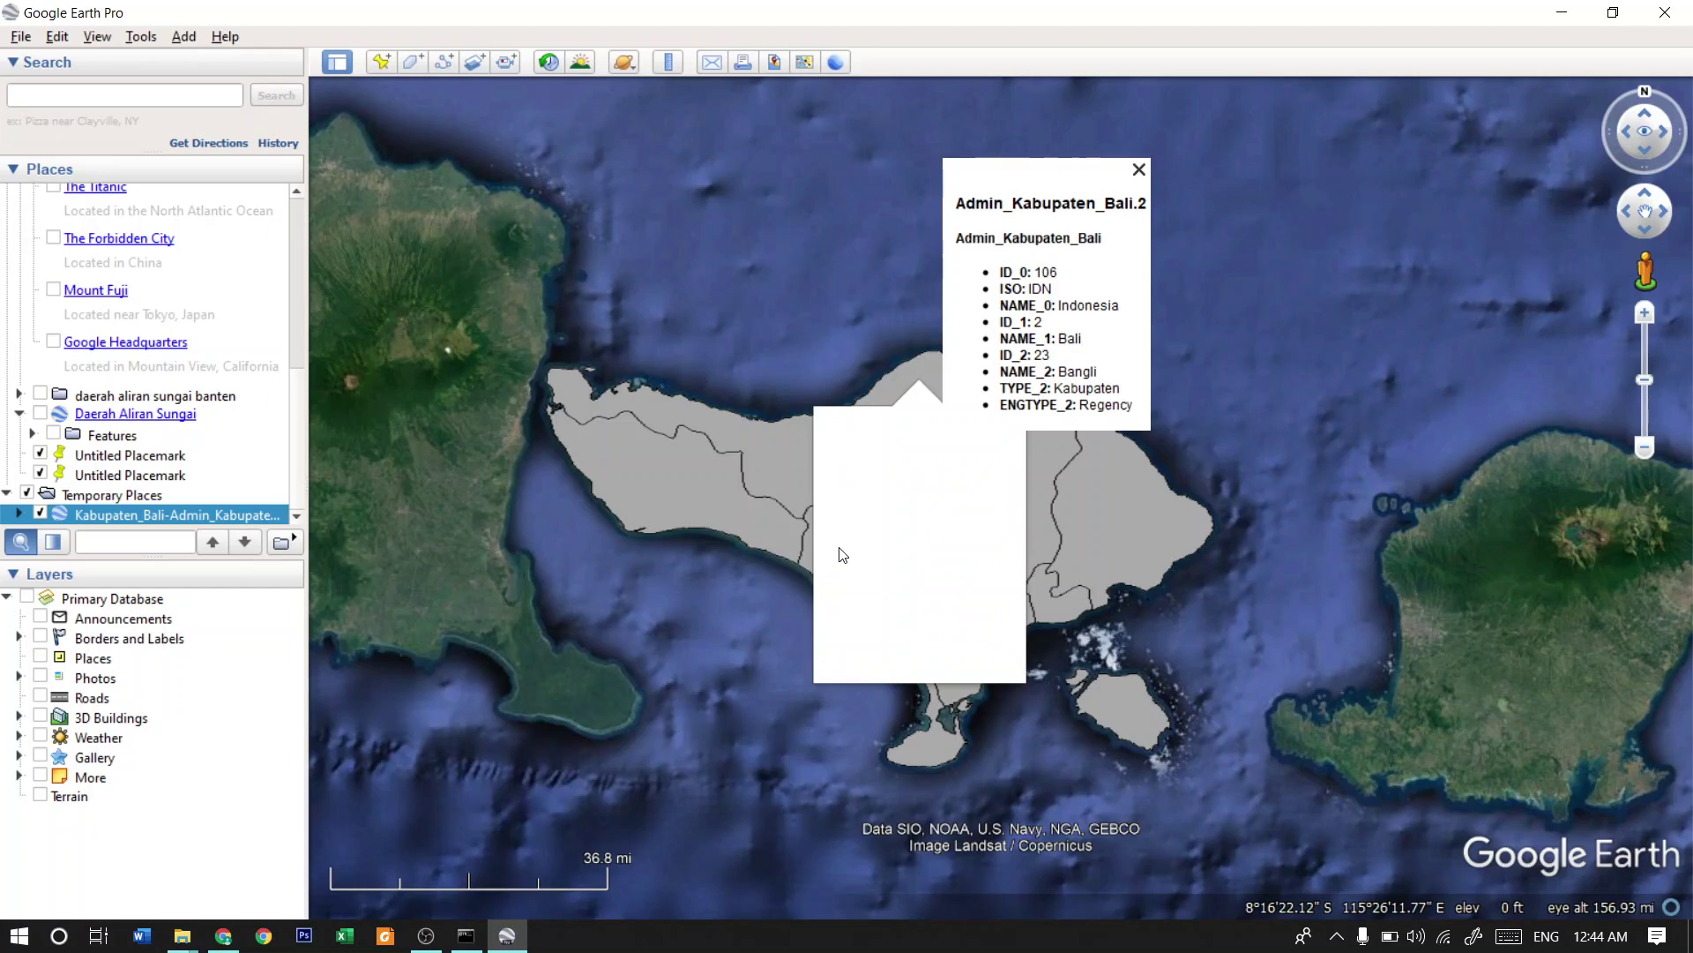
click(1138, 174)
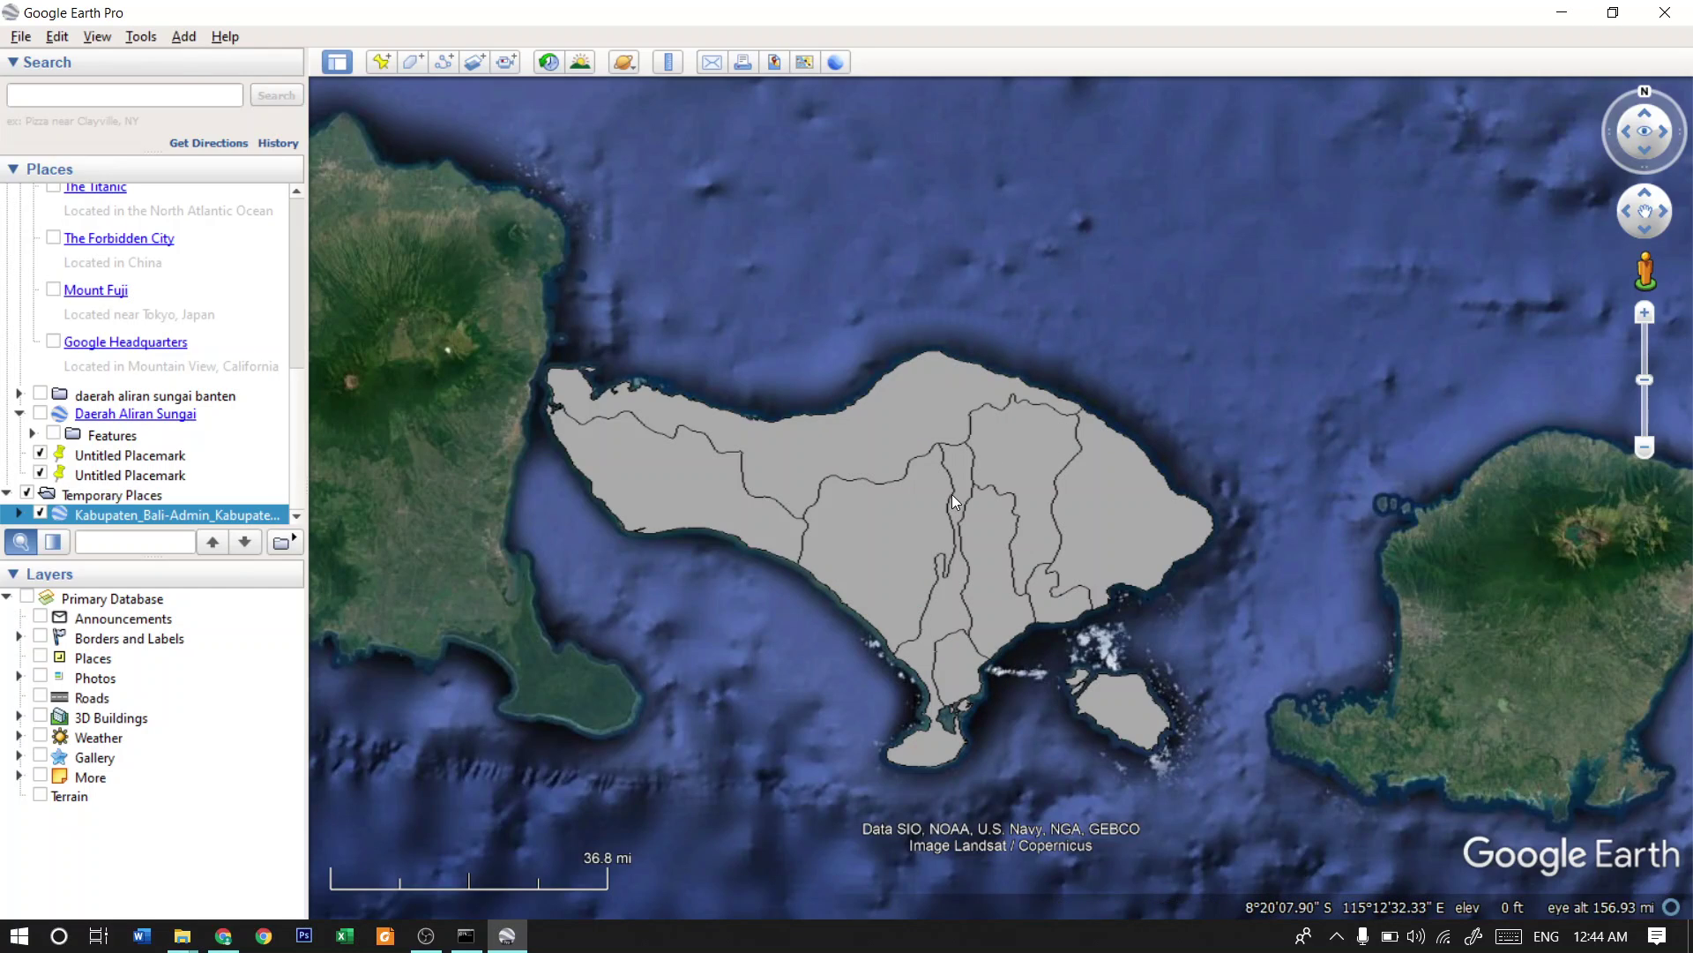
Minimize Google Earth, Chrome and the shapefiles folder, then restore OBS Studio
click(1562, 16)
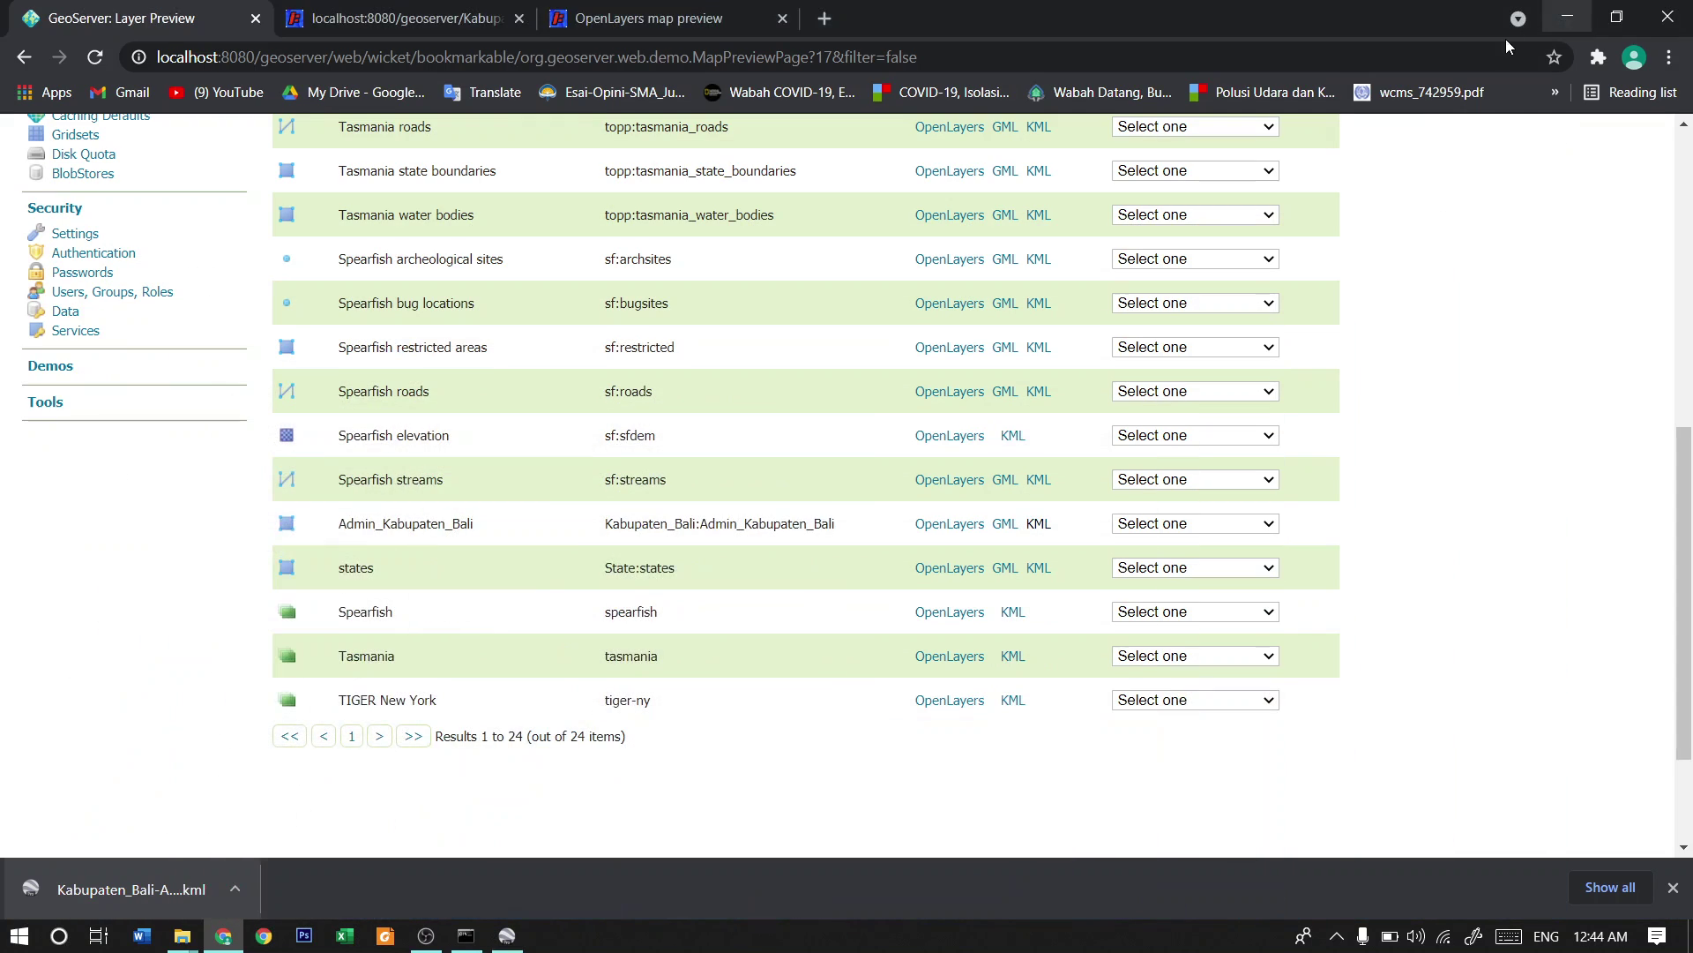
click(1563, 14)
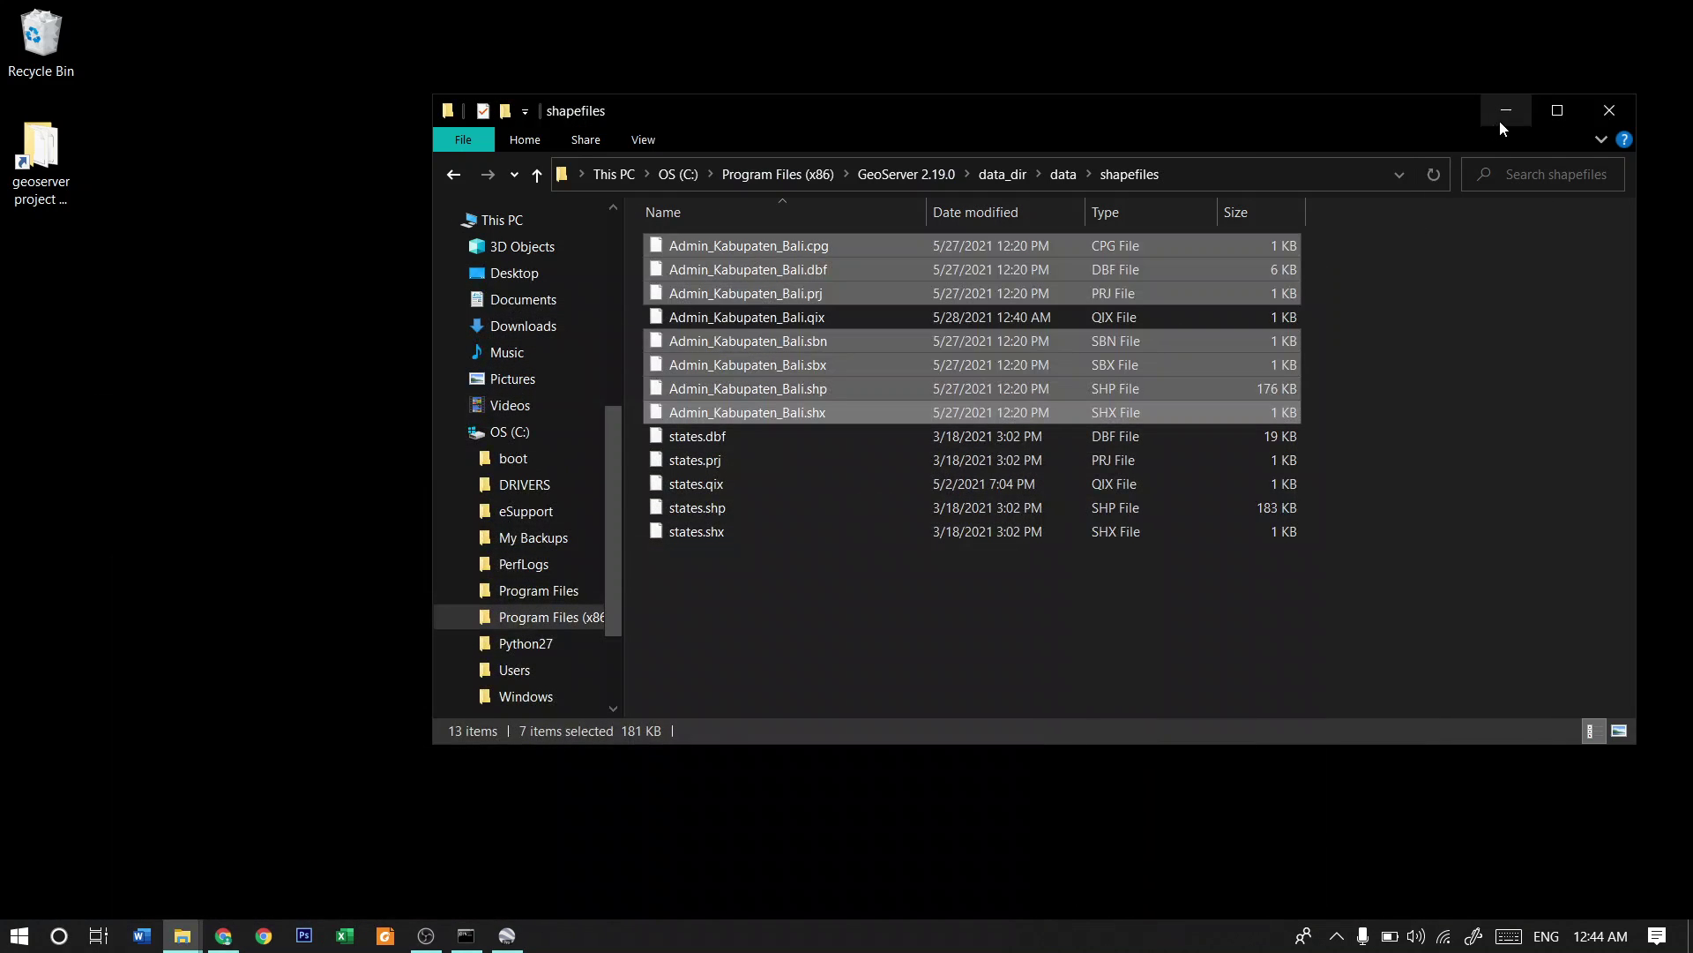
click(1505, 113)
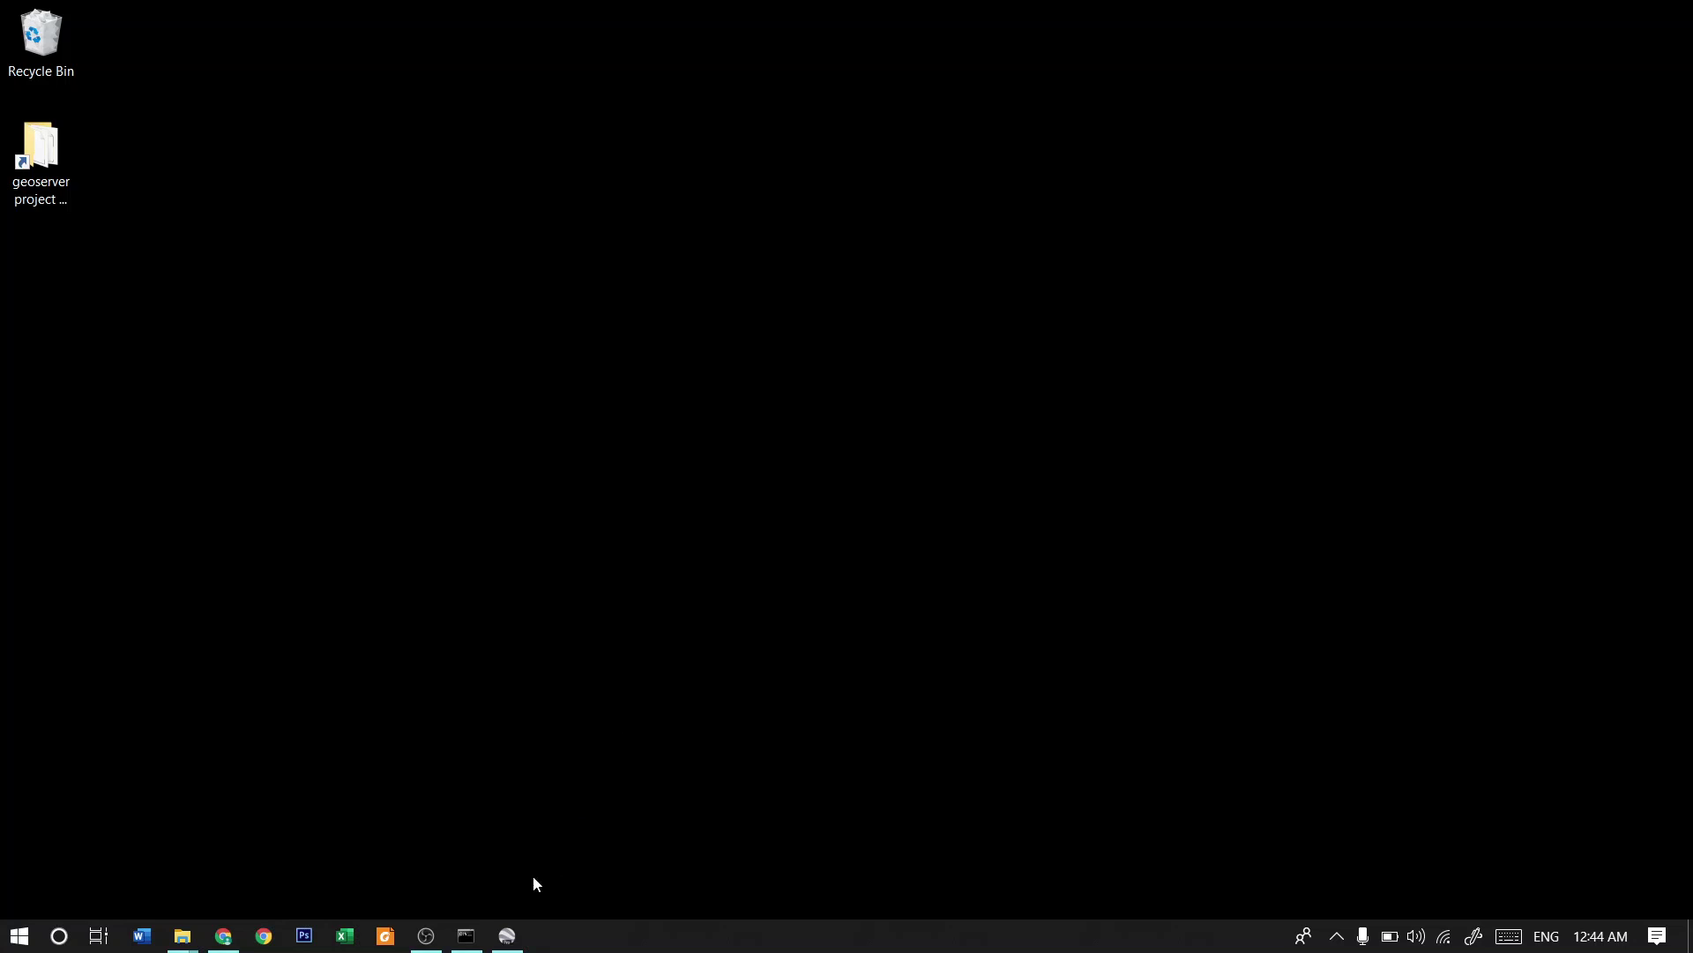
click(426, 935)
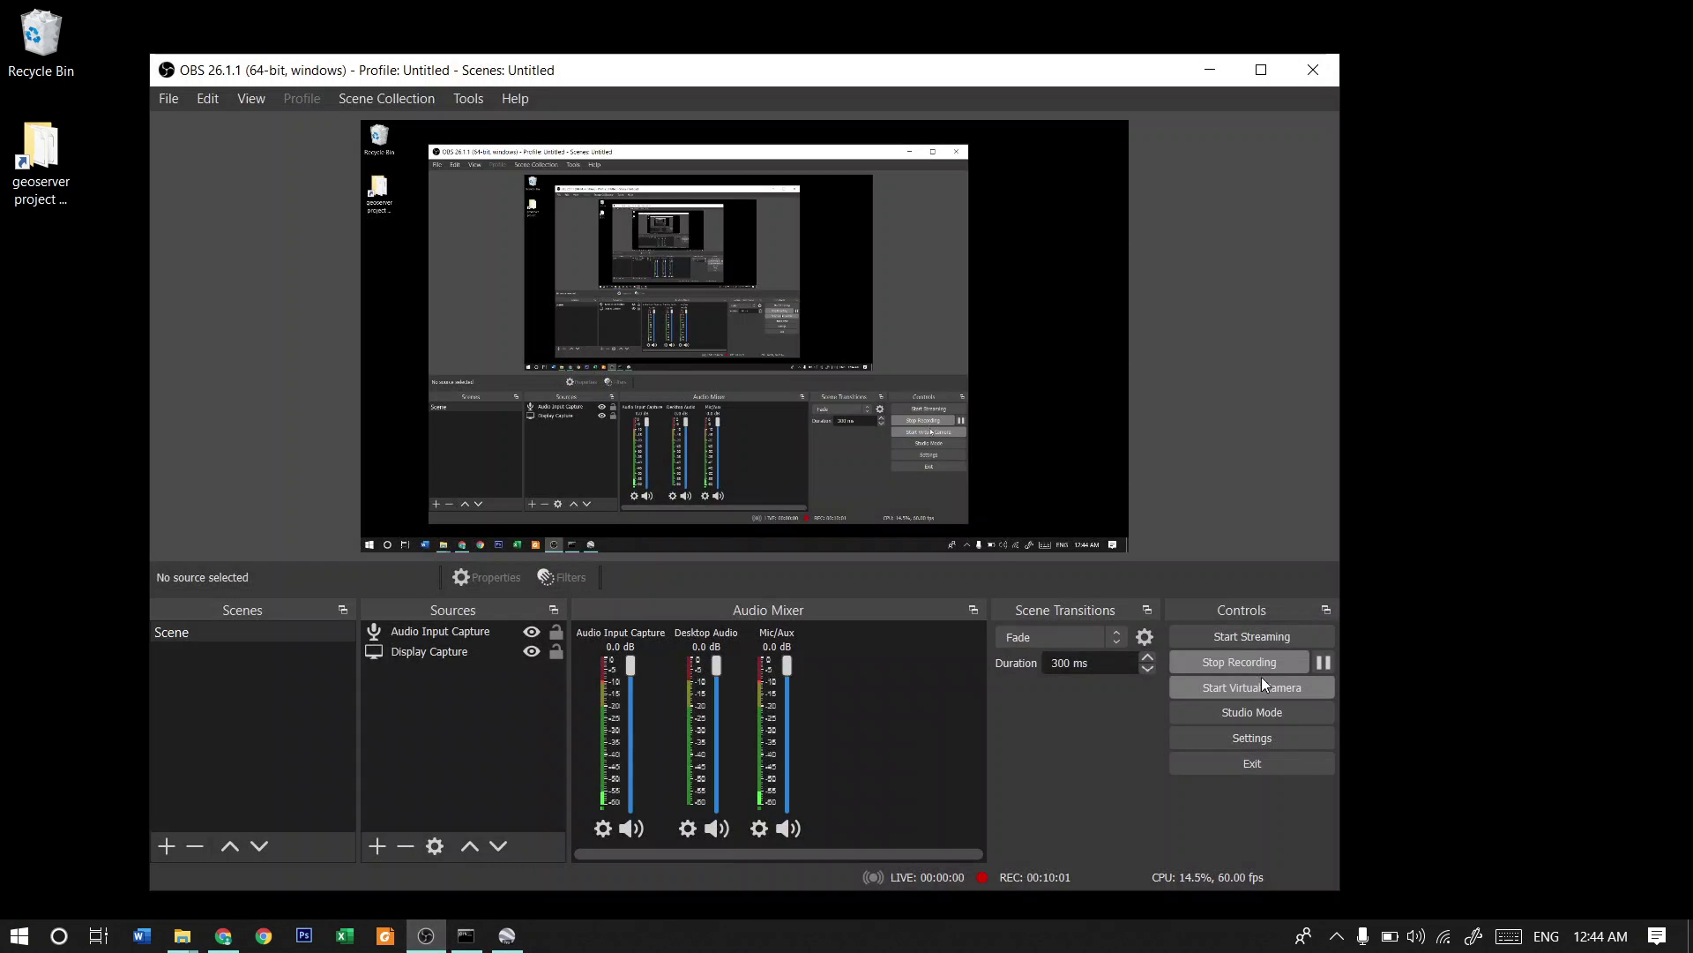